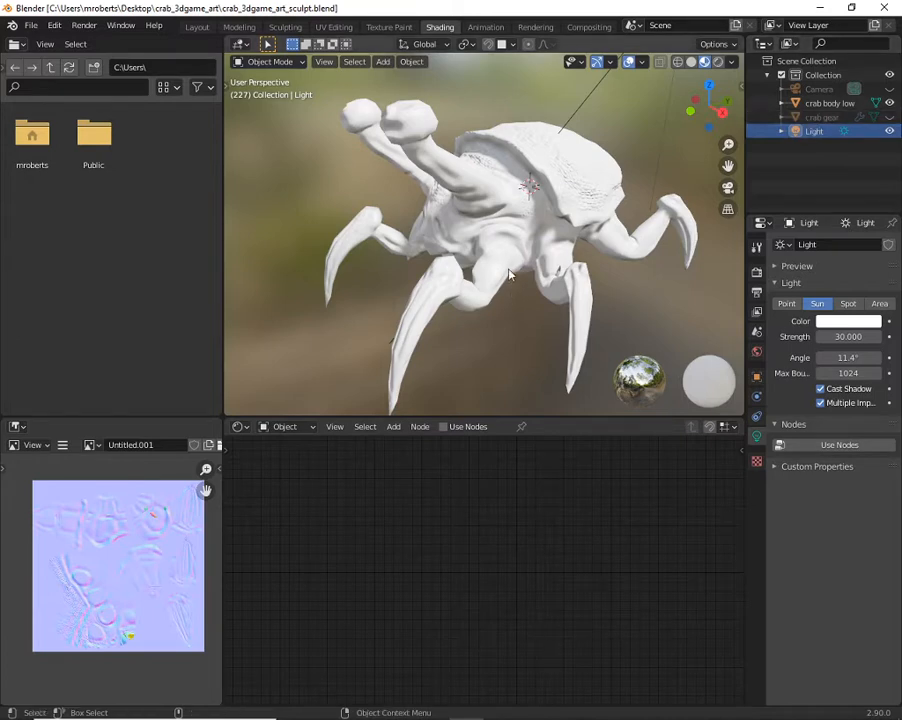
- Hide the crab body low object and show the crab gear object in the viewport
{"action": "middle_click_drag", "start_coordinate": [513, 275], "coordinate": [530, 232]}
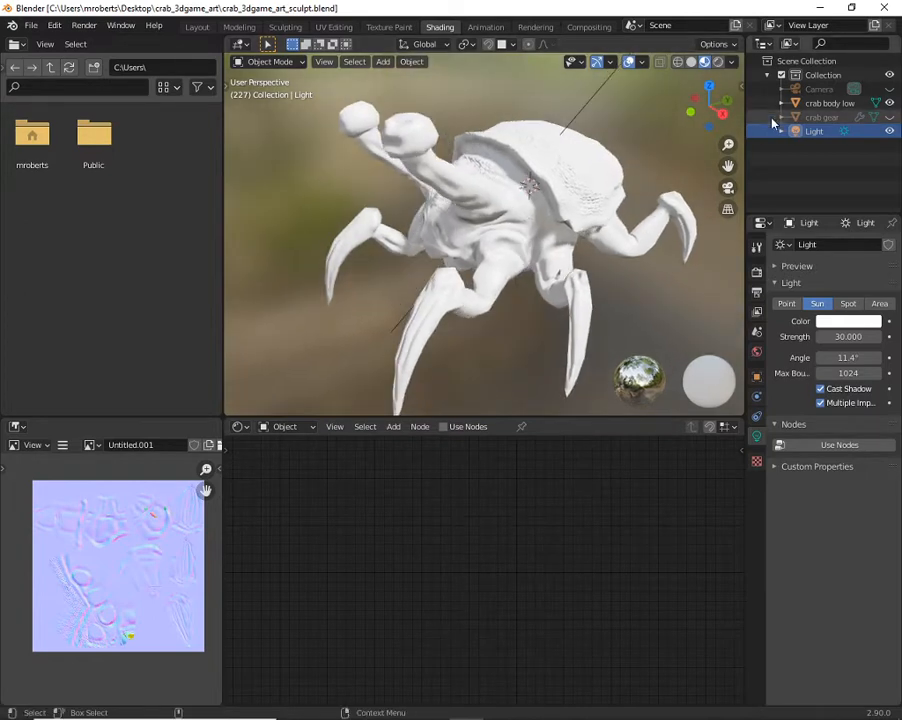
{"action": "left_click", "coordinate": [889, 104]}
{"action": "left_click", "coordinate": [828, 118]}
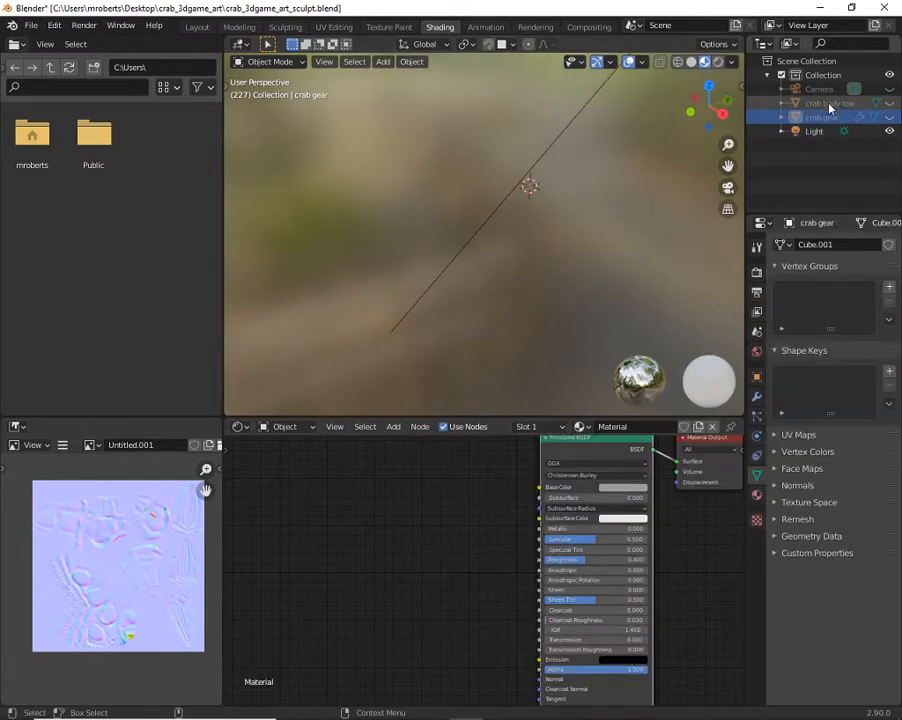
{"action": "left_click", "coordinate": [889, 117]}
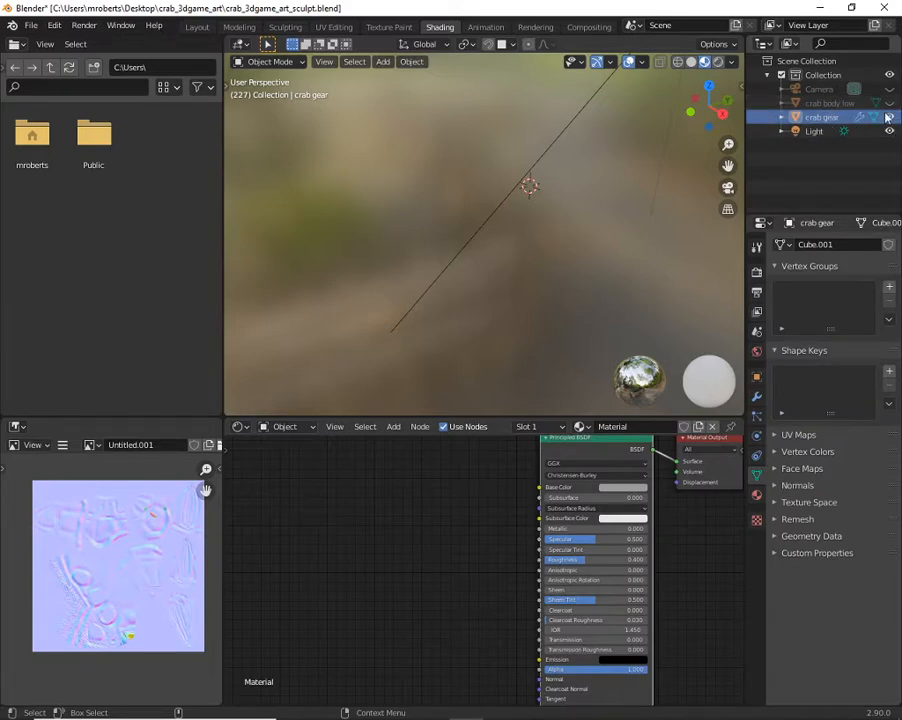
{"action": "middle_click_drag", "start_coordinate": [503, 240], "coordinate": [521, 187]}
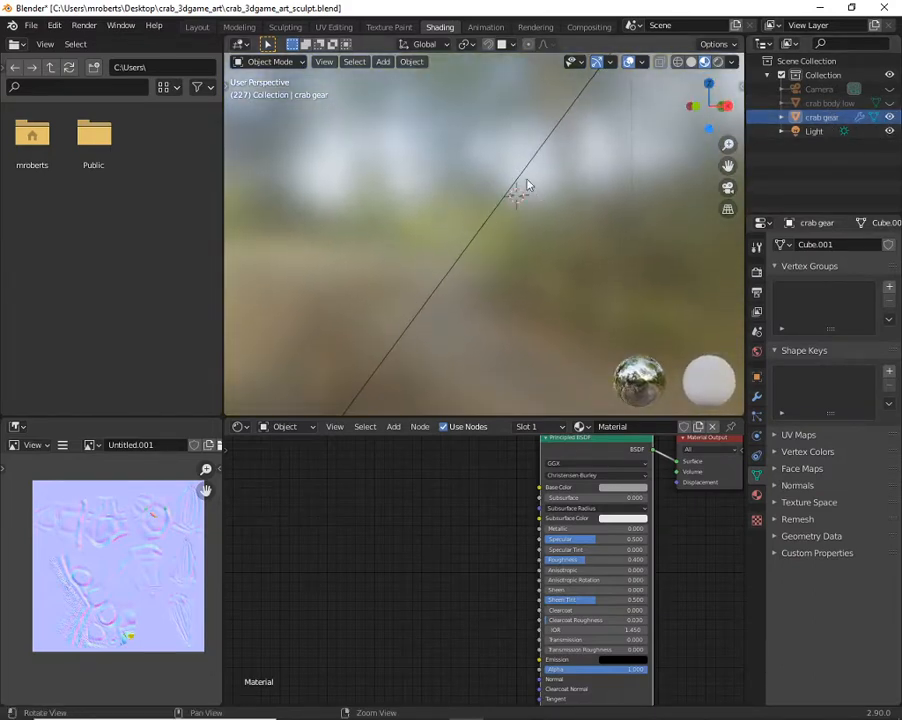
{"action": "left_click", "coordinate": [389, 27]}
{"action": "left_click", "coordinate": [437, 27]}
{"action": "mouse_move", "coordinate": [560, 206]}
{"action": "middle_mouse_down"}
{"action": "mouse_move", "coordinate": [528, 229]}
{"action": "mouse_move", "coordinate": [519, 207]}
{"action": "mouse_move", "coordinate": [455, 242]}
{"action": "mouse_move", "coordinate": [479, 228]}
{"action": "mouse_move", "coordinate": [497, 244]}
{"action": "mouse_move", "coordinate": [515, 316]}
{"action": "mouse_move", "coordinate": [566, 226]}
{"action": "mouse_move", "coordinate": [502, 232]}
{"action": "mouse_move", "coordinate": [517, 193]}
{"action": "middle_mouse_up"}
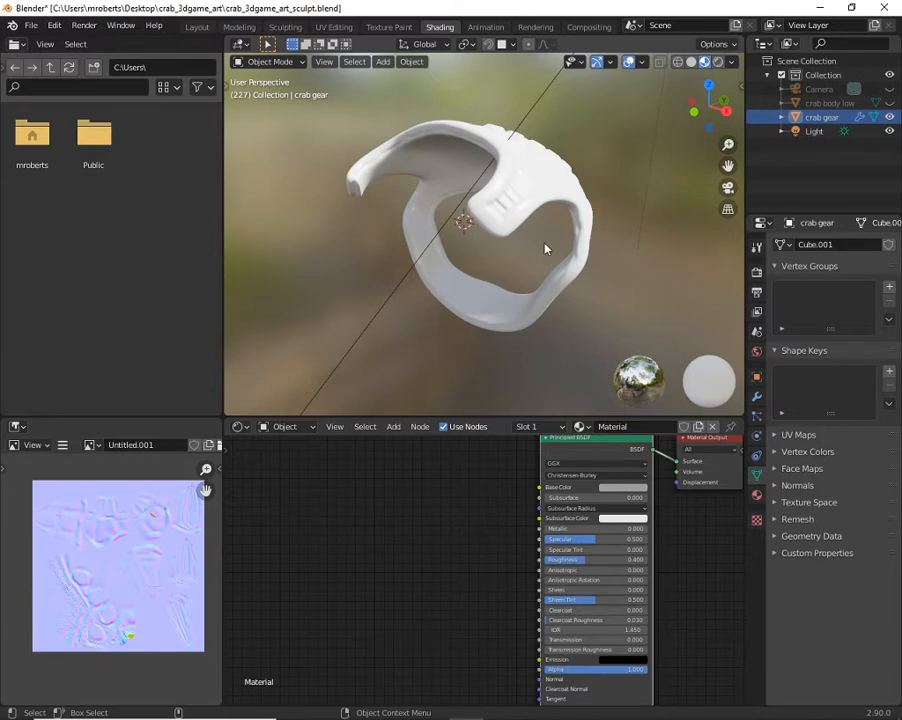
{"action": "middle_click_drag", "start_coordinate": [540, 285], "coordinate": [478, 244]}
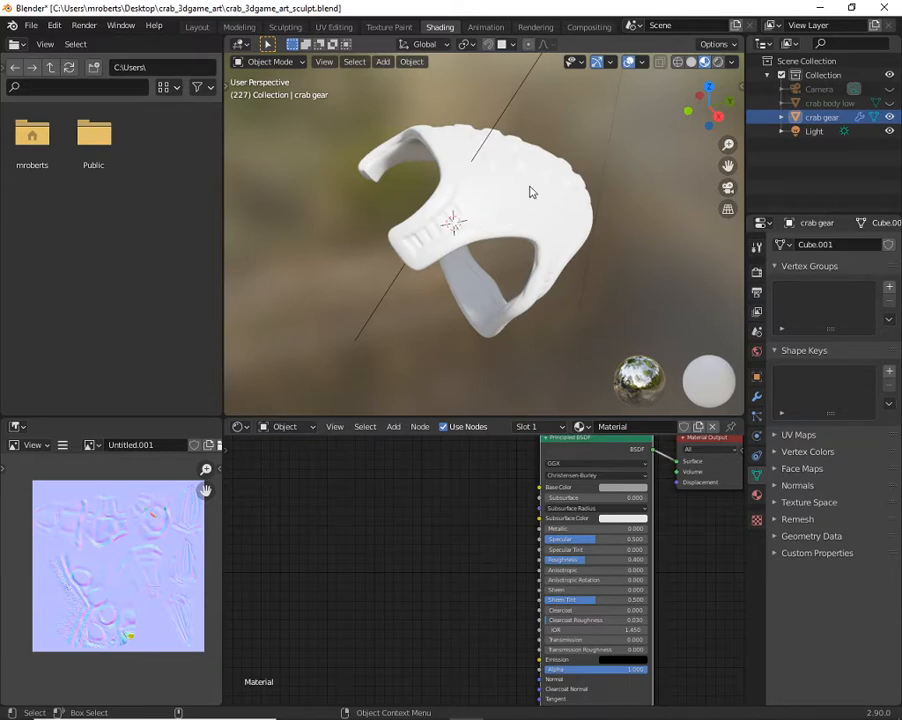
{"action": "middle_click_drag", "start_coordinate": [531, 191], "coordinate": [505, 201]}
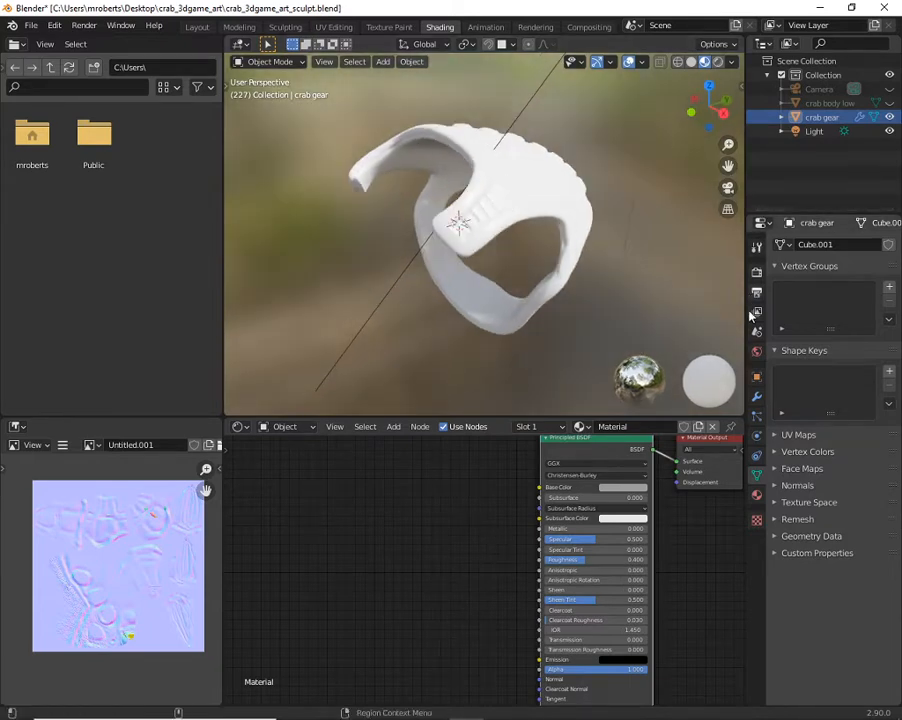
- Display the crab gear's modifier settings and reposition its Principled BSDF and Material Output nodes so both are fully in view
{"action": "left_click", "coordinate": [757, 396]}
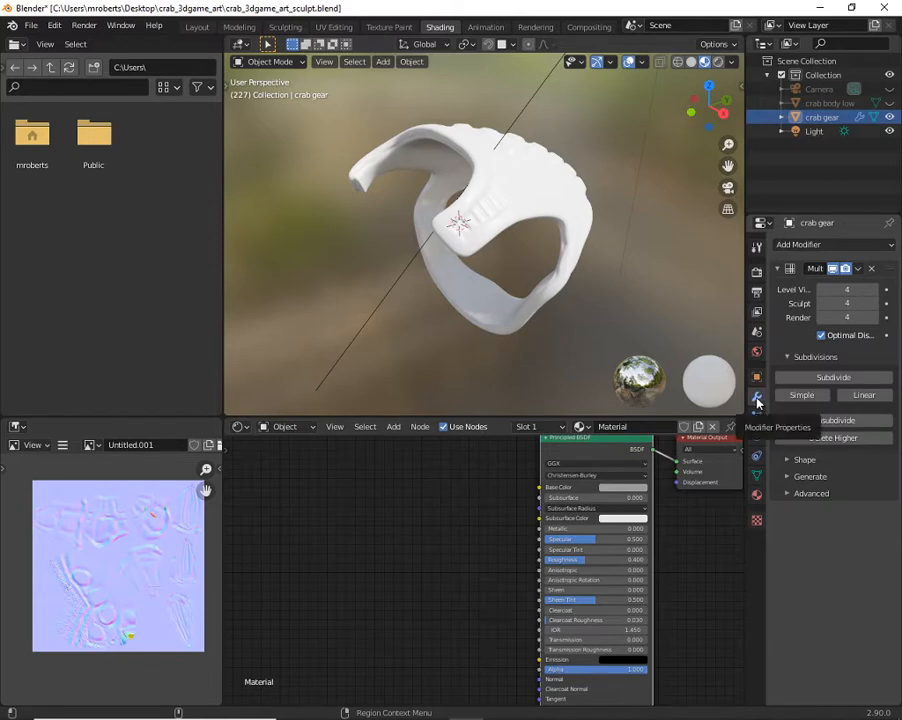
{"action": "left_click_drag", "start_coordinate": [617, 447], "coordinate": [587, 460]}
{"action": "left_click_drag", "start_coordinate": [700, 444], "coordinate": [697, 474]}
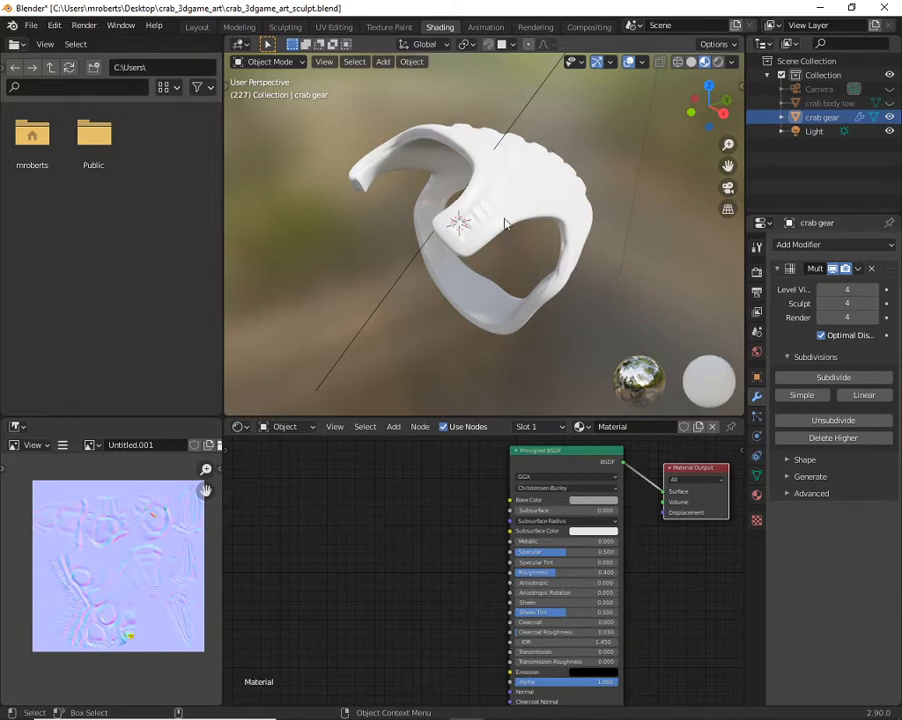
- Copy the crab gear object, paste the duplicate into Collection, and hide the original
{"action": "right_click", "coordinate": [826, 123]}
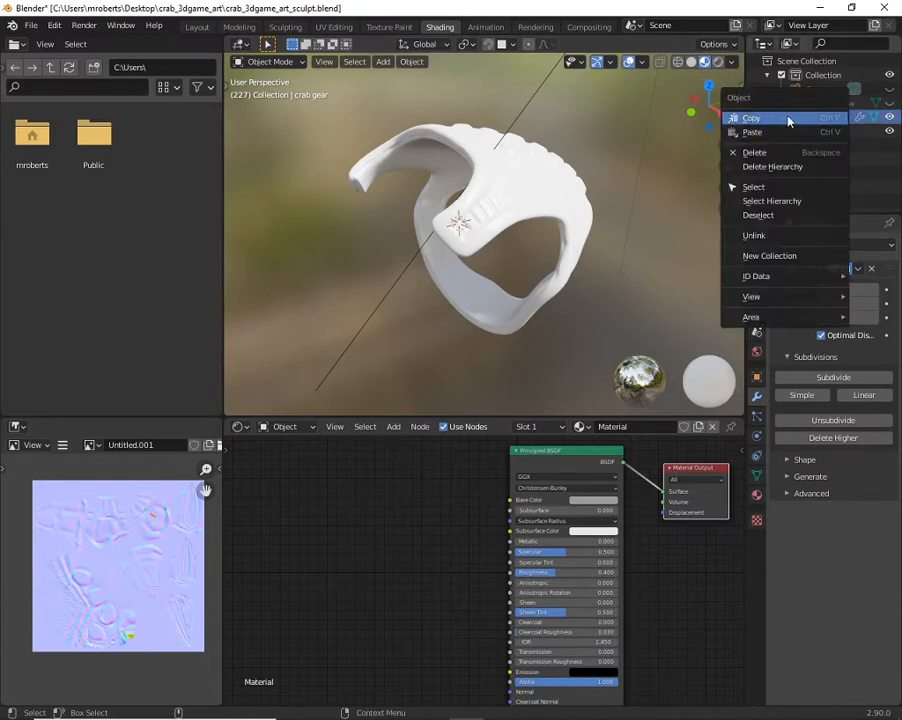
{"action": "left_click", "coordinate": [784, 120]}
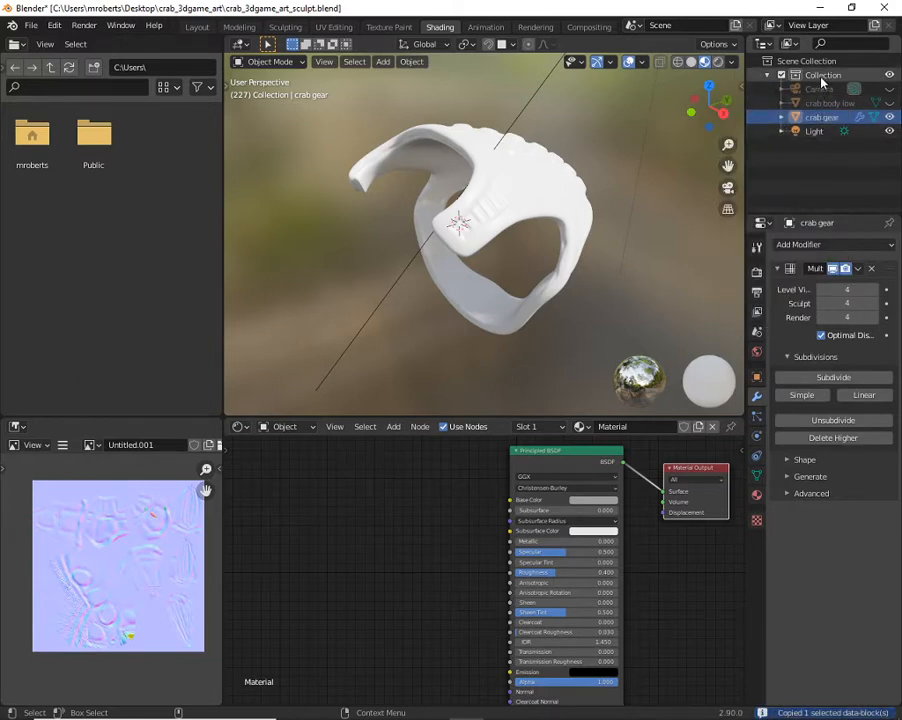
{"action": "left_click", "coordinate": [822, 76]}
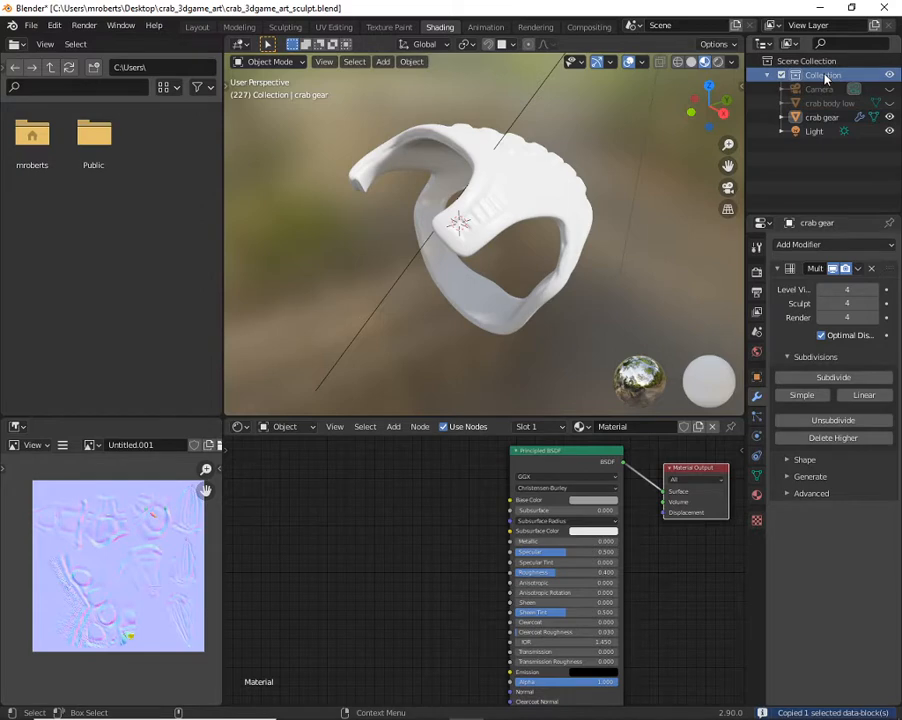
{"action": "right_click", "coordinate": [815, 77]}
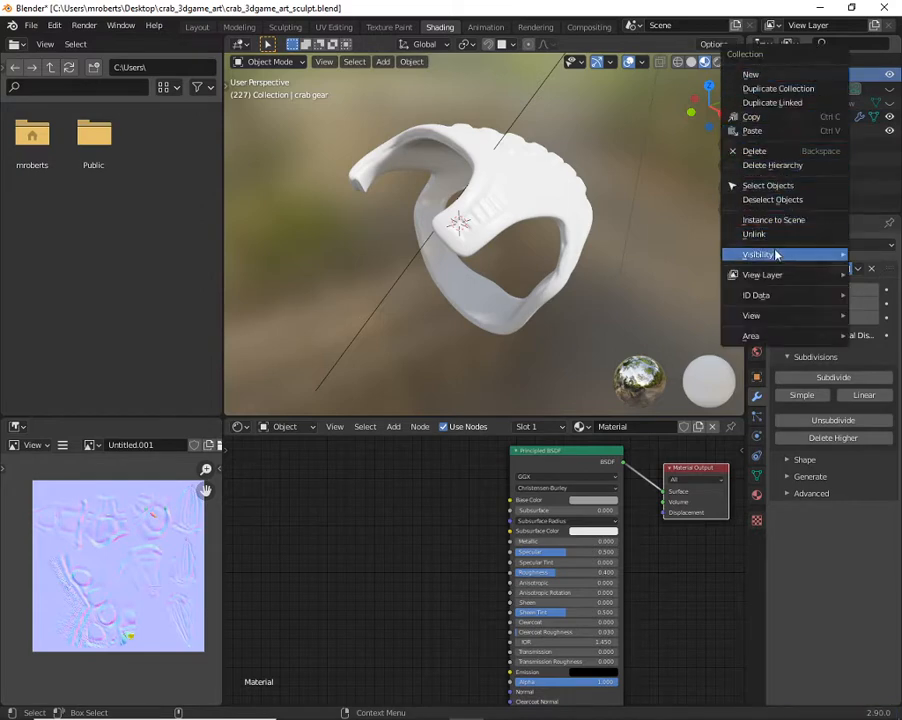
{"action": "left_click", "coordinate": [770, 131]}
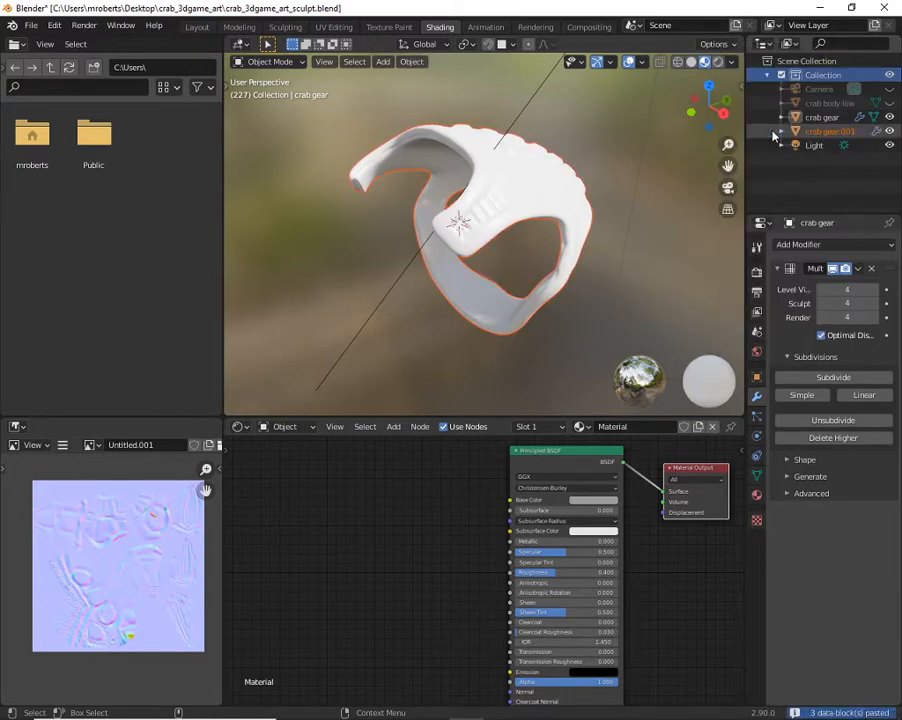
{"action": "left_click", "coordinate": [832, 134]}
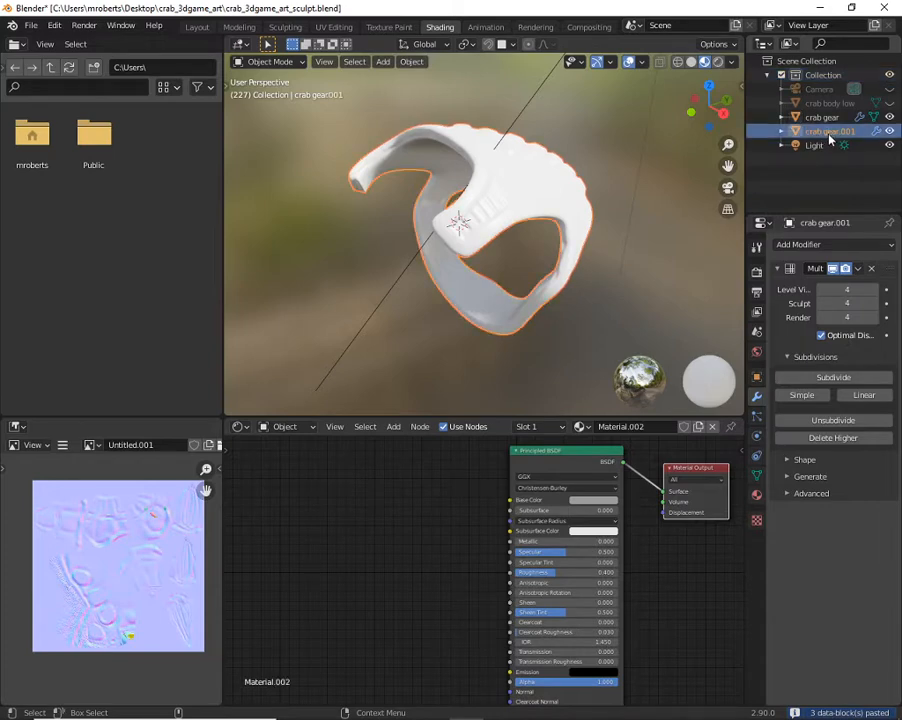
{"action": "left_click", "coordinate": [889, 117]}
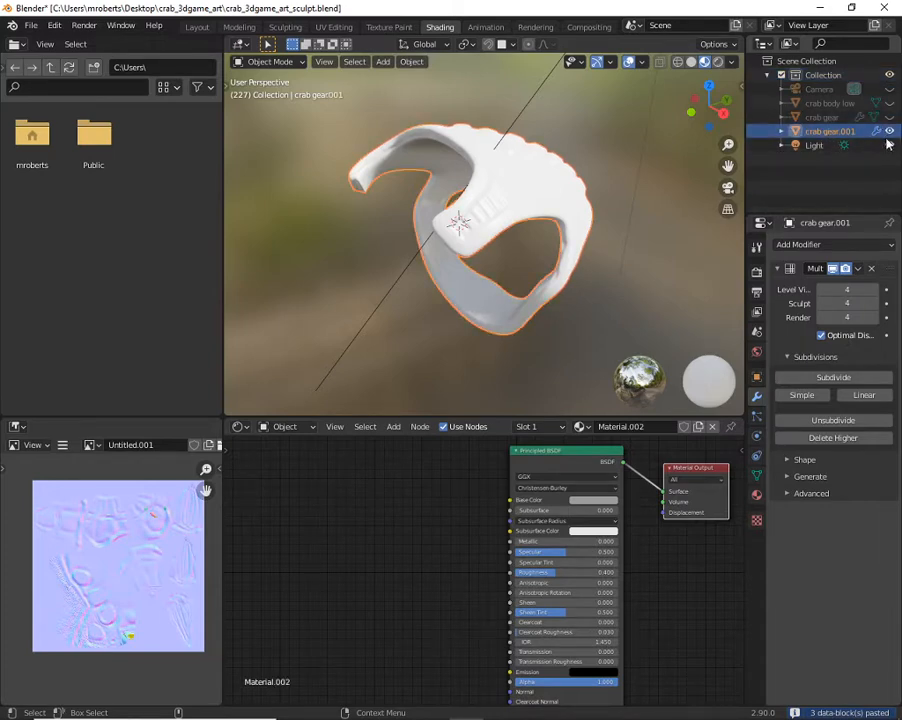
- Rename the duplicated gear object as crab gear low
{"action": "double_click", "coordinate": [823, 135]}
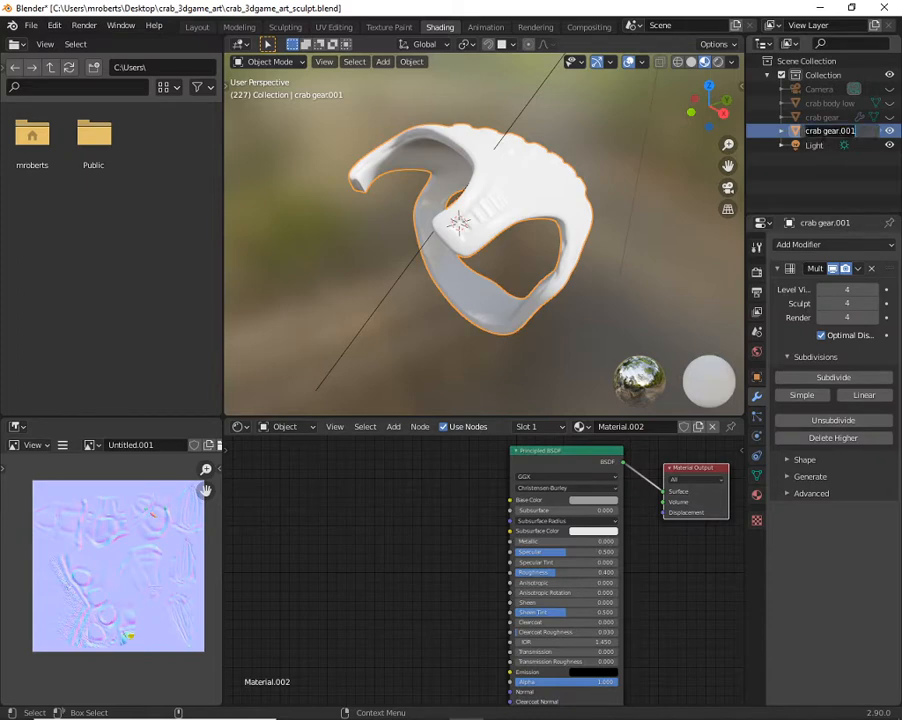
{"action": "left_click", "coordinate": [873, 134]}
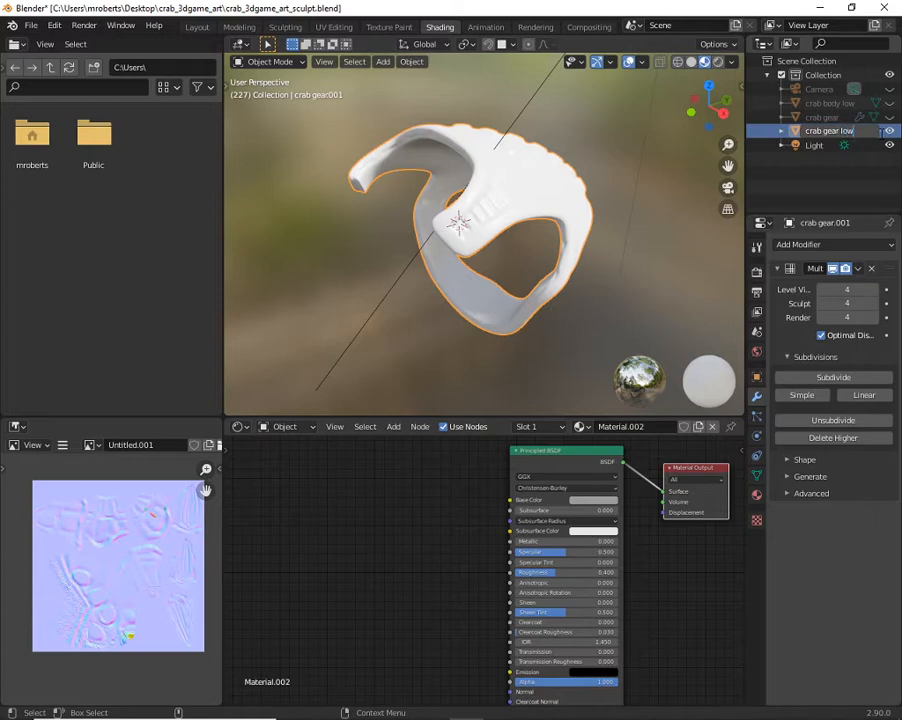
{"action": "key", "text": "Return"}
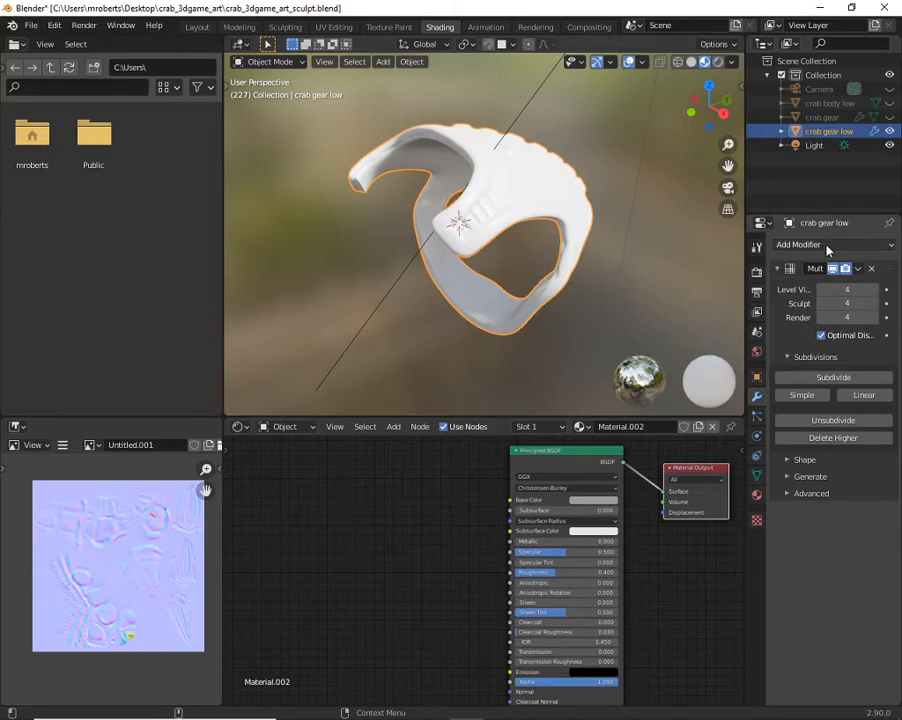
- Remove the Multires modifier from the crab gear low object
{"action": "left_click", "coordinate": [871, 270]}
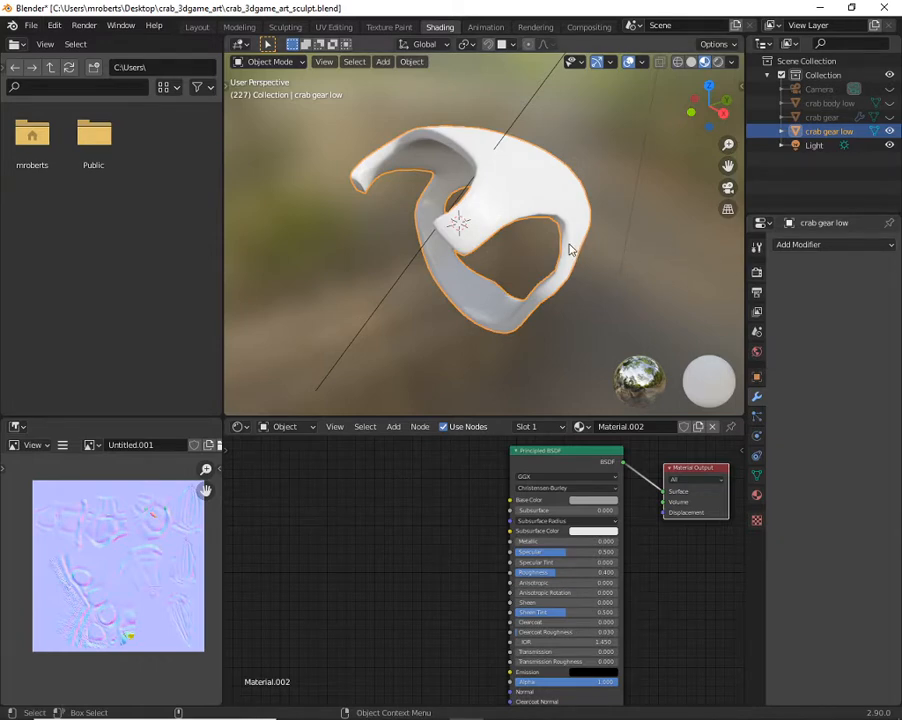
{"action": "middle_click_drag", "start_coordinate": [572, 250], "coordinate": [575, 200]}
{"action": "left_click_drag", "start_coordinate": [575, 200], "coordinate": [545, 230], "text": "alt"}
{"action": "right_click_drag", "start_coordinate": [545, 230], "coordinate": [586, 233], "text": "alt"}
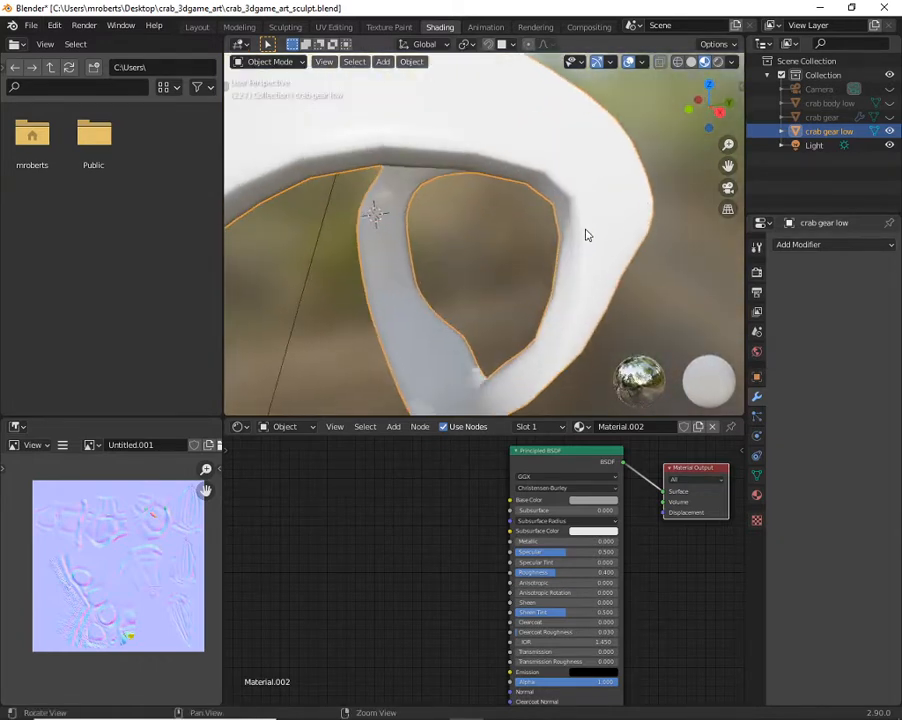
{"action": "left_click_drag", "start_coordinate": [586, 233], "coordinate": [551, 233], "text": "alt"}
{"action": "right_click_drag", "start_coordinate": [551, 233], "coordinate": [525, 232], "text": "alt"}
{"action": "left_click_drag", "start_coordinate": [525, 232], "coordinate": [550, 231], "text": "alt"}
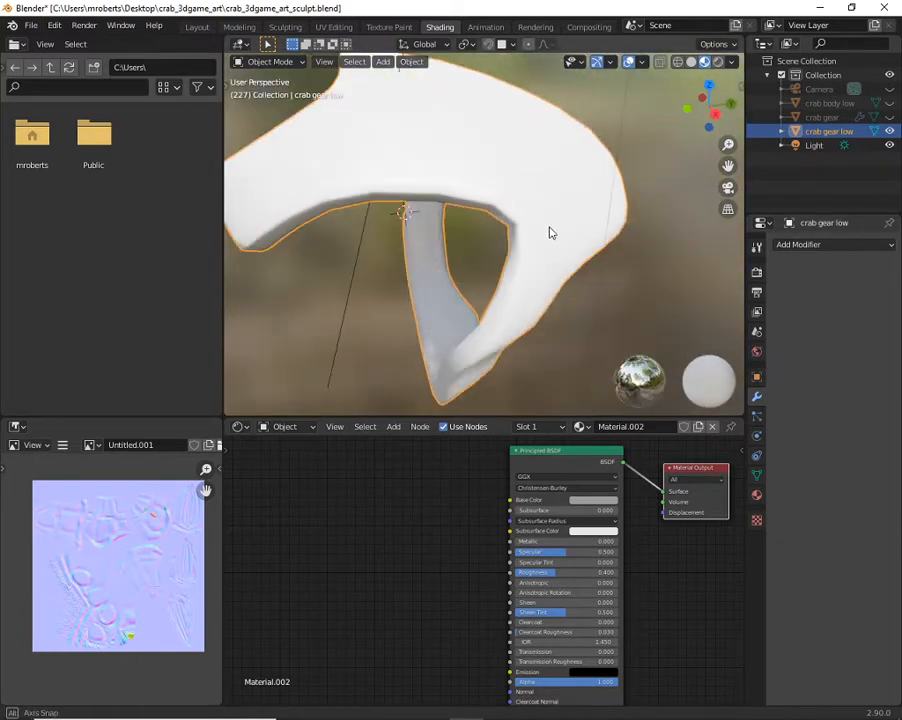
- Temporarily show the sculpted crab gear over crab gear low to compare their shapes, and examine the low-poly gear from several sides
{"action": "left_click", "coordinate": [890, 118]}
{"action": "middle_click_drag", "start_coordinate": [525, 193], "coordinate": [485, 180]}
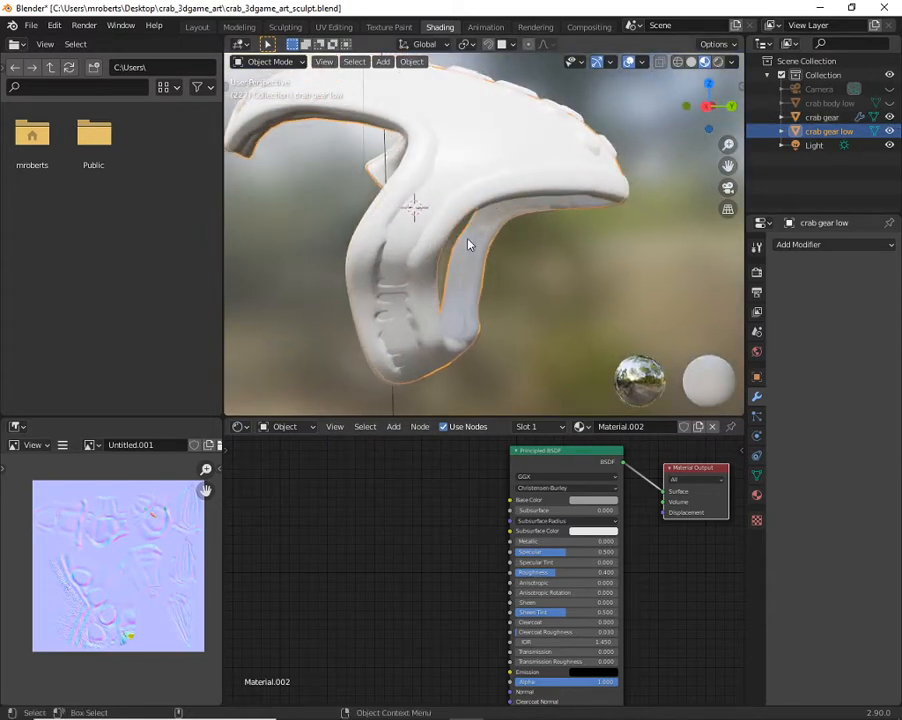
{"action": "middle_click_drag", "start_coordinate": [467, 243], "coordinate": [570, 222]}
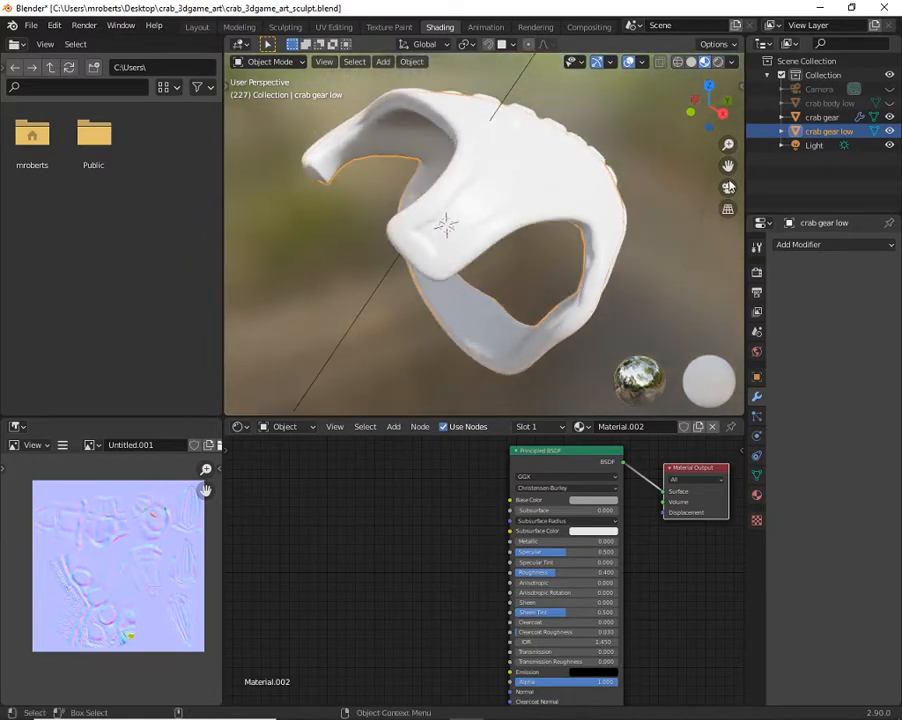
{"action": "left_click", "coordinate": [888, 118]}
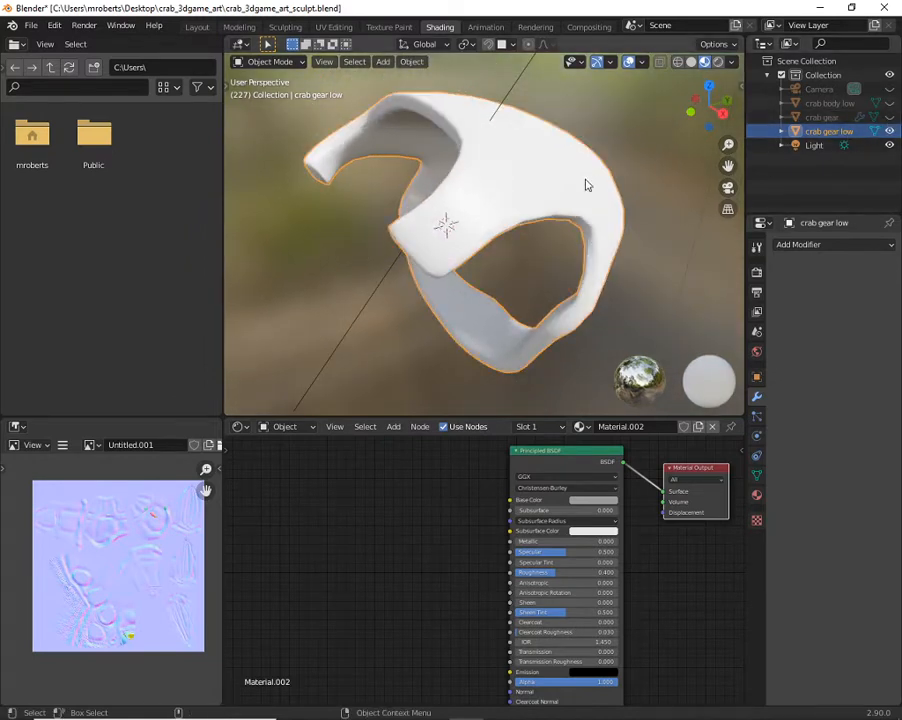
{"action": "middle_click_drag", "start_coordinate": [587, 185], "coordinate": [515, 157]}
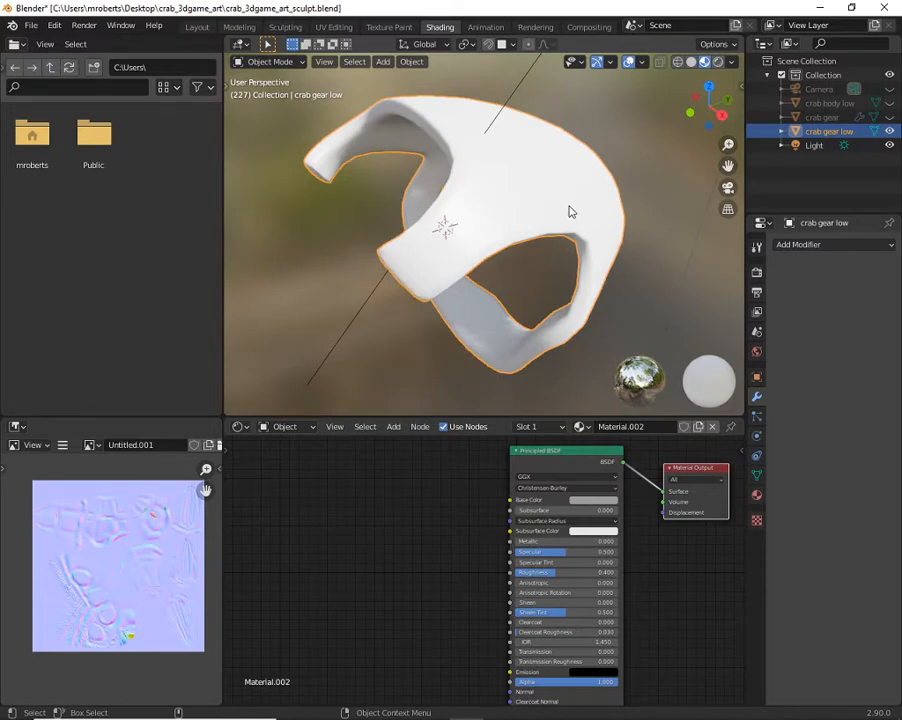
{"action": "middle_click_drag", "start_coordinate": [562, 200], "coordinate": [486, 165]}
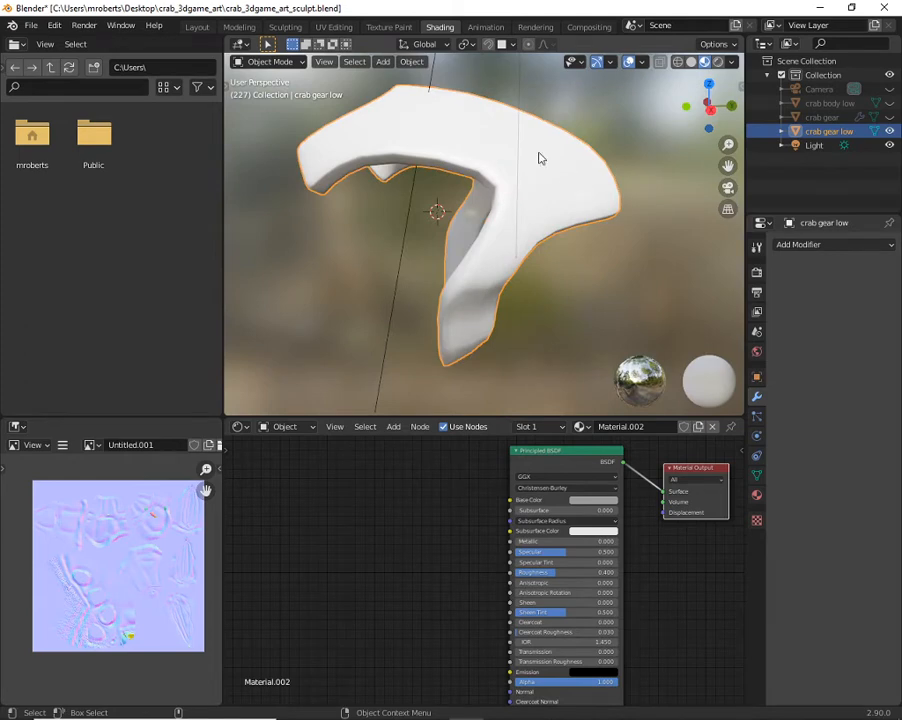
{"action": "middle_click_drag", "start_coordinate": [507, 197], "coordinate": [447, 209]}
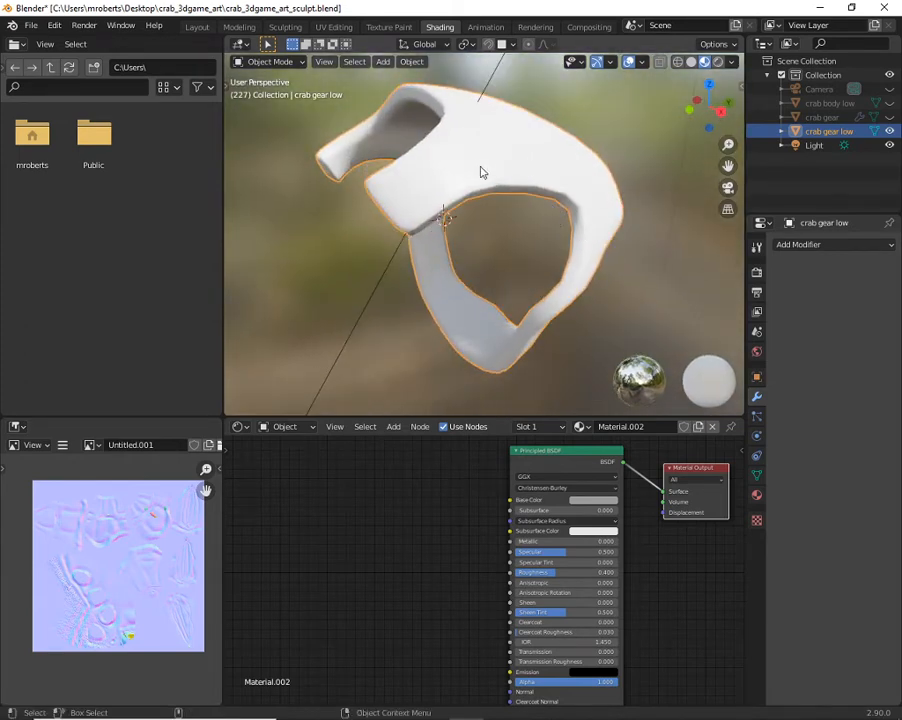
{"action": "mouse_move", "coordinate": [576, 181]}
{"action": "middle_mouse_down"}
{"action": "mouse_move", "coordinate": [566, 207]}
{"action": "mouse_move", "coordinate": [578, 191]}
{"action": "mouse_move", "coordinate": [564, 198]}
{"action": "middle_mouse_up"}
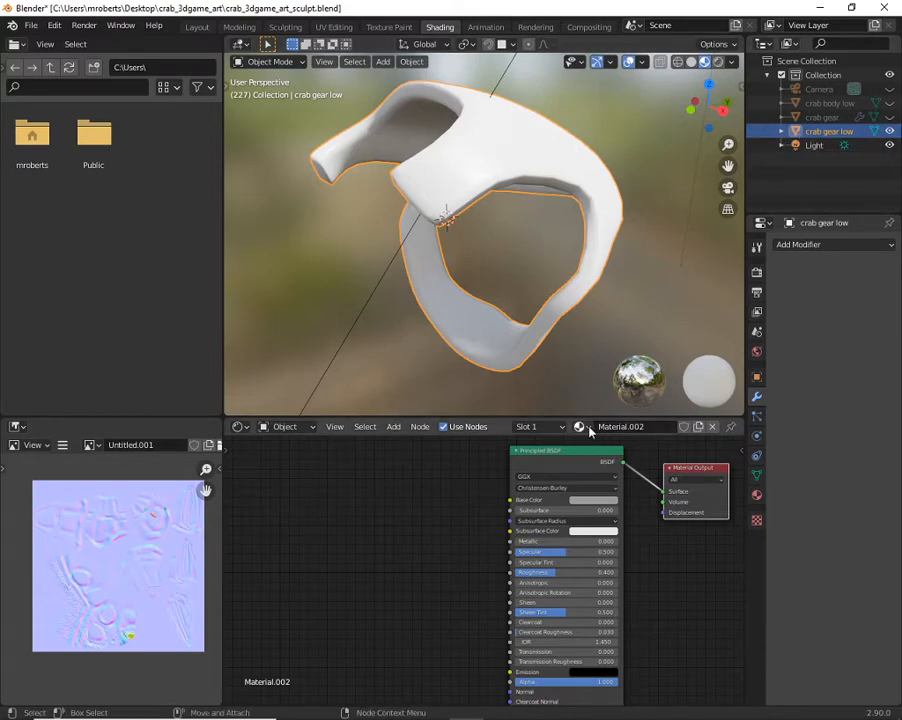
- Show the crab body low object and rename its material as crab body
{"action": "left_click", "coordinate": [589, 427]}
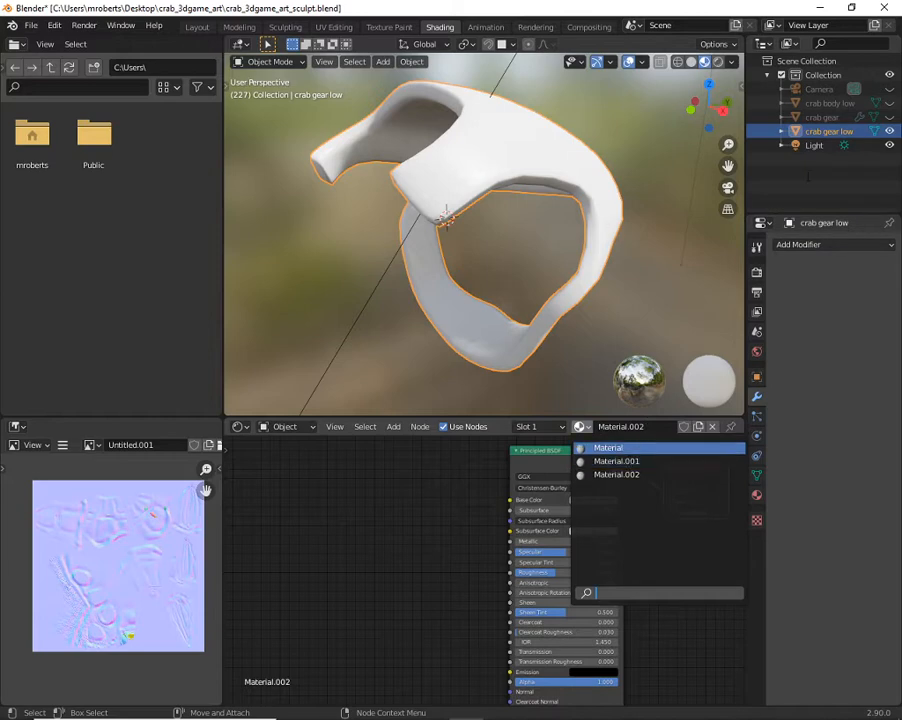
{"action": "left_click", "coordinate": [830, 103]}
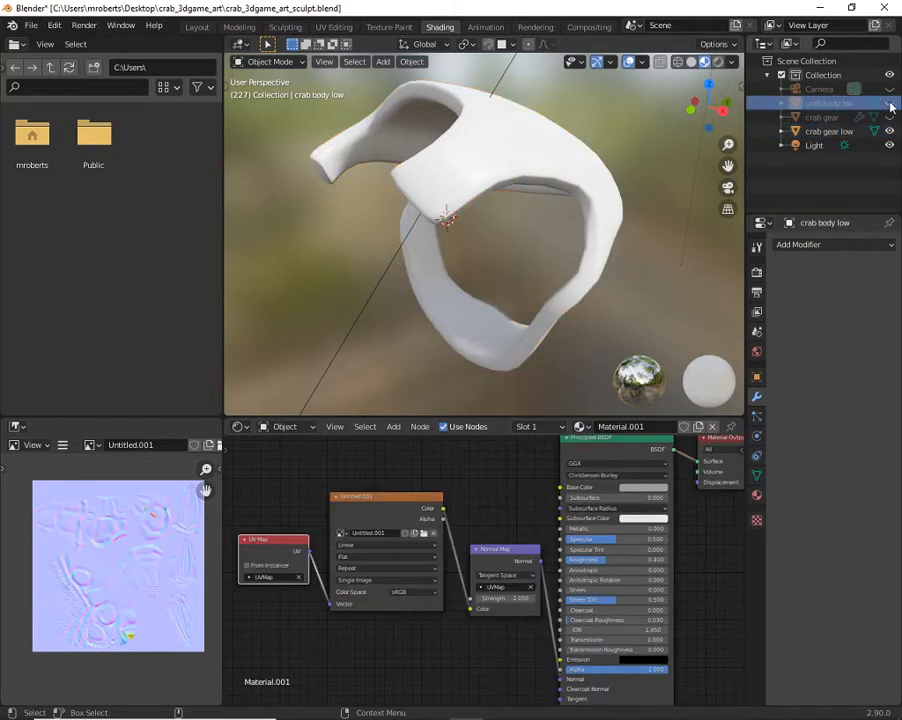
{"action": "left_click", "coordinate": [890, 103]}
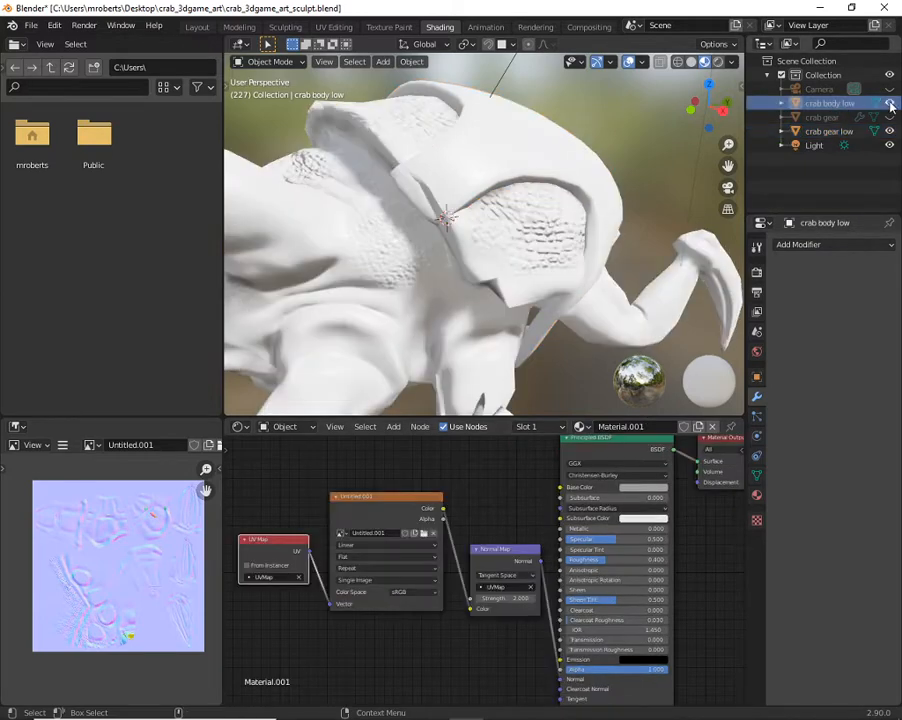
{"action": "left_click", "coordinate": [652, 427]}
{"action": "type", "text": "cr"}
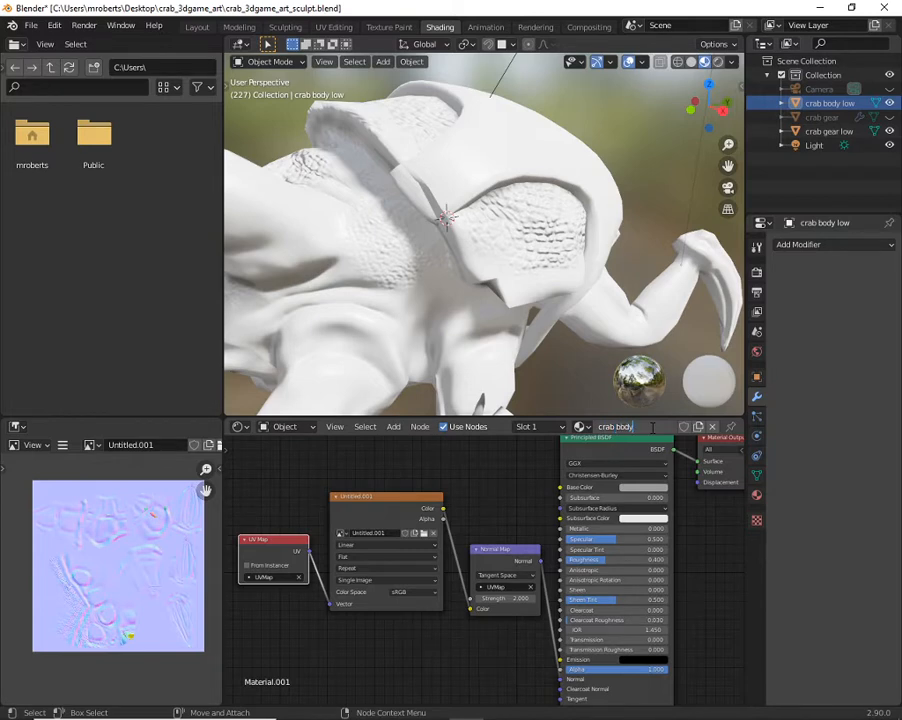
{"action": "type", "text": "ab body"}
{"action": "key", "text": "Return"}
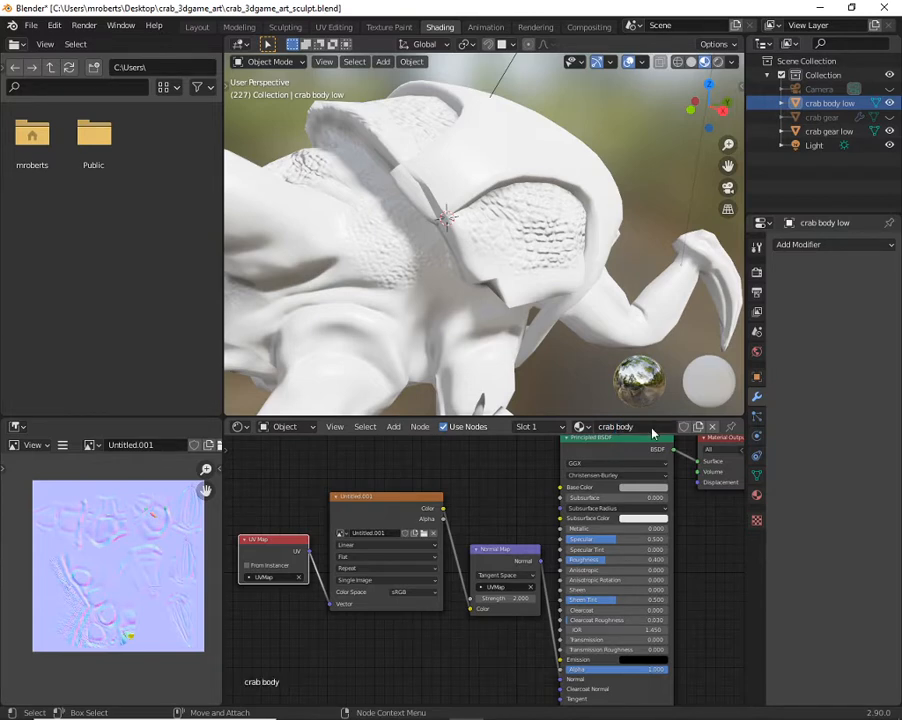
- Compare the materials assigned to crab gear low and crab body low, including the list of available materials
{"action": "left_click", "coordinate": [570, 177]}
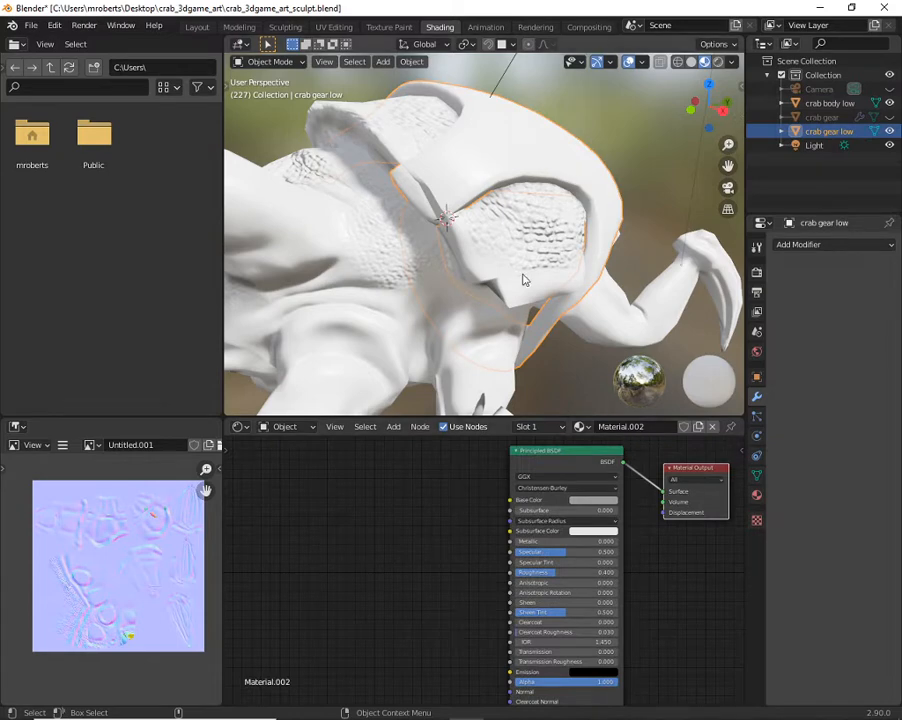
{"action": "left_click", "coordinate": [350, 292]}
{"action": "left_click", "coordinate": [580, 426]}
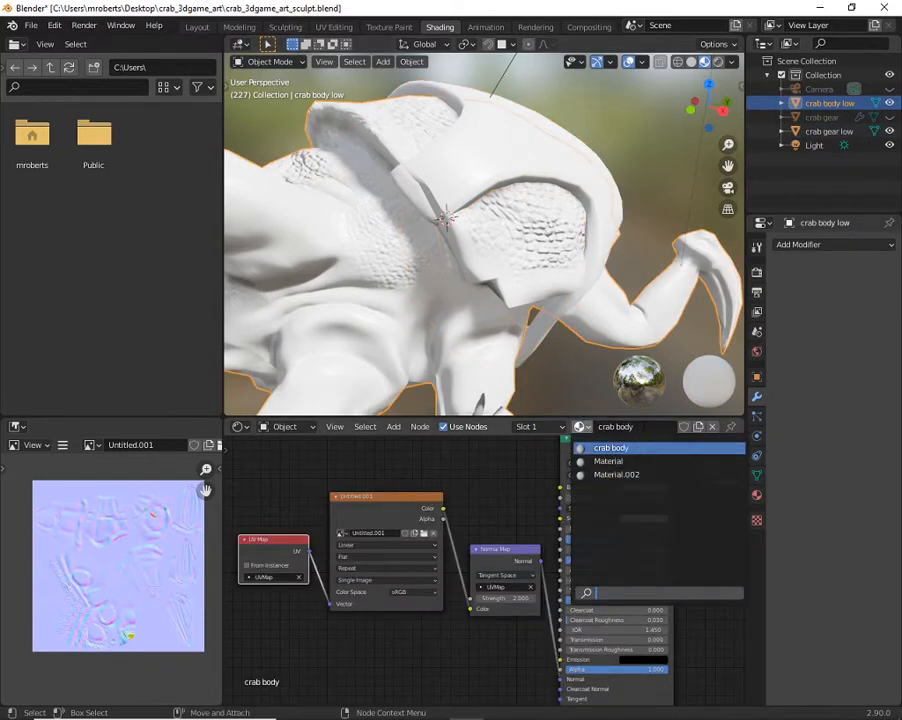
{"action": "left_click", "coordinate": [509, 150]}
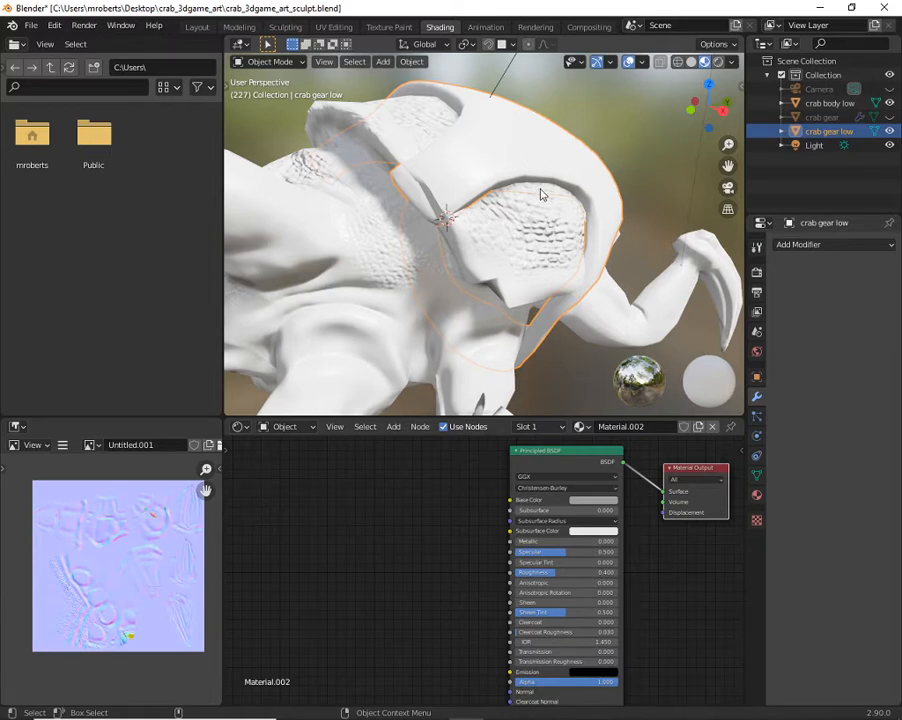
- Compare the gear and body surfaces in Solid shading and Material Preview shading
{"action": "left_click", "coordinate": [266, 62]}
{"action": "left_click", "coordinate": [691, 62]}
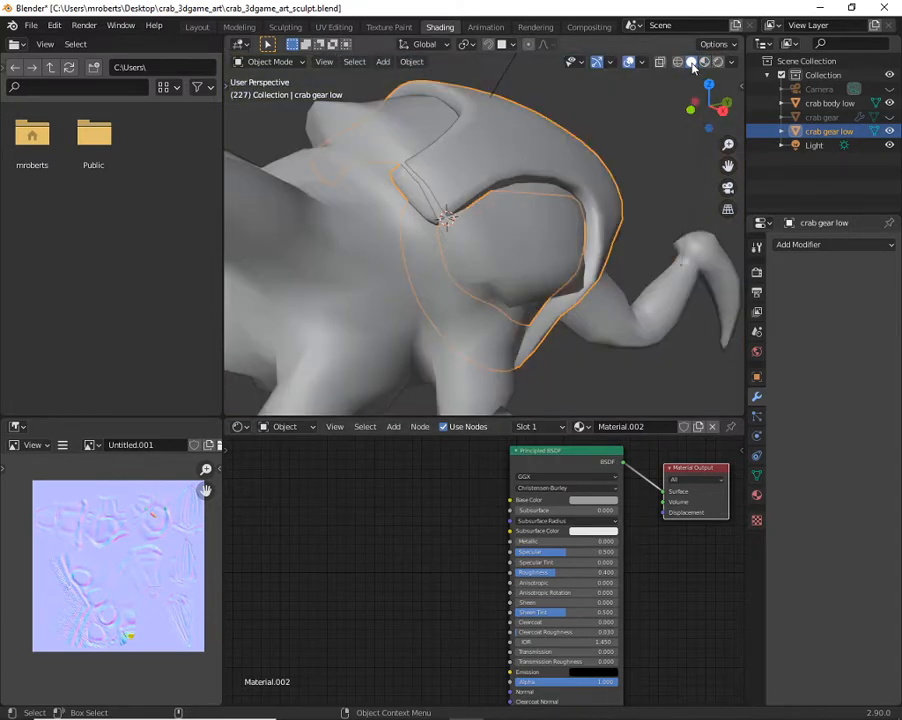
{"action": "left_click", "coordinate": [704, 62]}
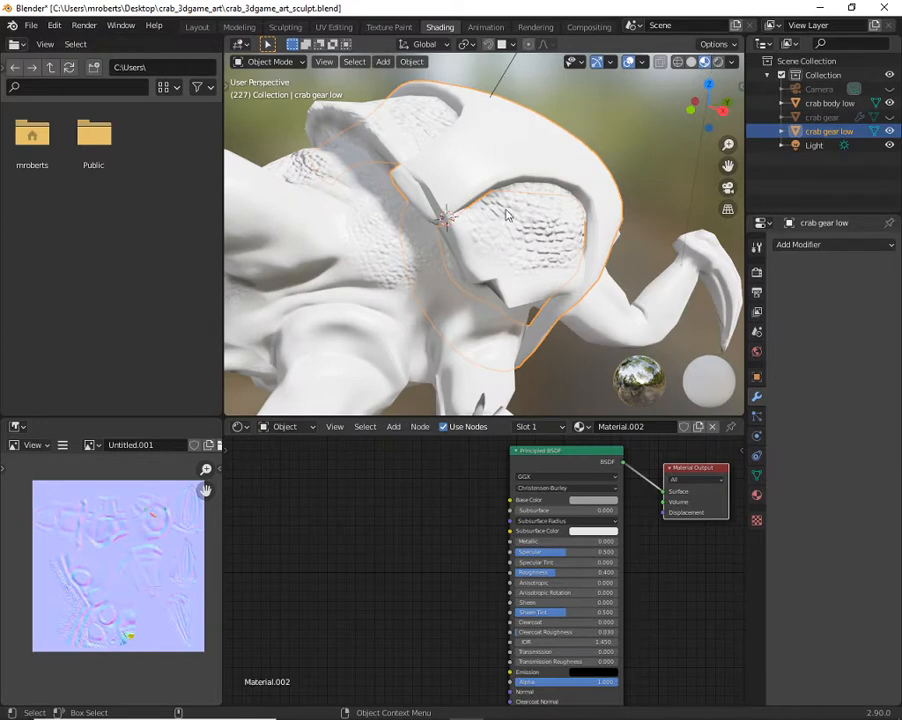
{"action": "left_click", "coordinate": [734, 63]}
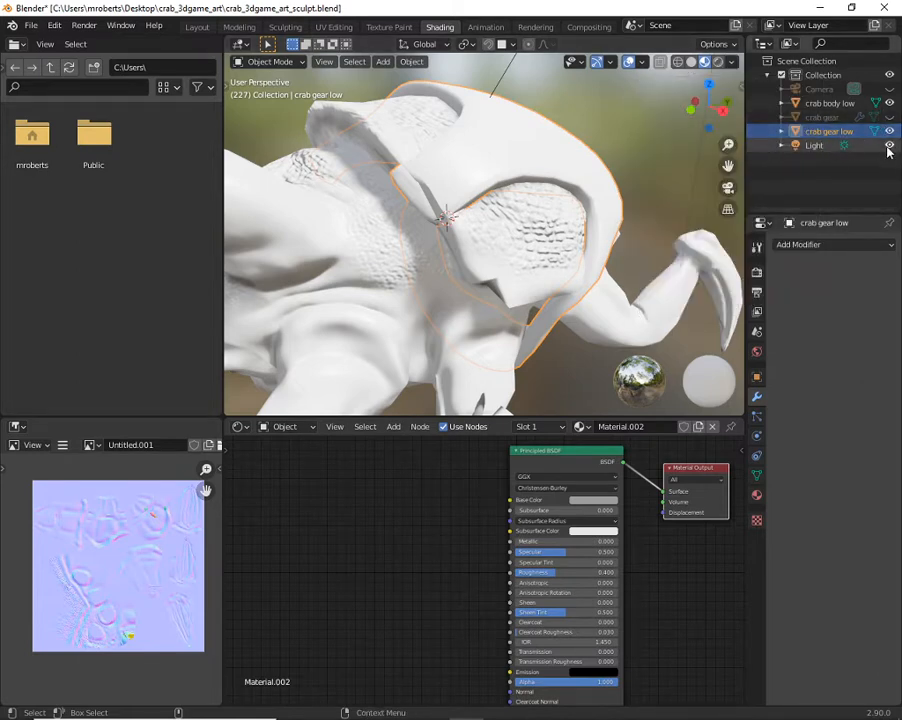
- Examine the Sun light's settings, including its strength, and toggle Cast Shadow off and back on
{"action": "left_click", "coordinate": [815, 147]}
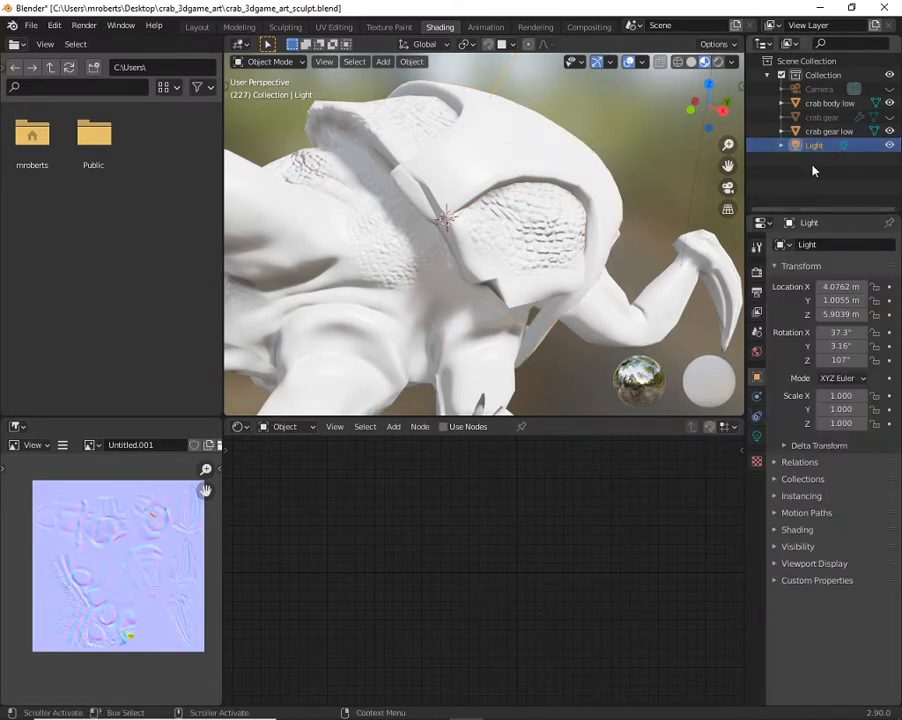
{"action": "left_click", "coordinate": [757, 436]}
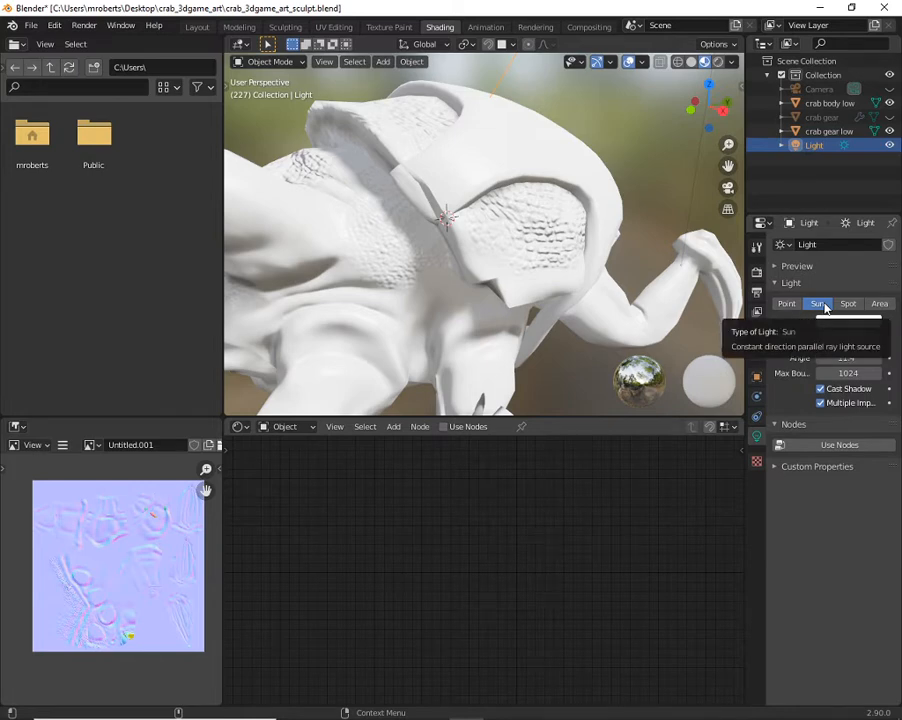
{"action": "left_click_drag", "start_coordinate": [845, 337], "coordinate": [863, 331]}
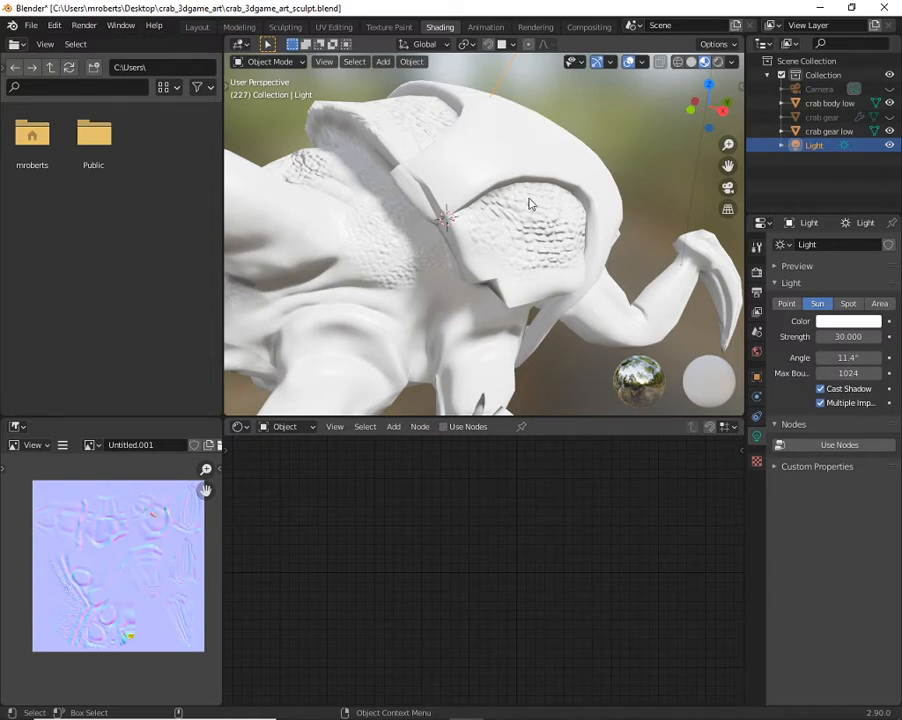
{"action": "left_click", "coordinate": [851, 391]}
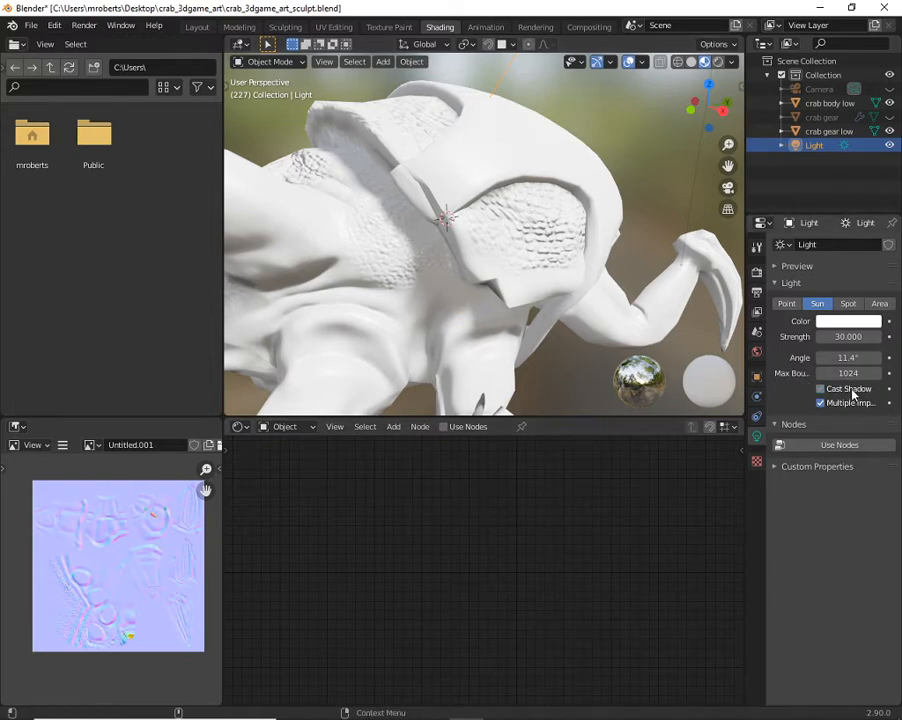
{"action": "left_click", "coordinate": [853, 393]}
- Toggle Scene Lights off and back on in the viewport shading to compare the lighting on the crab
{"action": "left_click", "coordinate": [731, 62]}
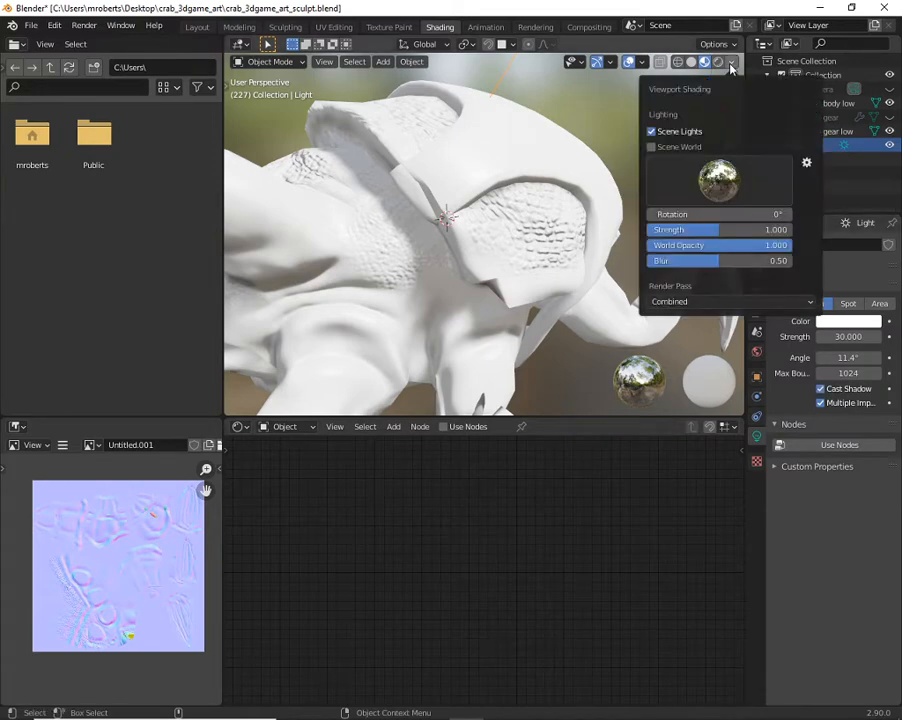
{"action": "left_click", "coordinate": [688, 134]}
{"action": "left_click", "coordinate": [688, 134]}
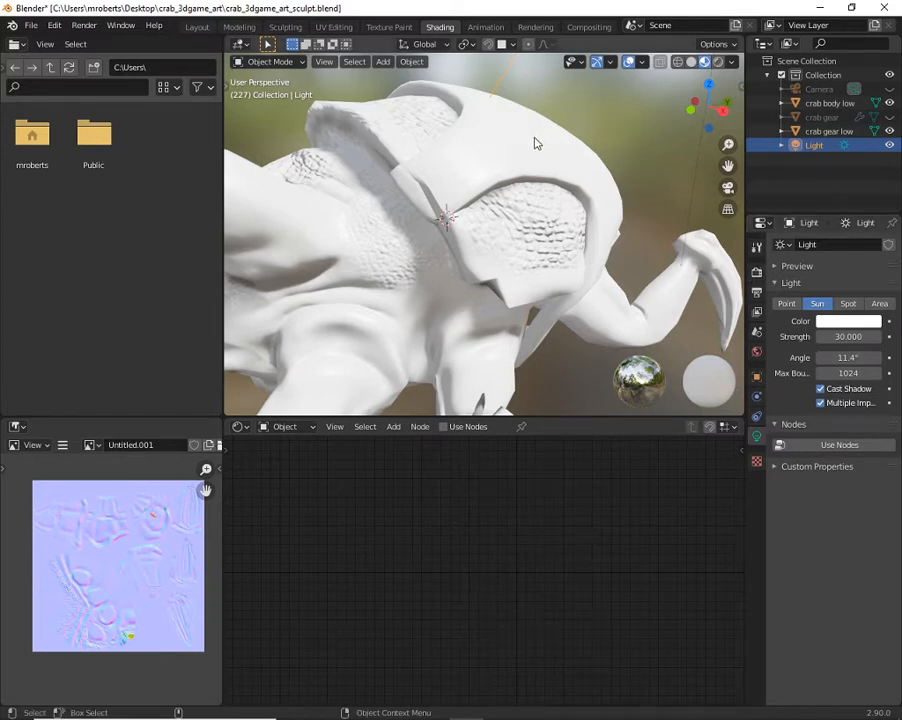
- Rename the material of the crab gear low object as crab gear
{"action": "left_click", "coordinate": [535, 142]}
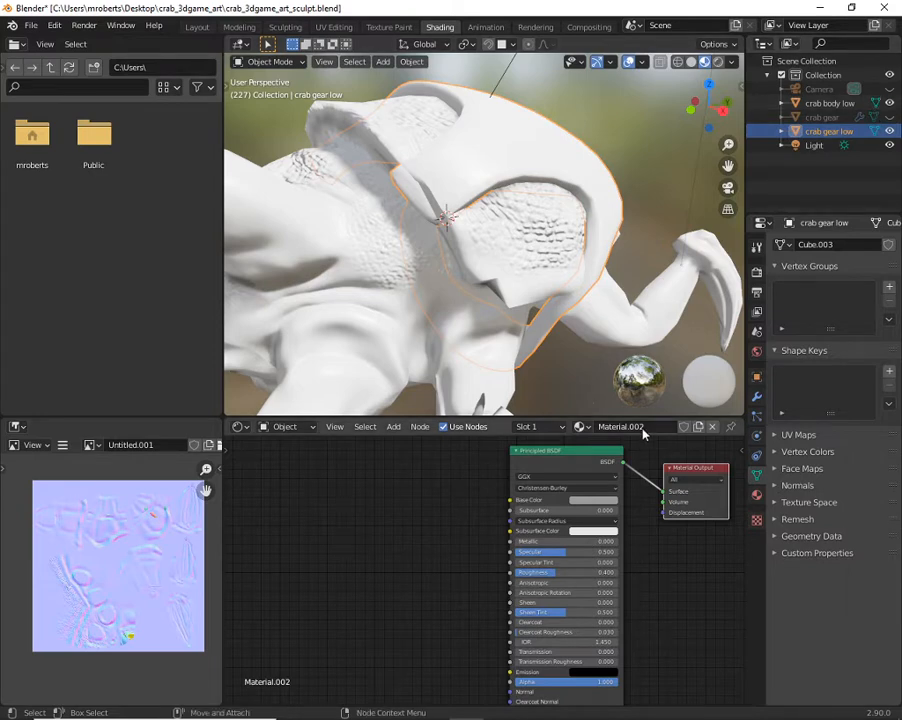
{"action": "left_click", "coordinate": [648, 428]}
{"action": "type", "text": "crab gear"}
{"action": "key", "text": "Return"}
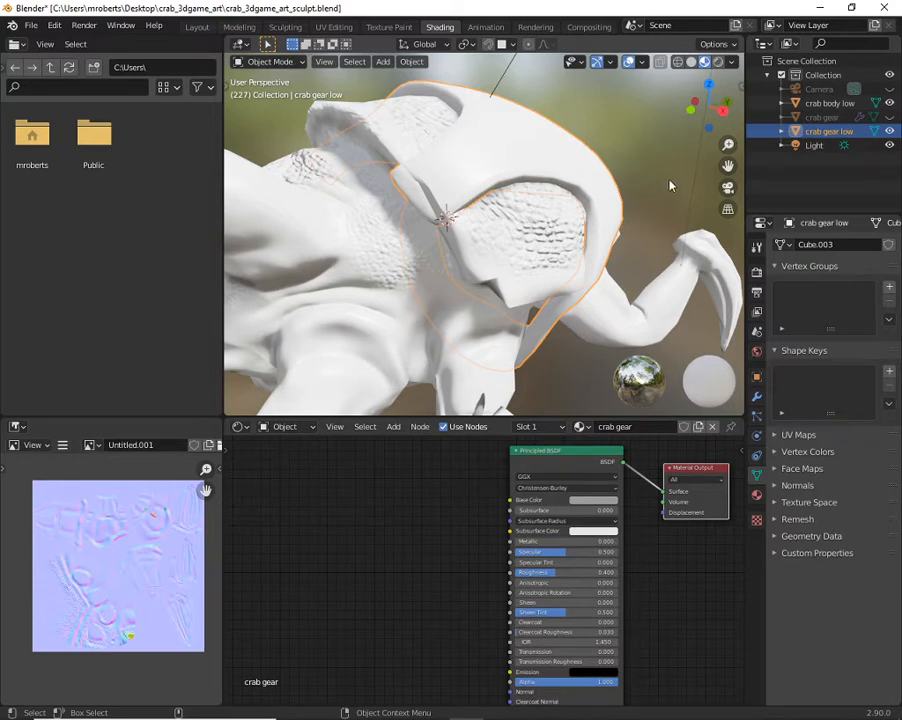
- Apply Shade Smooth to the crab gear low object
{"action": "right_click", "coordinate": [612, 155]}
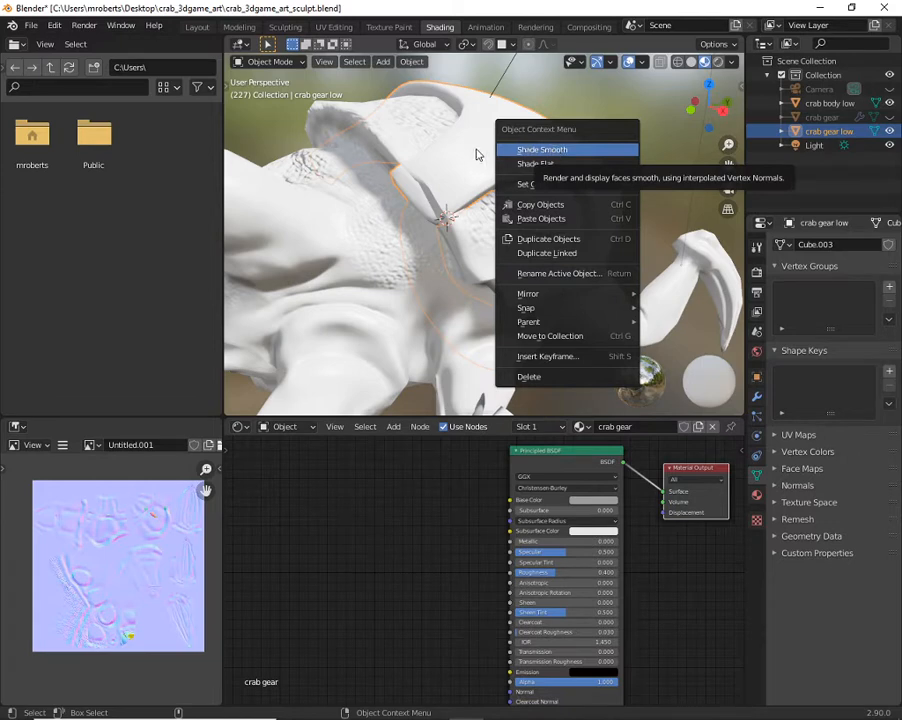
{"action": "left_click", "coordinate": [557, 150]}
{"action": "left_click", "coordinate": [546, 155]}
{"action": "left_click", "coordinate": [521, 120]}
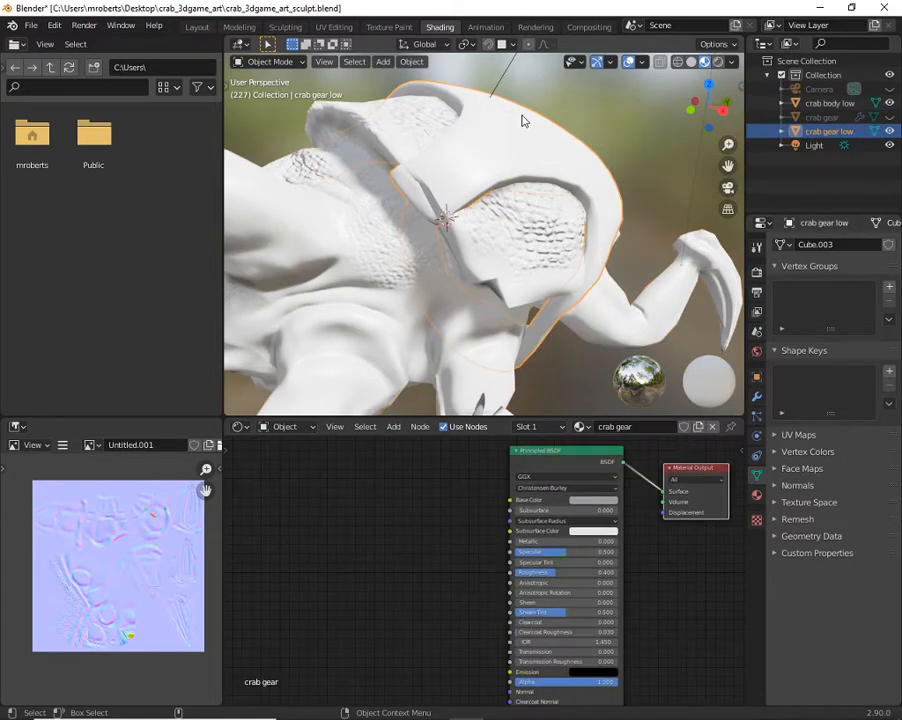
{"action": "right_click", "coordinate": [607, 124]}
- Temporarily assign the material named Material to crab gear low, preview it, and restore the crab gear material
{"action": "left_click", "coordinate": [757, 495]}
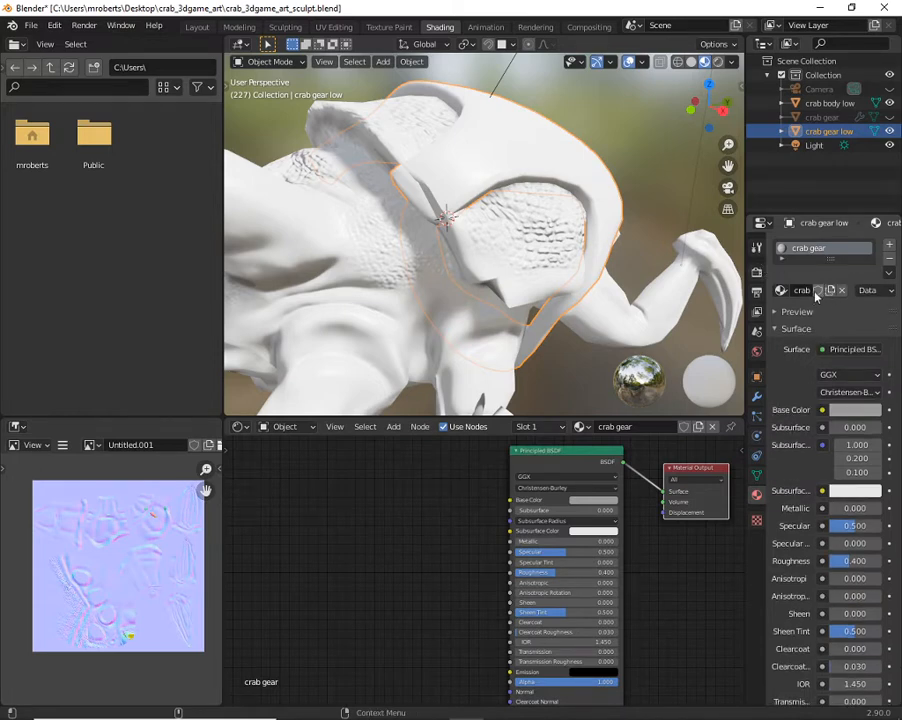
{"action": "left_click", "coordinate": [782, 291]}
{"action": "left_click", "coordinate": [781, 290]}
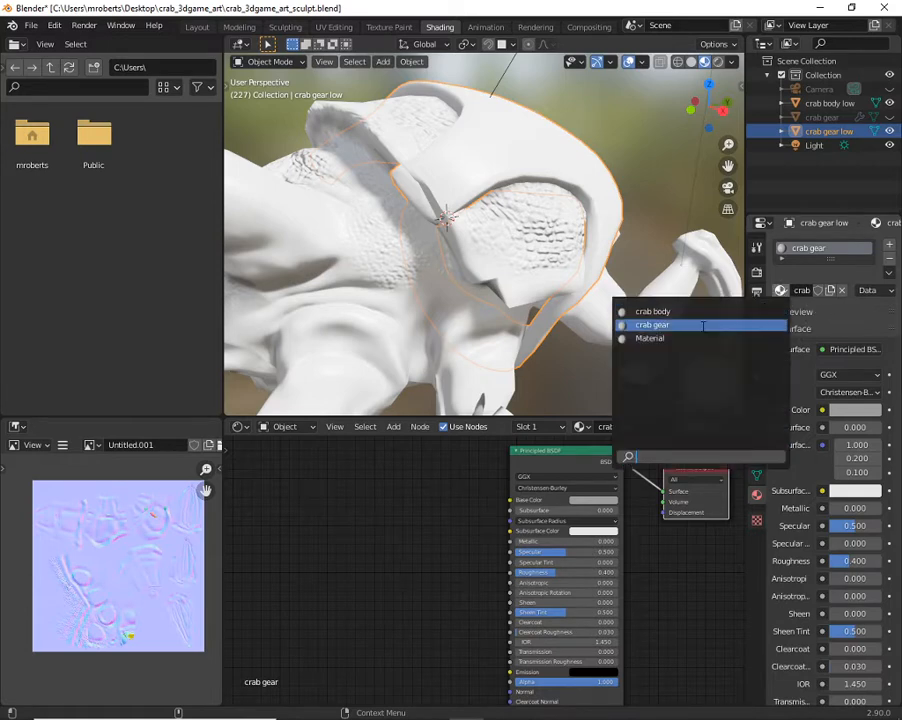
{"action": "left_click", "coordinate": [655, 338]}
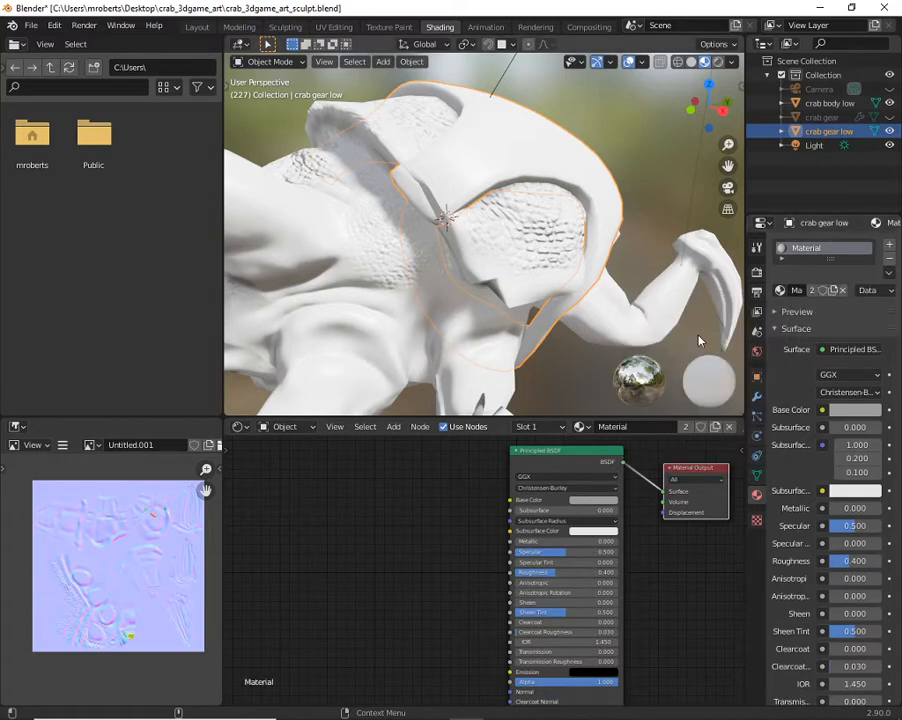
{"action": "left_click", "coordinate": [775, 312]}
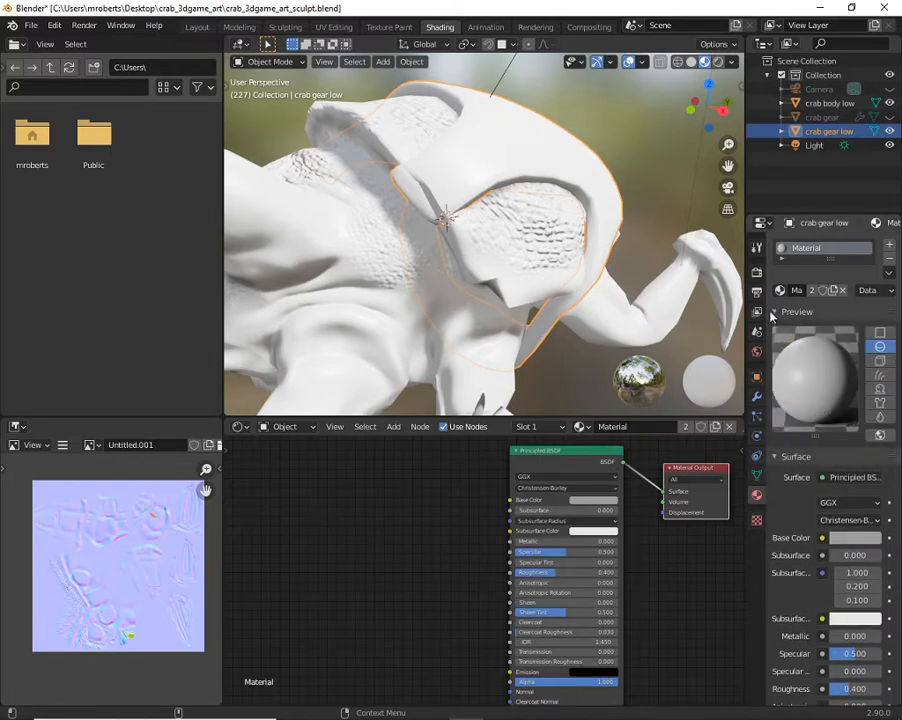
{"action": "left_click", "coordinate": [776, 313]}
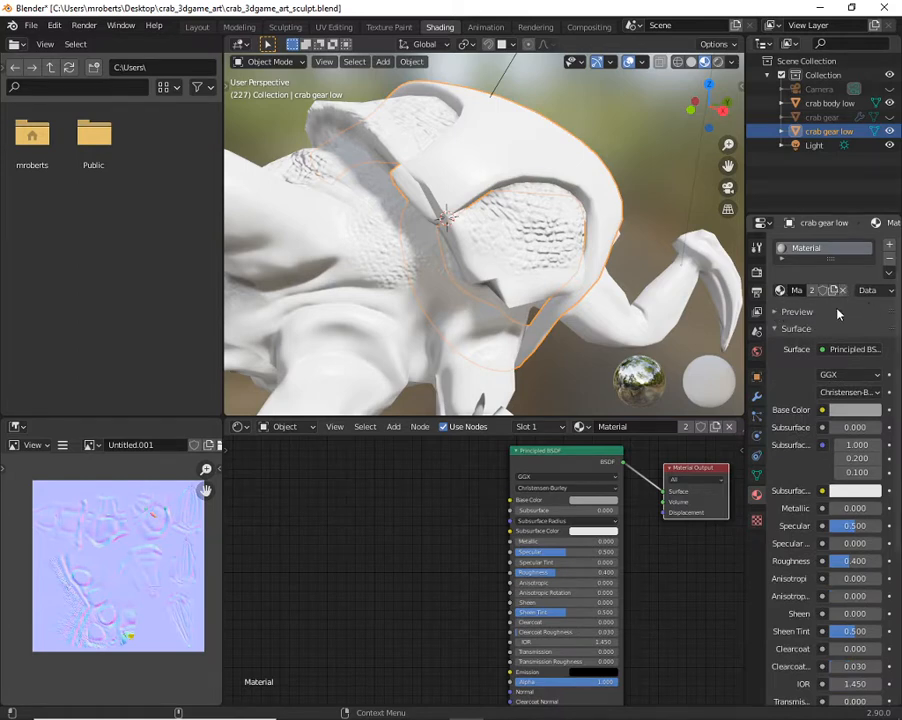
{"action": "left_click", "coordinate": [781, 290]}
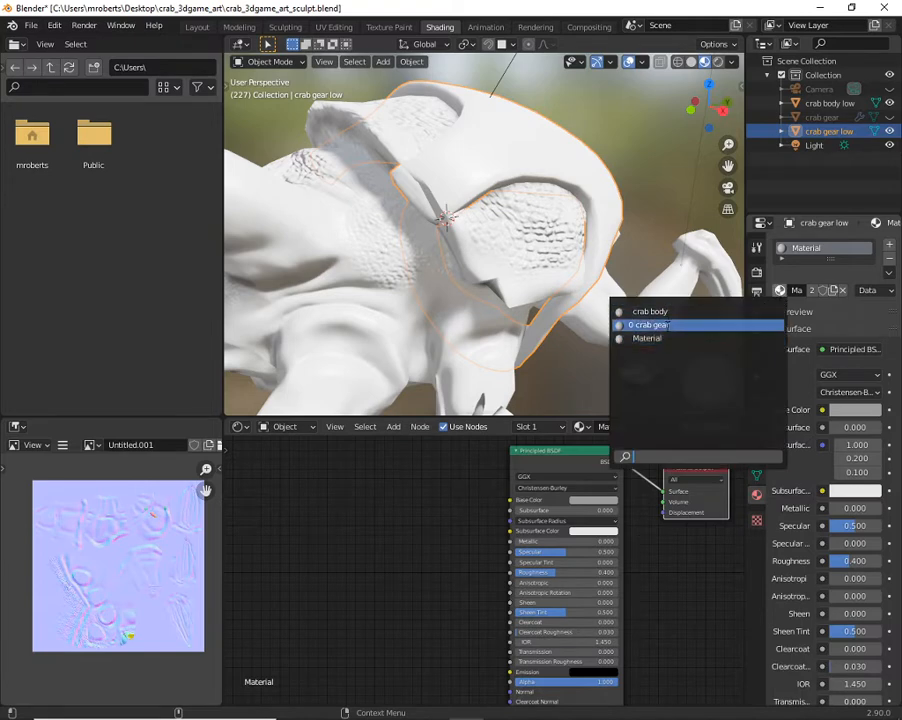
{"action": "left_click", "coordinate": [665, 325]}
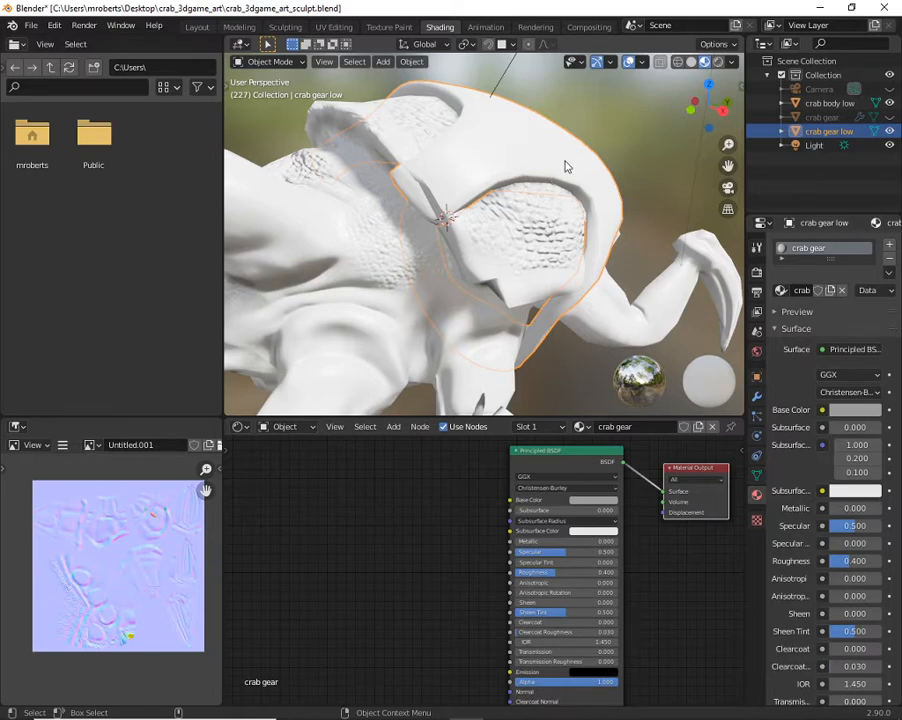
- Examine the crab gear low mesh in Edit Mode from another angle and return to Object Mode
{"action": "mouse_move", "coordinate": [565, 166]}
{"action": "middle_mouse_down"}
{"action": "mouse_move", "coordinate": [584, 200]}
{"action": "mouse_move", "coordinate": [570, 188]}
{"action": "mouse_move", "coordinate": [568, 208]}
{"action": "mouse_move", "coordinate": [572, 172]}
{"action": "middle_mouse_up"}
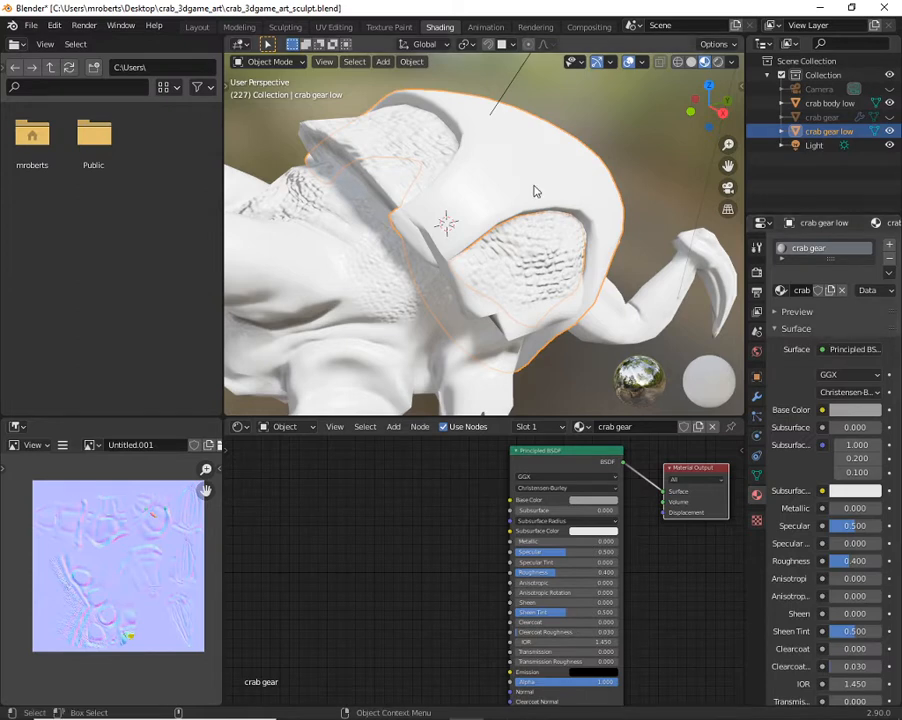
{"action": "key", "text": "Tab"}
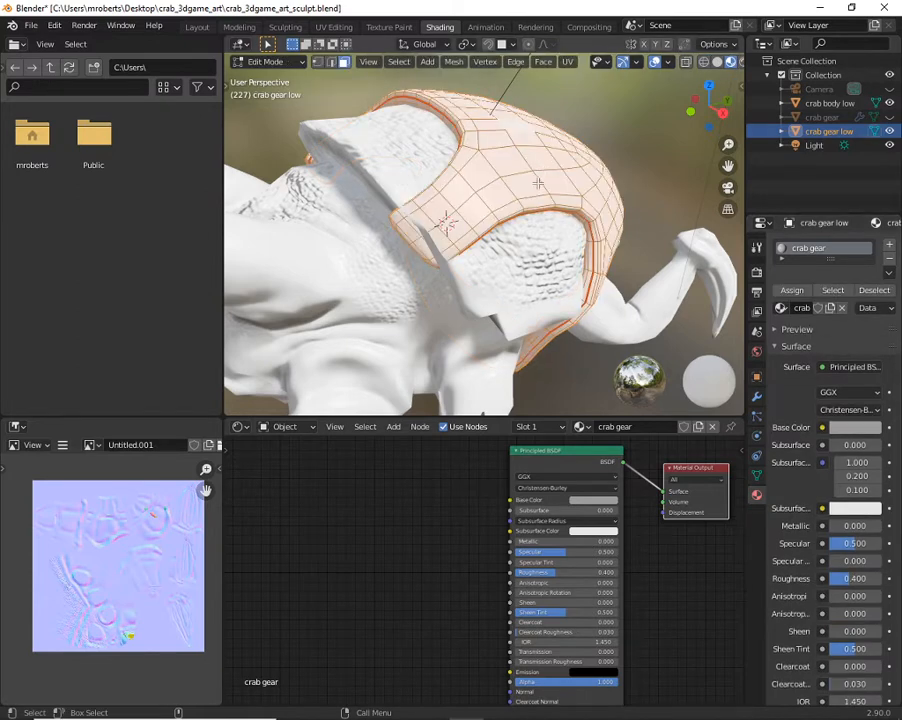
{"action": "middle_click_drag", "start_coordinate": [530, 165], "coordinate": [546, 200]}
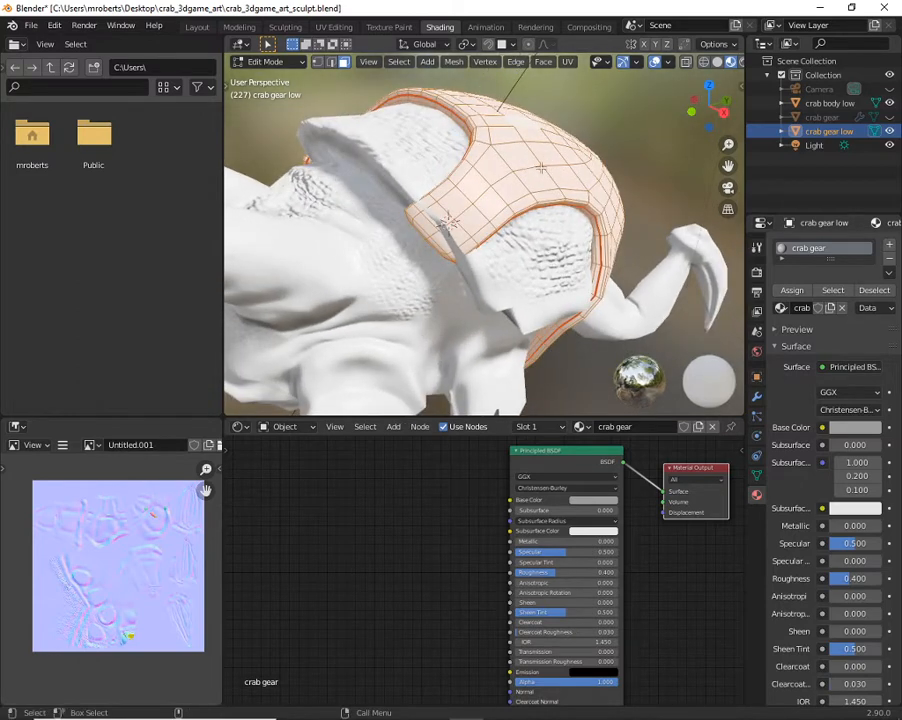
{"action": "right_click", "coordinate": [614, 135]}
{"action": "mouse_move", "coordinate": [617, 141]}
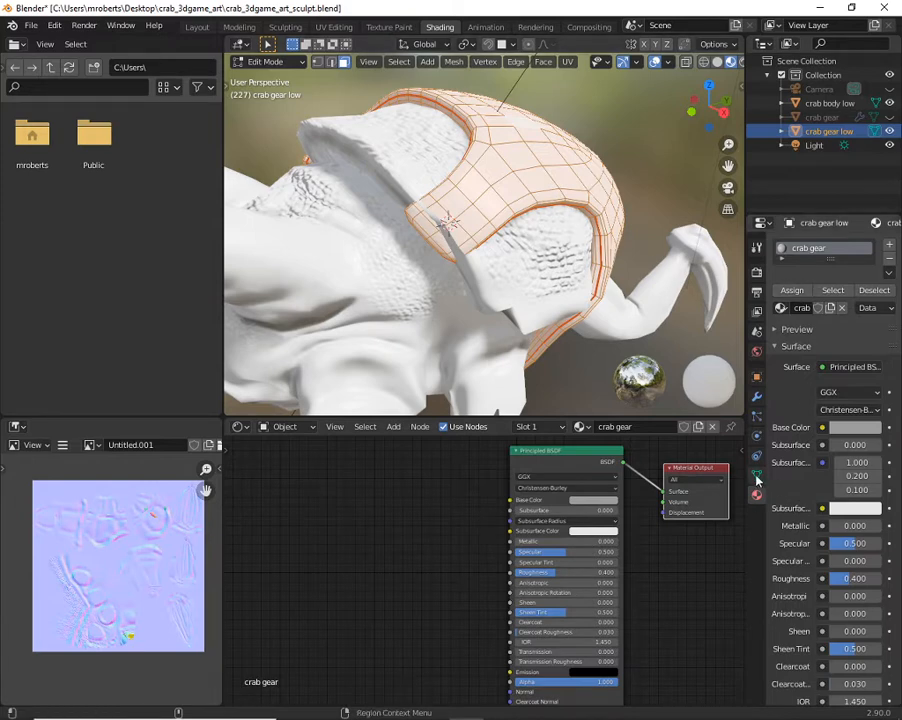
{"action": "key", "text": "Tab"}
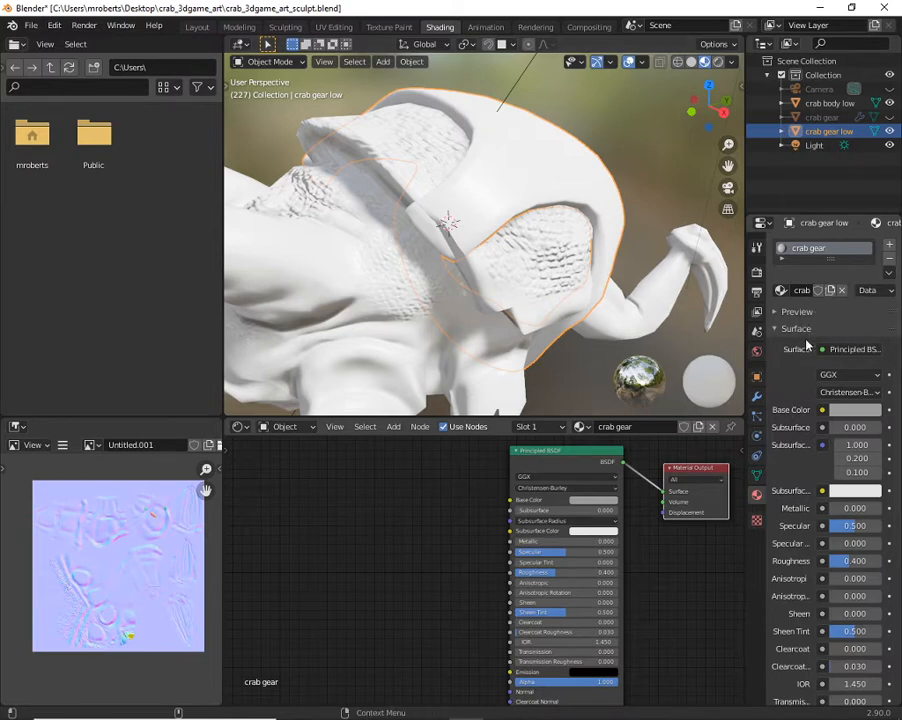
- Try a duplicate of the crab gear material on crab gear low, unlink it, and reassign the original crab gear material
{"action": "left_click", "coordinate": [831, 290]}
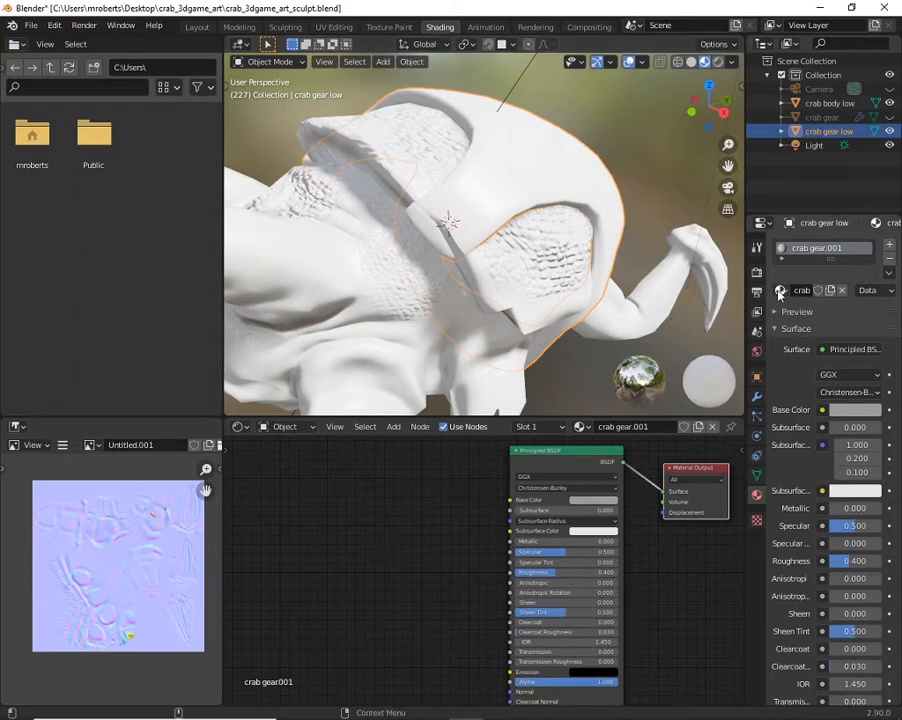
{"action": "left_click", "coordinate": [841, 290]}
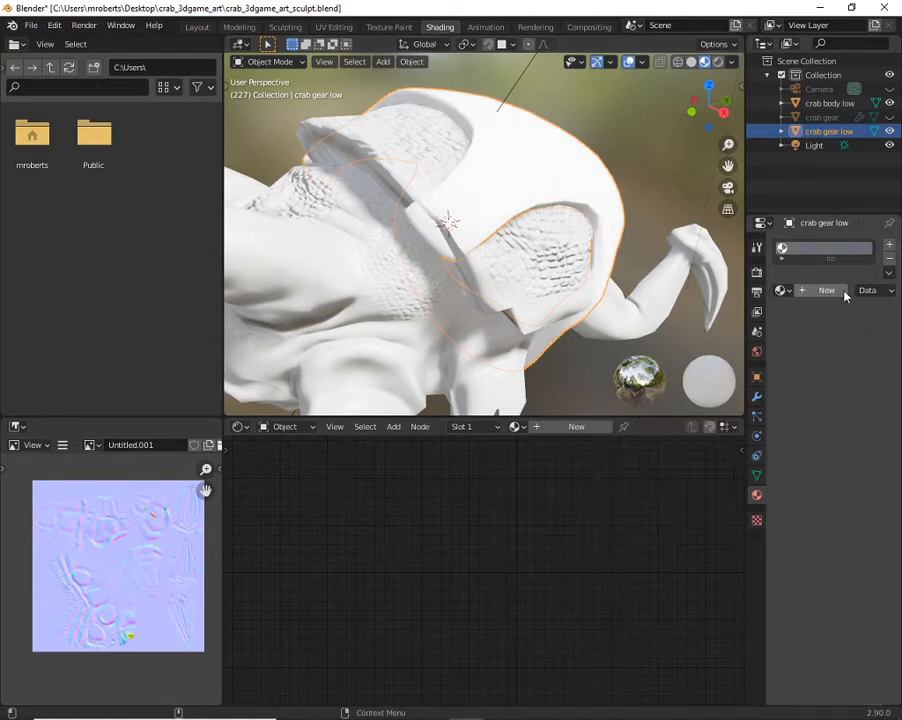
{"action": "left_click", "coordinate": [781, 290]}
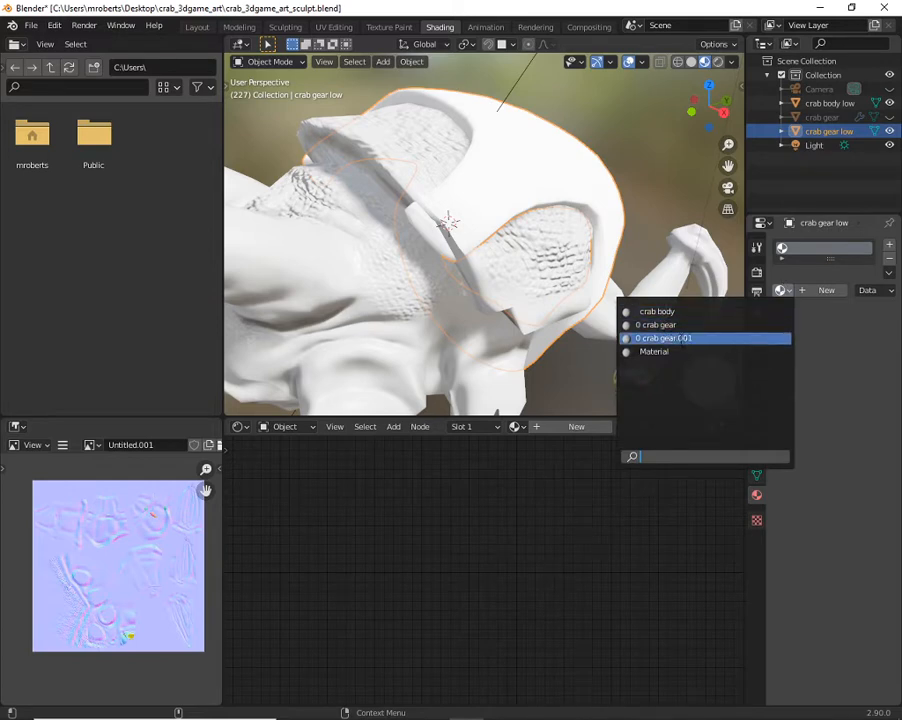
{"action": "left_click", "coordinate": [660, 324]}
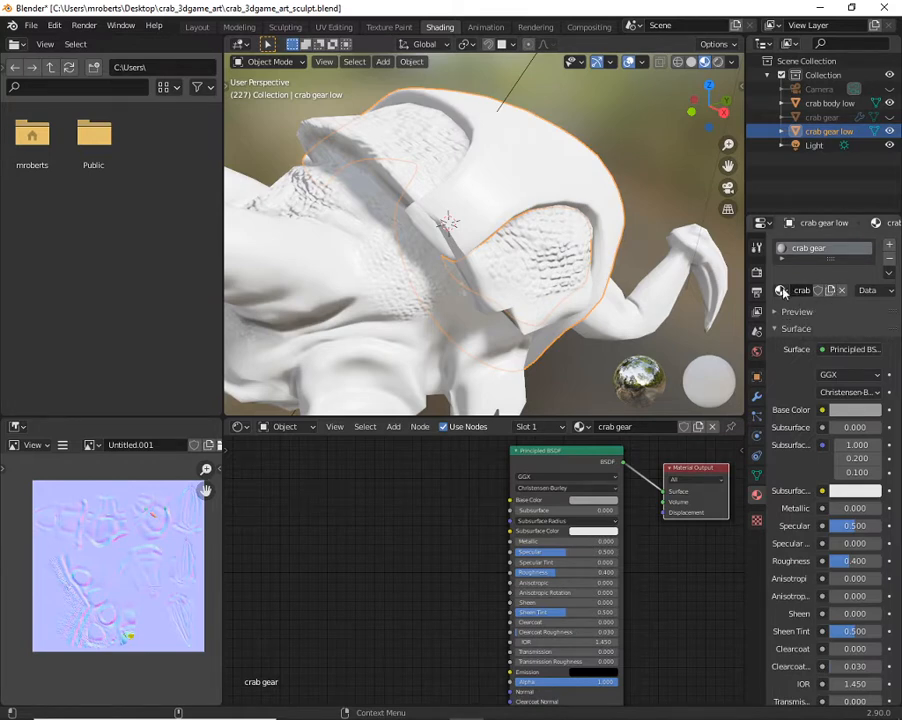
{"action": "left_click", "coordinate": [781, 290]}
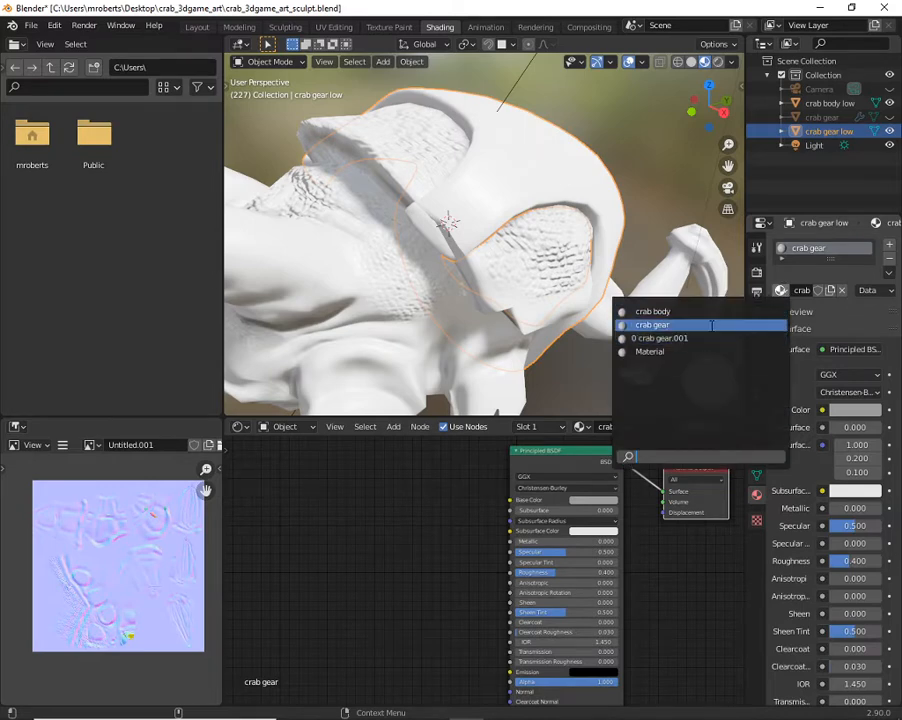
{"action": "left_click", "coordinate": [723, 323]}
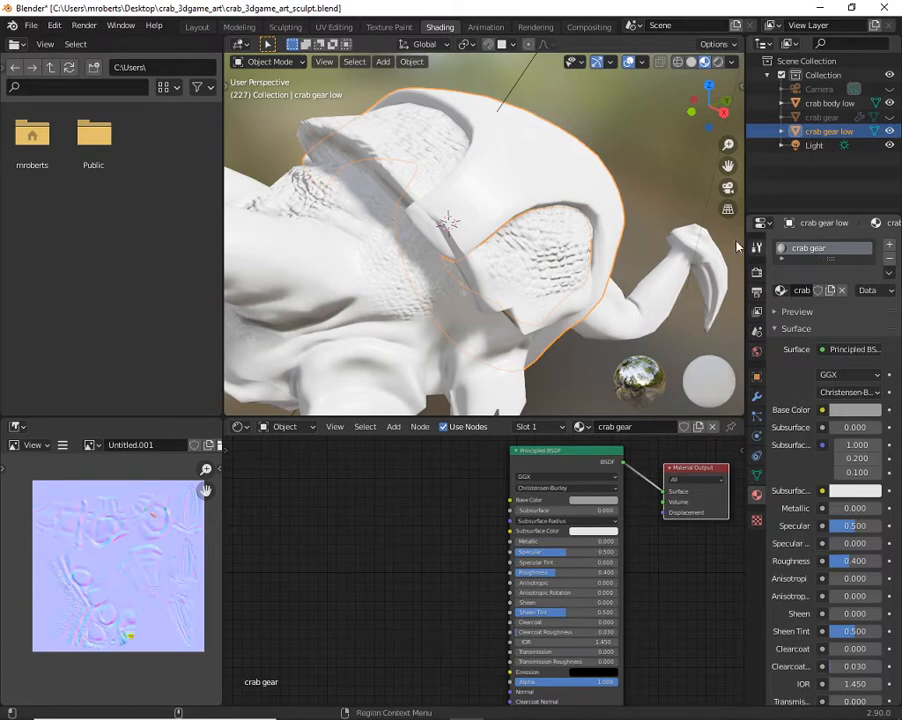
- Compare the materials assigned to crab body low and crab gear low, leaving crab gear low selected
{"action": "left_click", "coordinate": [352, 226]}
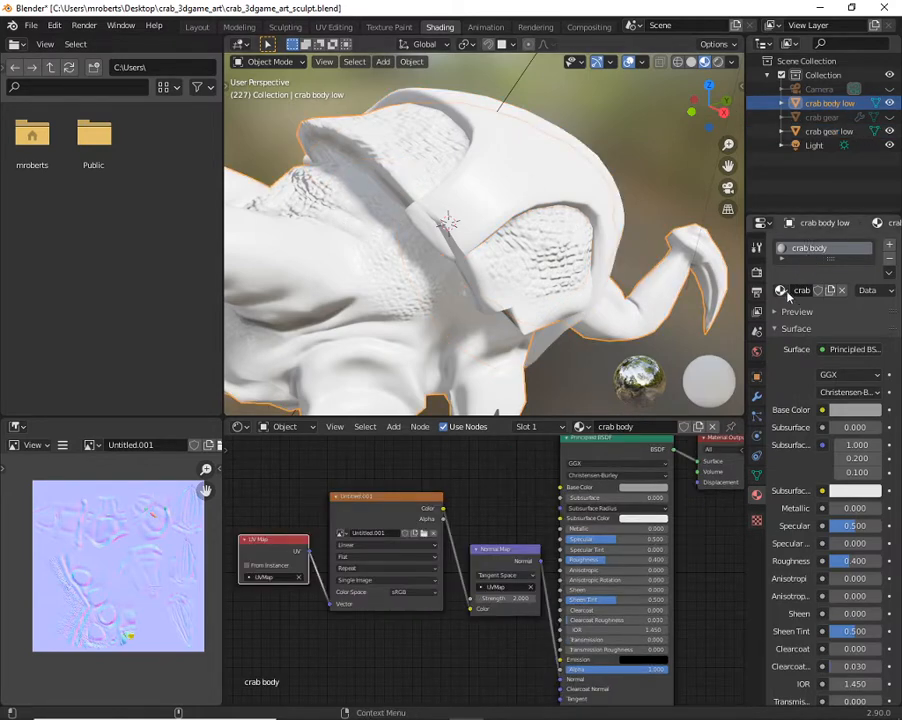
{"action": "left_click", "coordinate": [781, 290]}
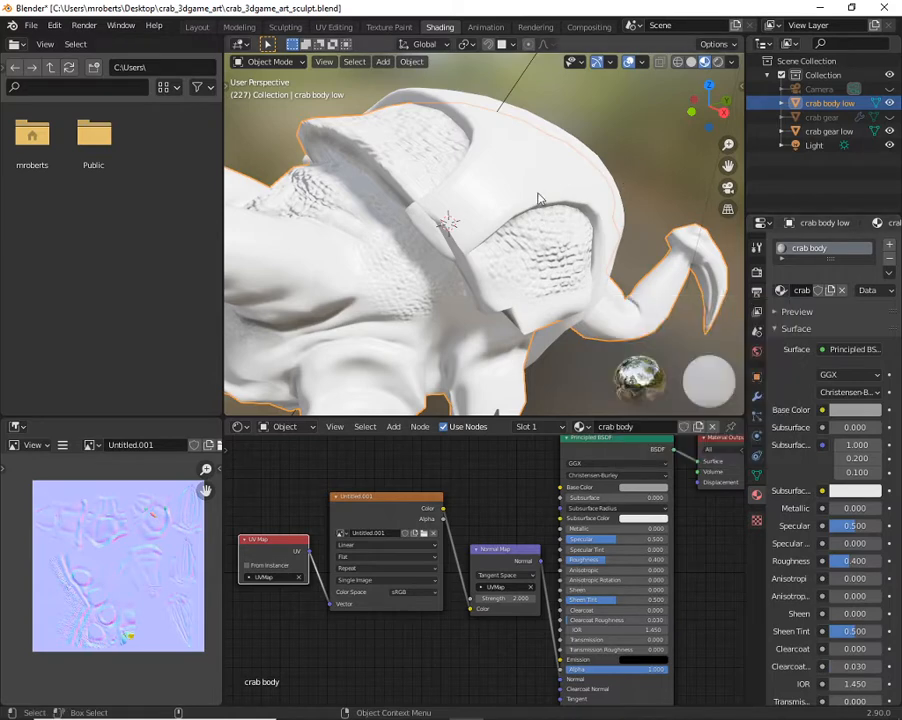
{"action": "left_click", "coordinate": [536, 178]}
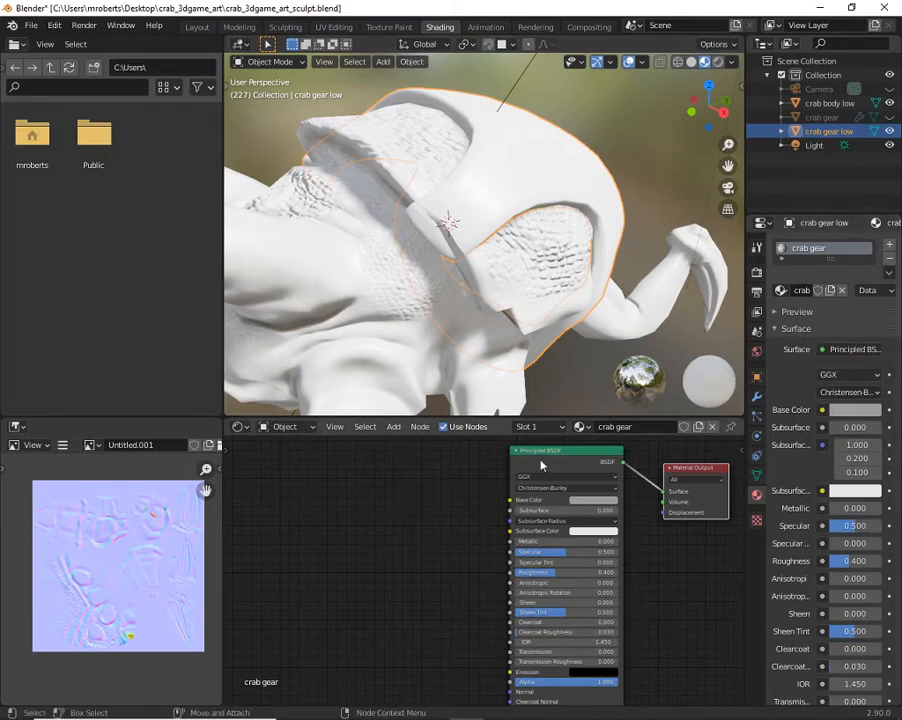
{"action": "left_click", "coordinate": [580, 426]}
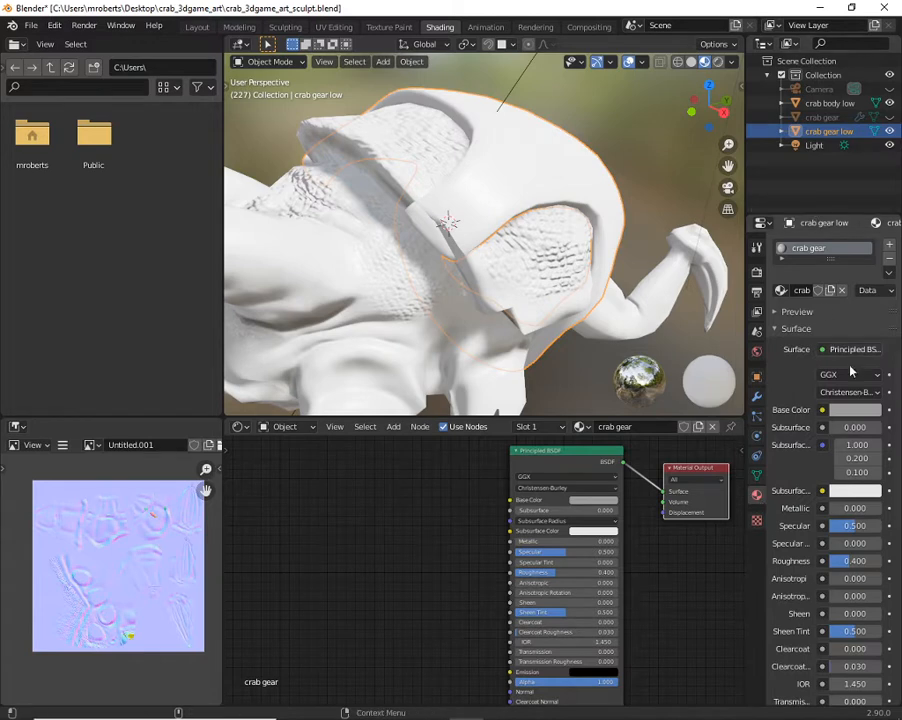
{"action": "left_click", "coordinate": [781, 290]}
{"action": "left_click", "coordinate": [717, 321]}
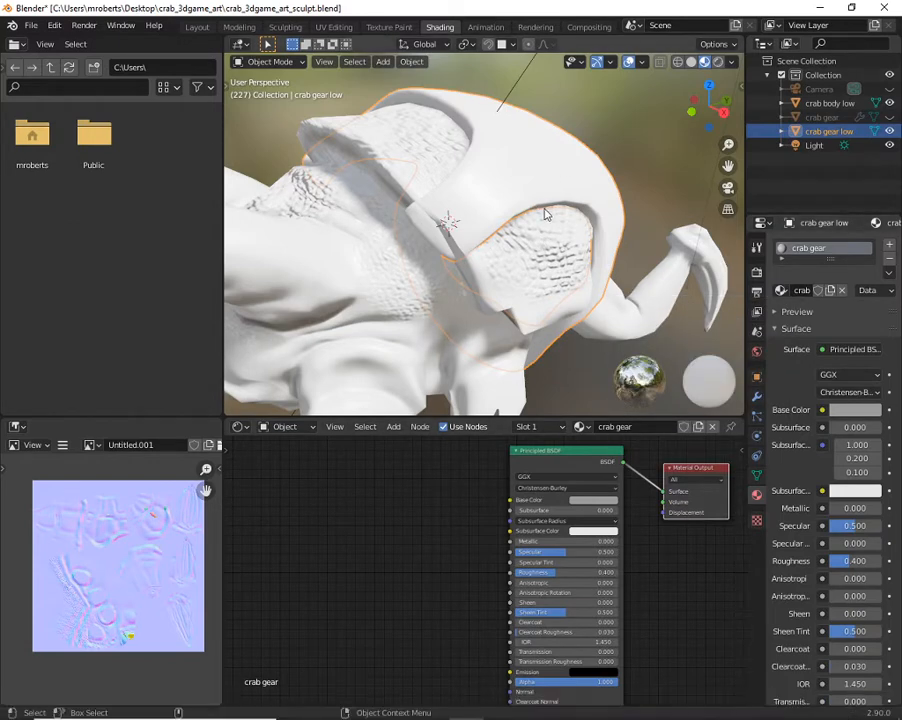
{"action": "middle_click_drag", "start_coordinate": [345, 175], "coordinate": [480, 214]}
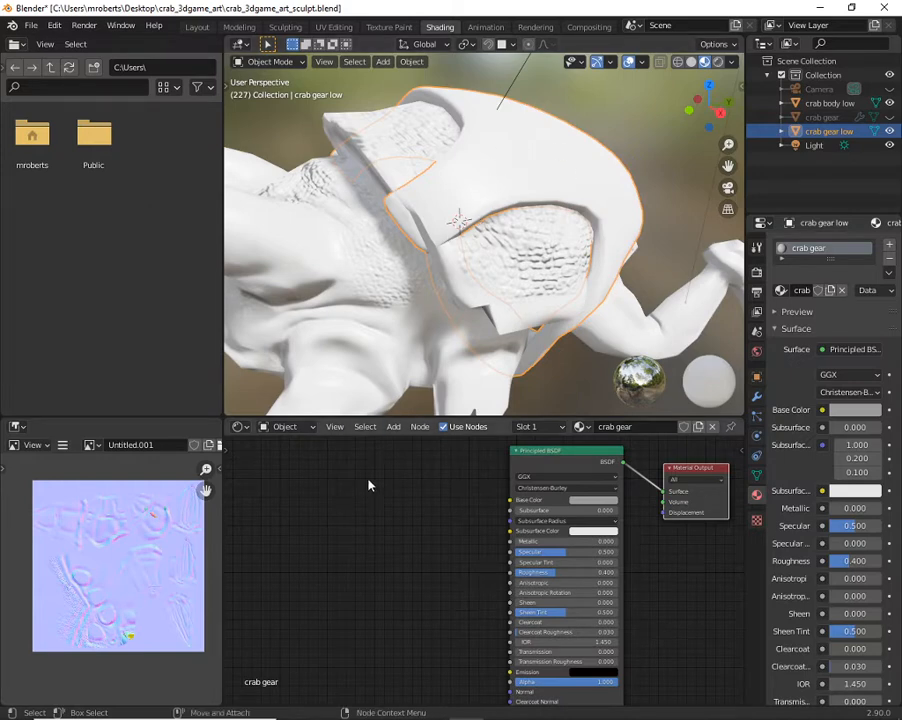
- Add an Image Texture node to the crab gear material and place it beside the Principled BSDF node
{"action": "left_click", "coordinate": [394, 427]}
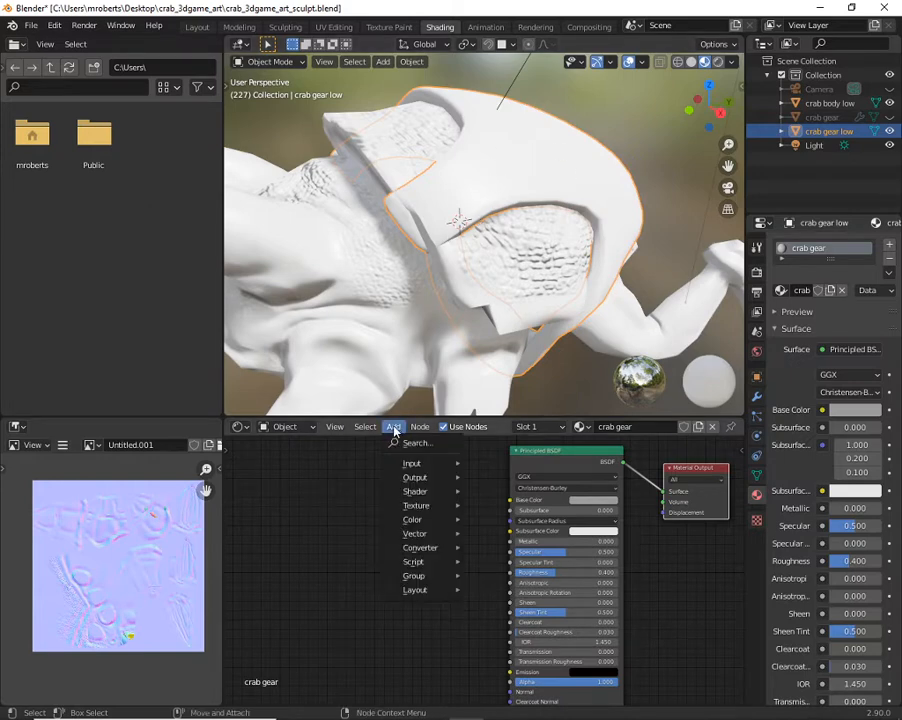
{"action": "mouse_move", "coordinate": [408, 468]}
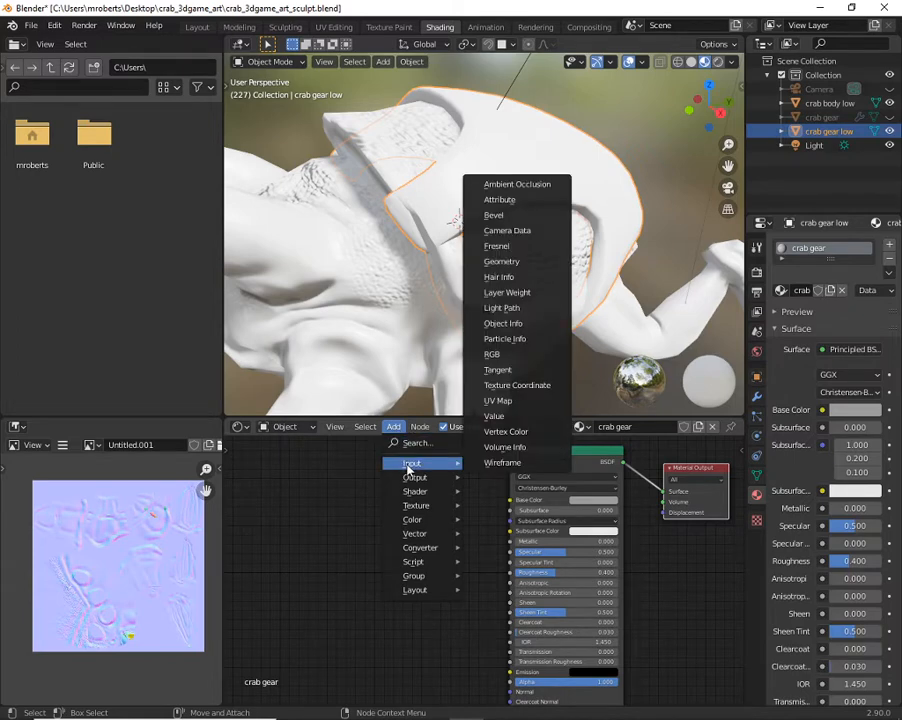
{"action": "mouse_move", "coordinate": [420, 505]}
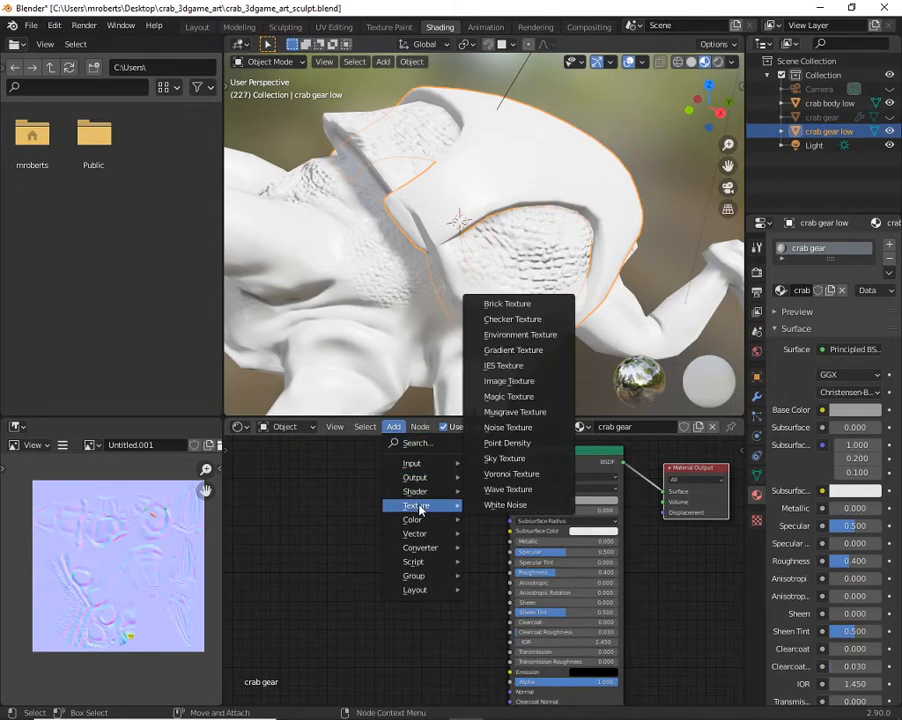
{"action": "left_click", "coordinate": [536, 384]}
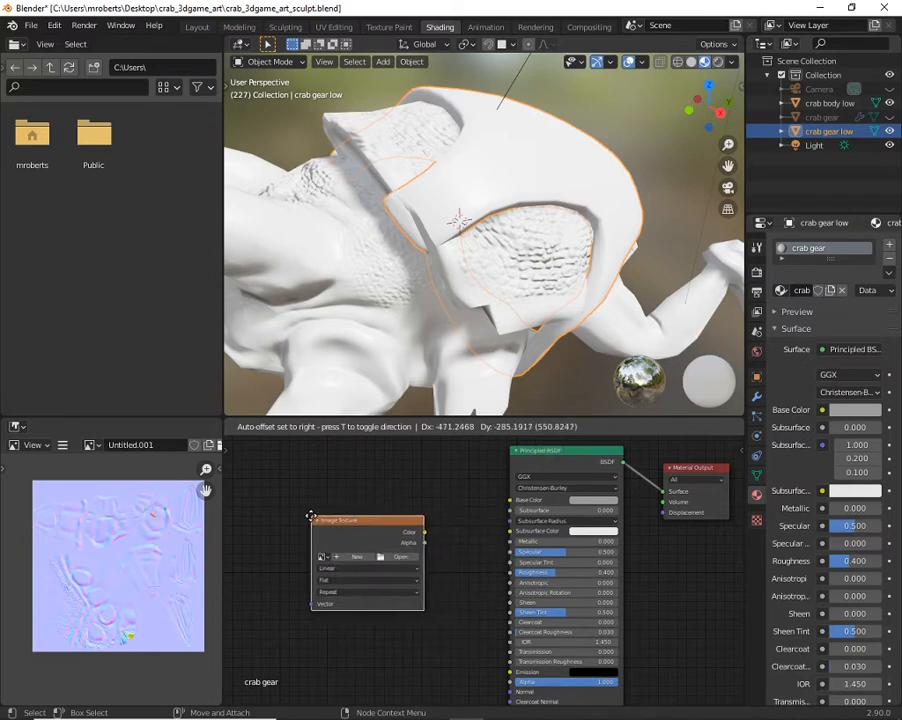
{"action": "left_click", "coordinate": [369, 491]}
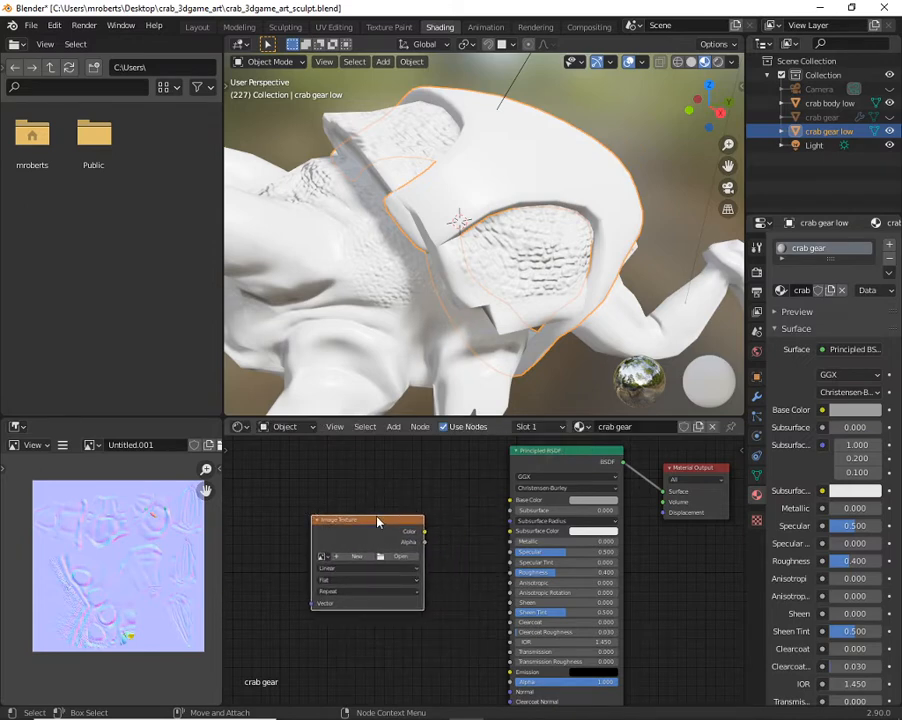
{"action": "left_click_drag", "start_coordinate": [378, 521], "coordinate": [360, 489]}
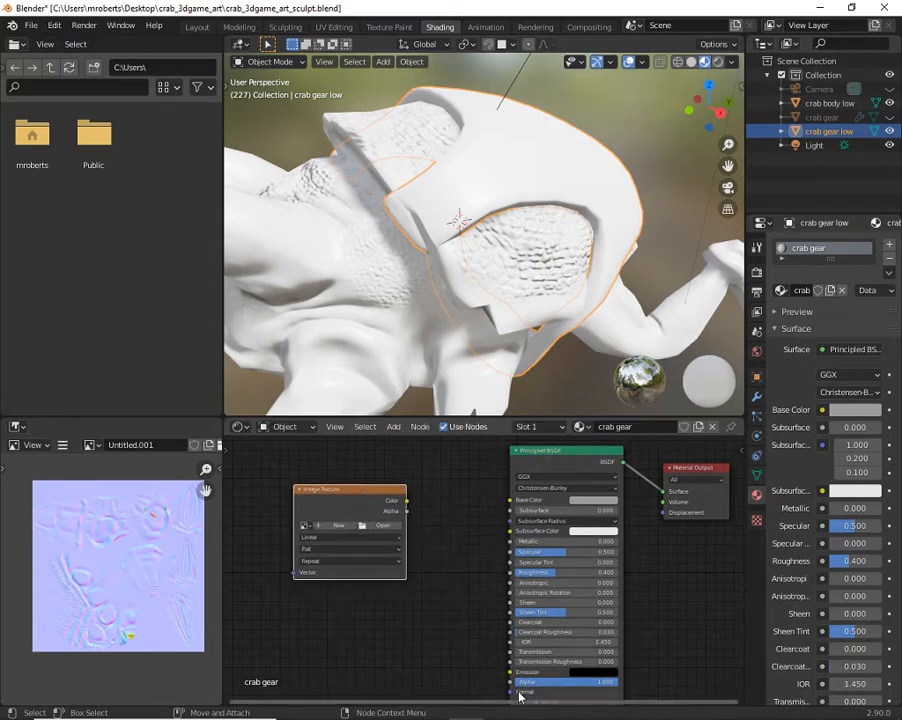
{"action": "middle_click_drag", "start_coordinate": [639, 622], "coordinate": [637, 603]}
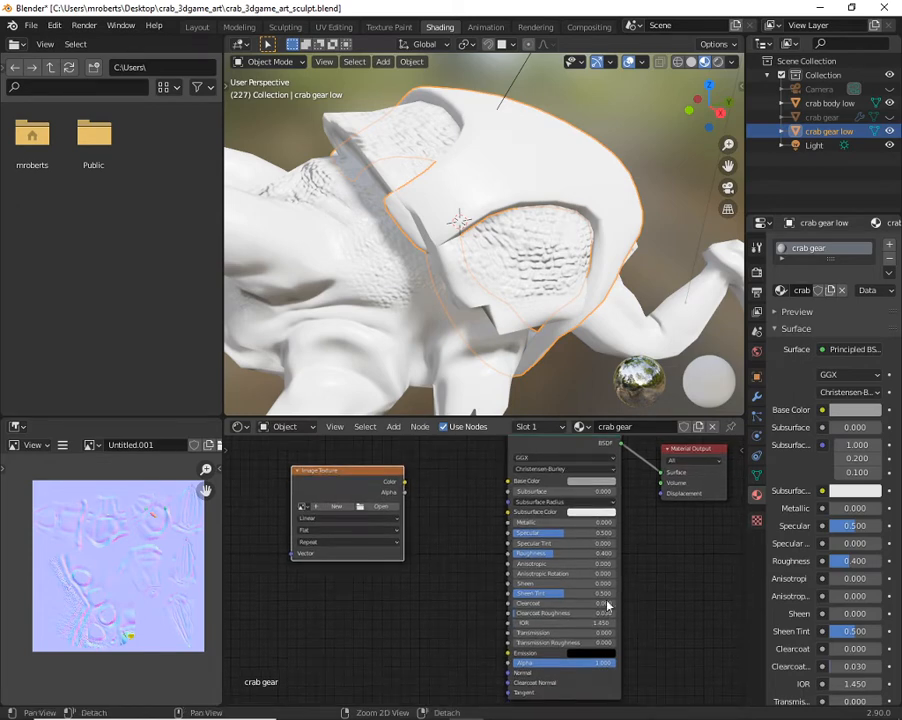
{"action": "scroll", "coordinate": [426, 562], "scroll_direction": "down", "scroll_amount": 2}
{"action": "middle_click_drag", "start_coordinate": [417, 554], "coordinate": [429, 562]}
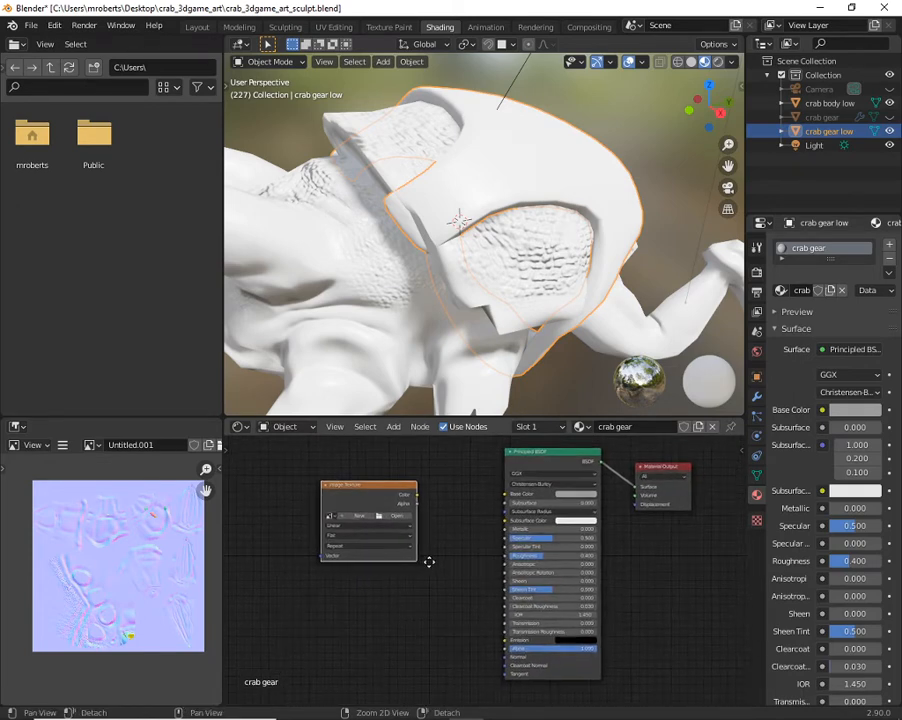
{"action": "scroll", "coordinate": [430, 556], "scroll_direction": "up", "scroll_amount": 2}
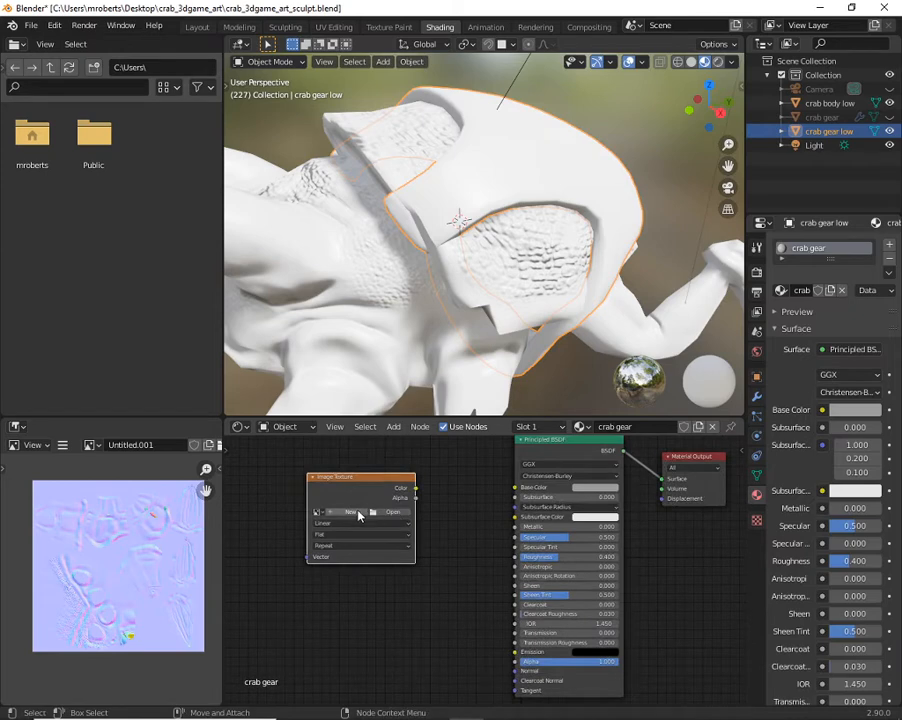
- Create a new blank 2048 × 2048 px image with 32 bit Float in the Image Texture node
{"action": "left_click", "coordinate": [358, 515]}
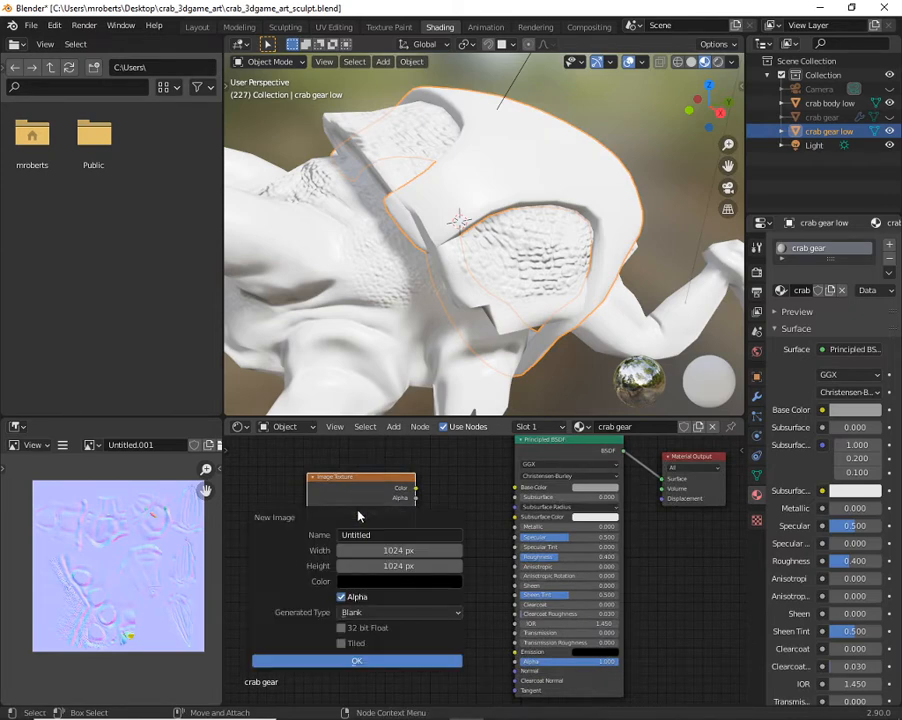
{"action": "left_click", "coordinate": [402, 551]}
{"action": "type", "text": "2048"}
{"action": "key", "text": "Tab"}
{"action": "type", "text": "2048"}
{"action": "key", "text": "Tab"}
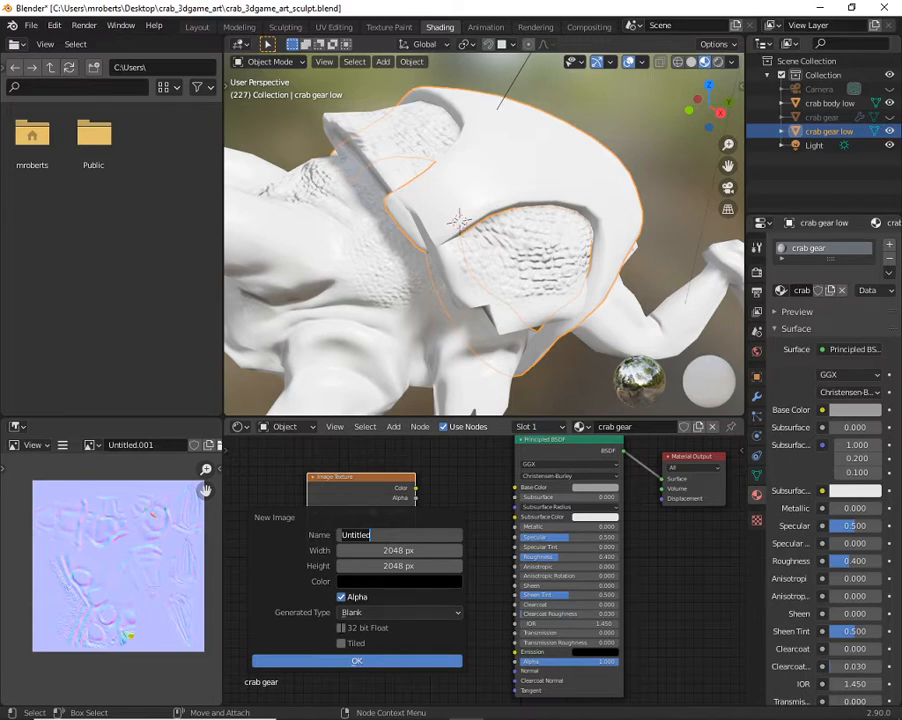
{"action": "left_click", "coordinate": [341, 628]}
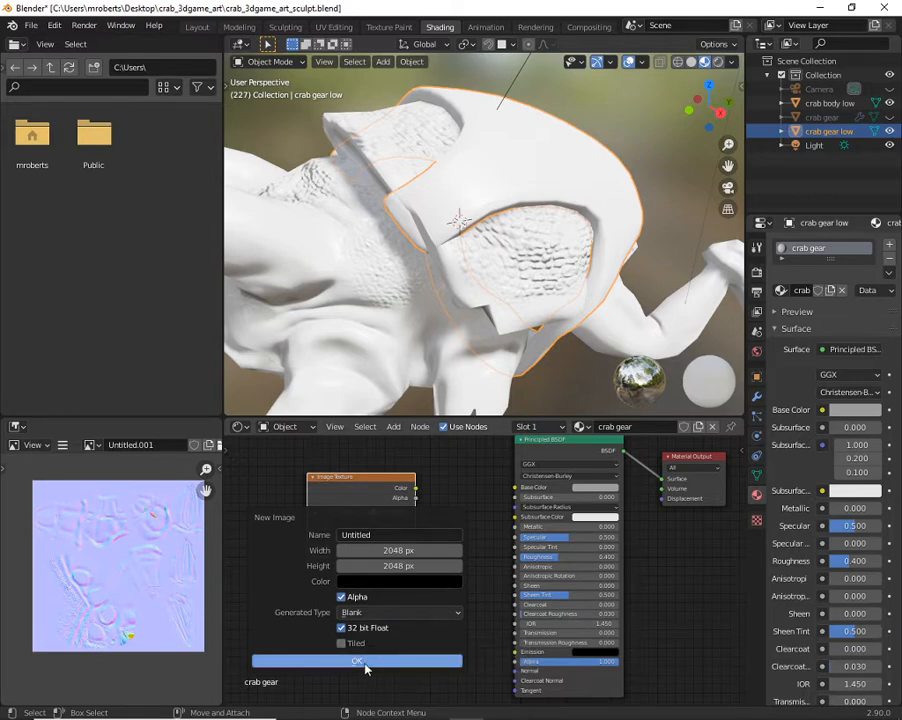
{"action": "left_click", "coordinate": [364, 661]}
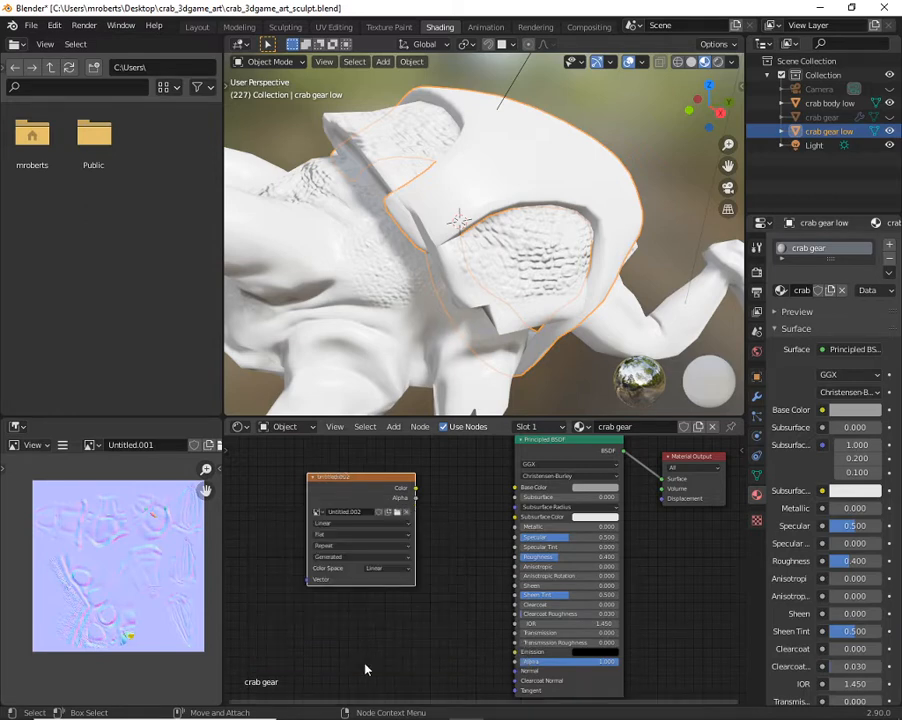
- Make the new image texture node the active node in the crab gear material
{"action": "mouse_move", "coordinate": [362, 481]}
{"action": "left_mouse_down"}
{"action": "mouse_move", "coordinate": [381, 483]}
{"action": "mouse_move", "coordinate": [363, 486]}
{"action": "left_mouse_up"}
{"action": "left_click", "coordinate": [368, 486]}
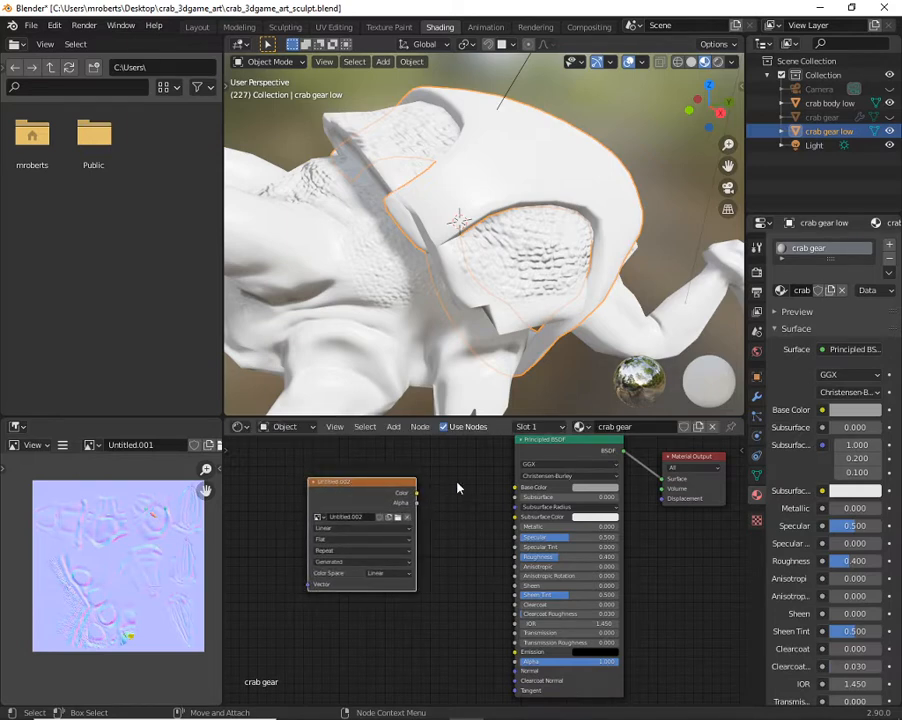
{"action": "left_click", "coordinate": [541, 455]}
{"action": "left_click", "coordinate": [677, 459]}
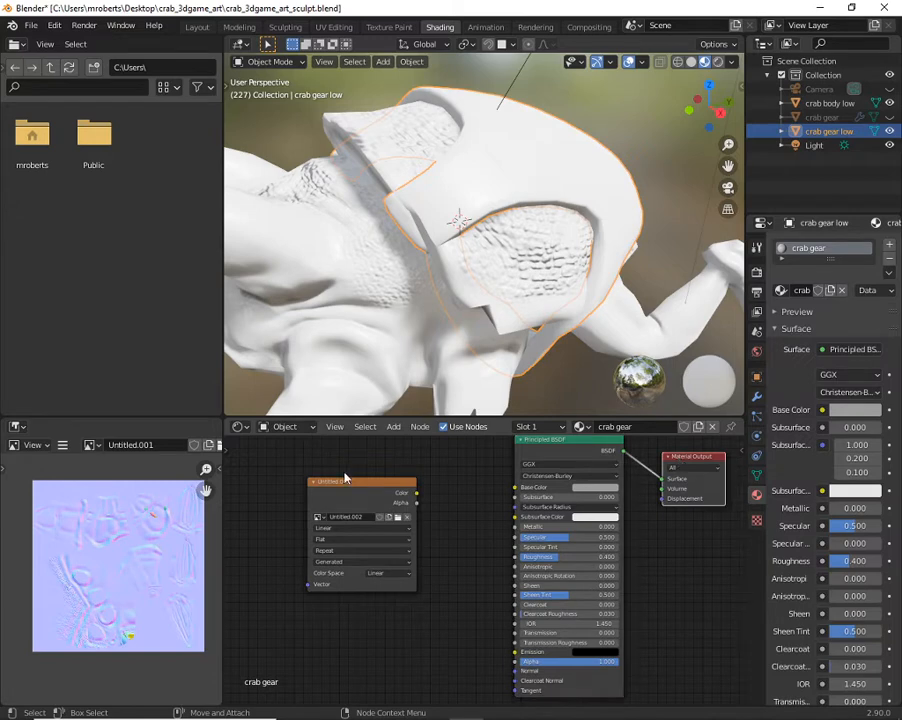
{"action": "mouse_move", "coordinate": [374, 483]}
{"action": "left_mouse_down"}
{"action": "mouse_move", "coordinate": [384, 482]}
{"action": "mouse_move", "coordinate": [374, 485]}
{"action": "left_mouse_up"}
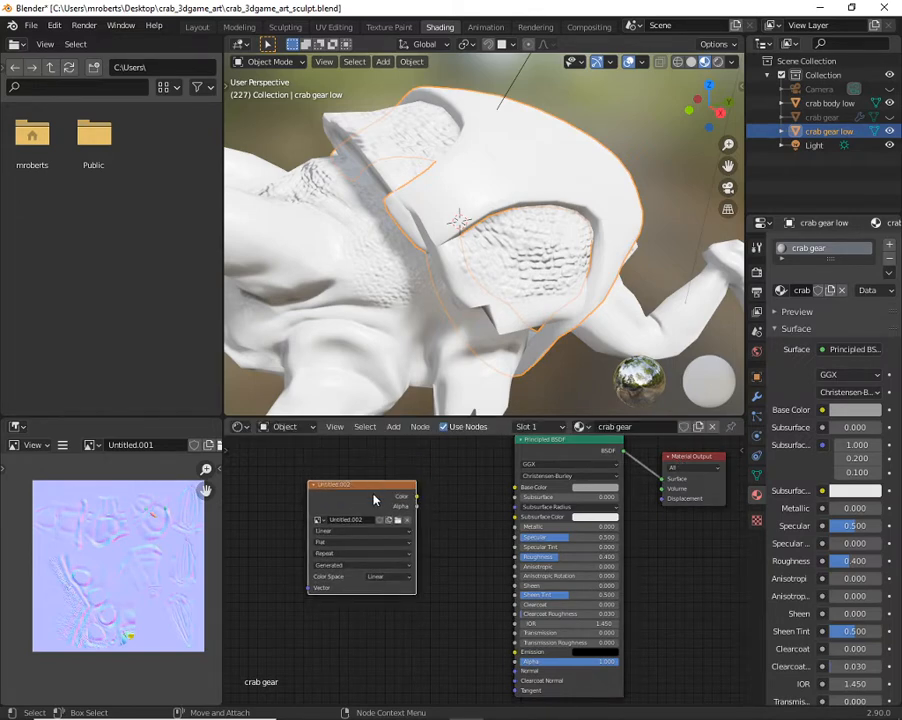
- Show the high-poly crab gear, hide crab body low, and select crab gear together with crab gear low as the active object
{"action": "left_click", "coordinate": [889, 117]}
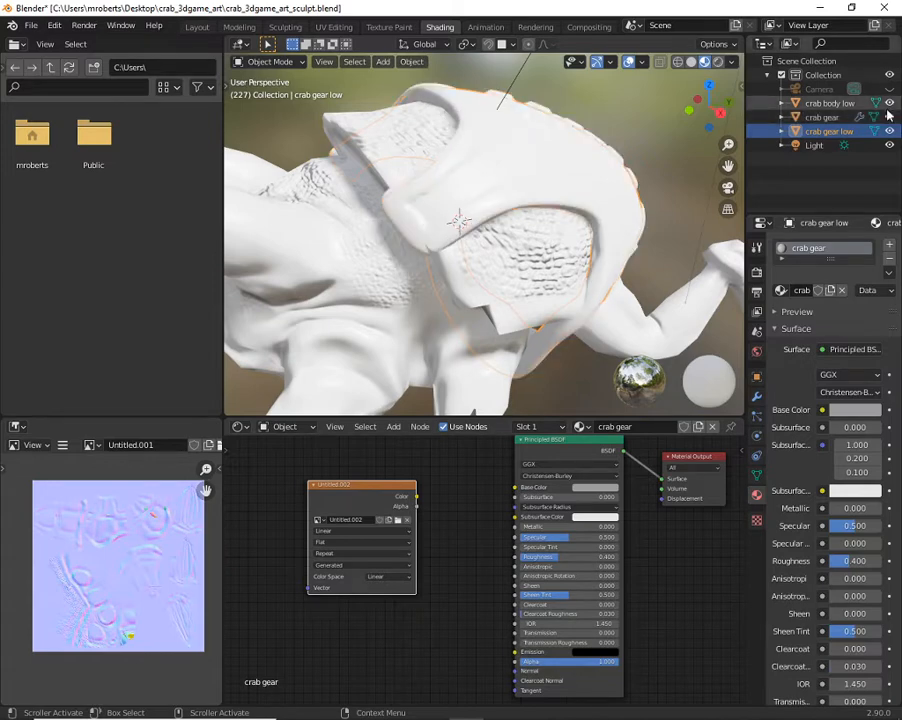
{"action": "left_click", "coordinate": [836, 118], "text": "shift"}
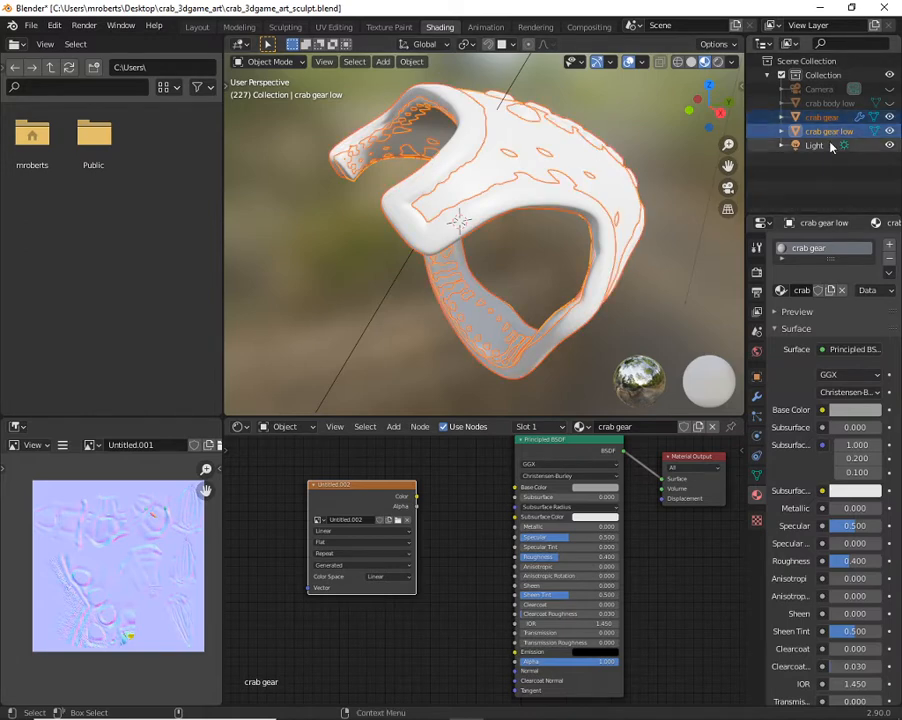
{"action": "left_click", "coordinate": [836, 118], "text": "shift"}
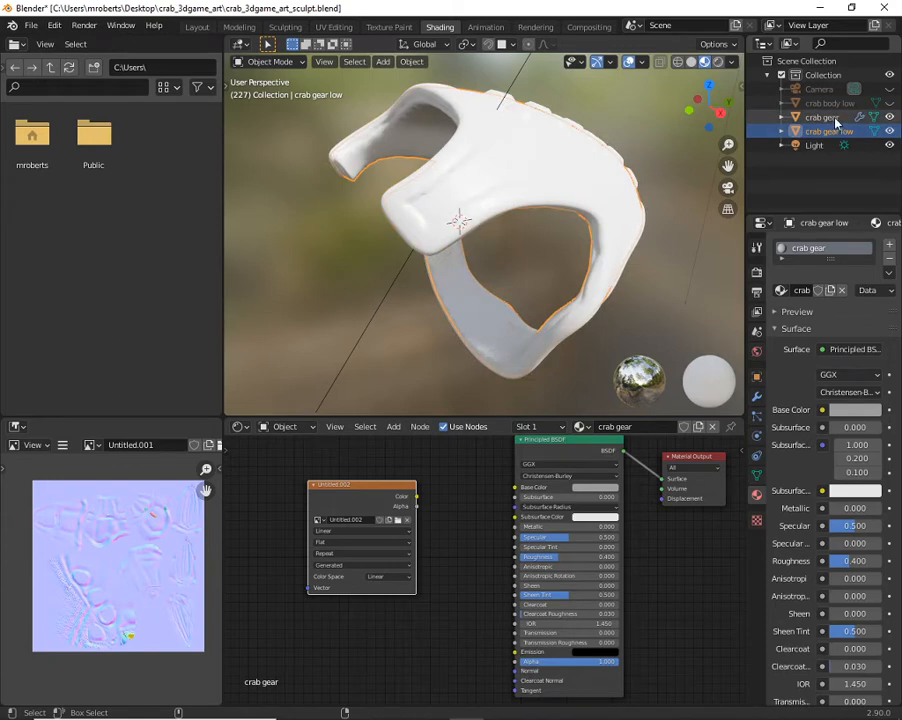
{"action": "left_click", "coordinate": [836, 118], "text": "shift"}
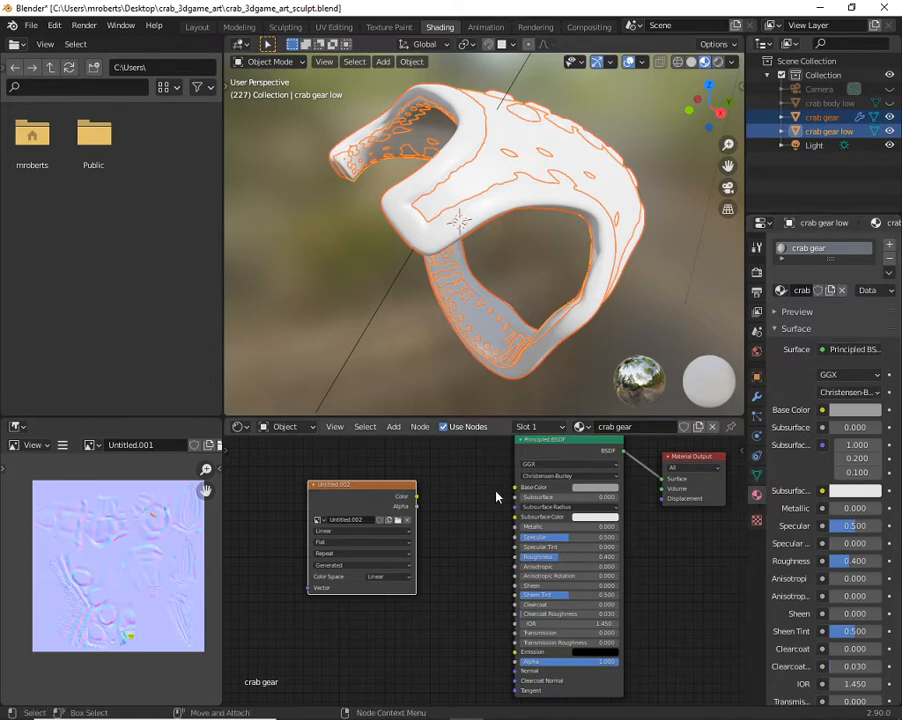
- In the render properties, briefly switch to Eevee, set the render engine back to Cycles, and bring the Bake settings into view
{"action": "left_click", "coordinate": [757, 396]}
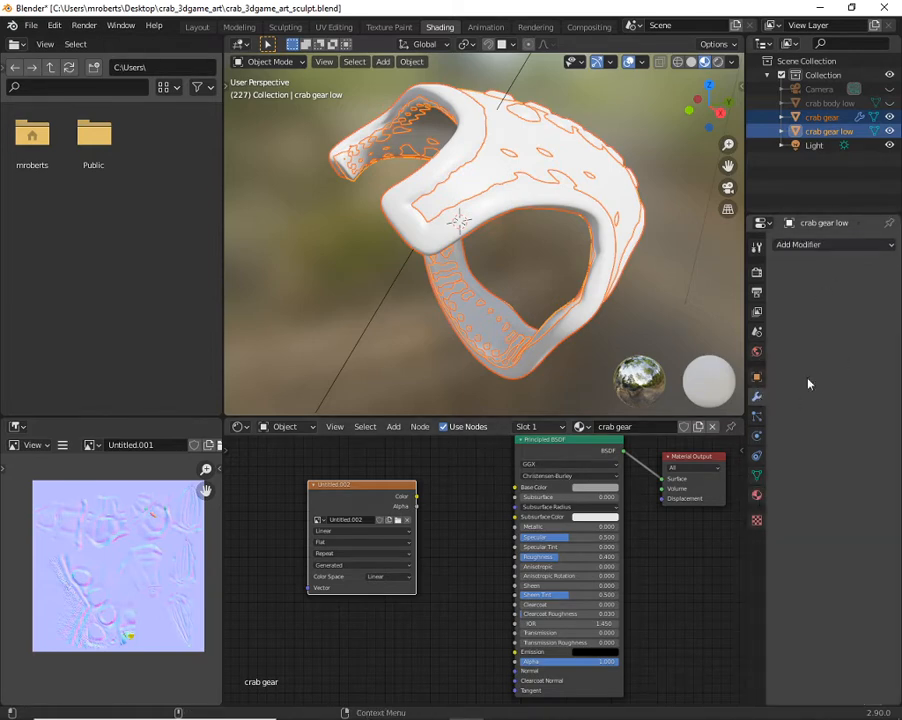
{"action": "left_click", "coordinate": [757, 272]}
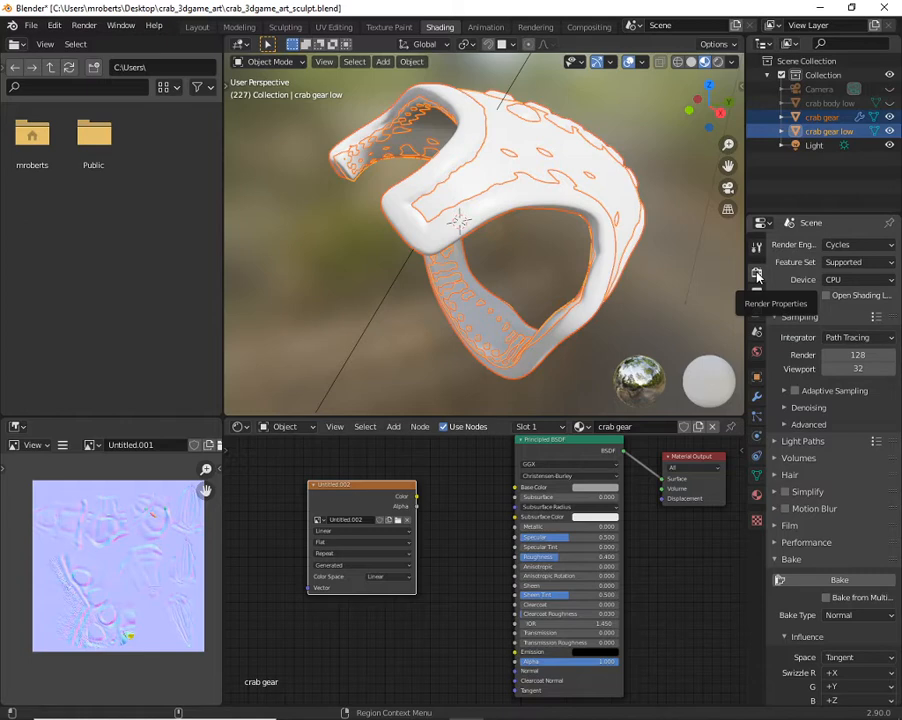
{"action": "left_click", "coordinate": [858, 245]}
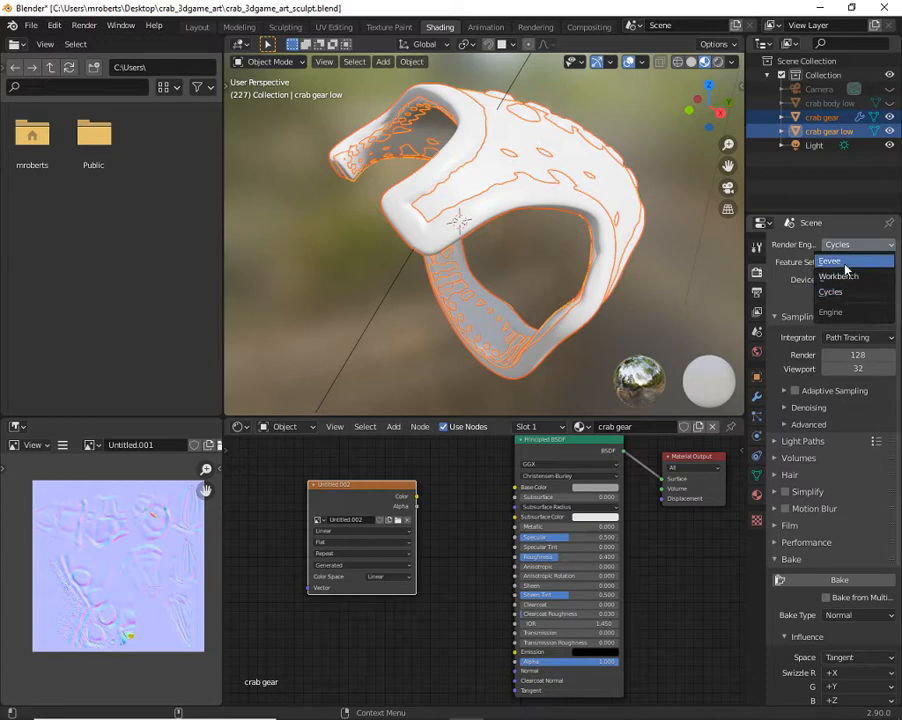
{"action": "left_click", "coordinate": [845, 262]}
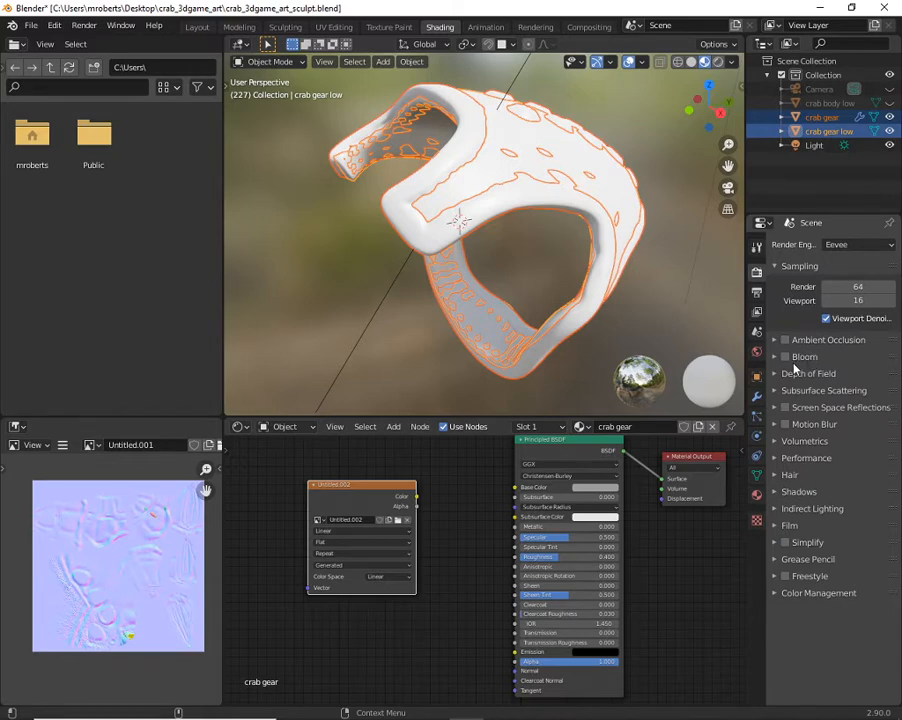
{"action": "left_click", "coordinate": [838, 246]}
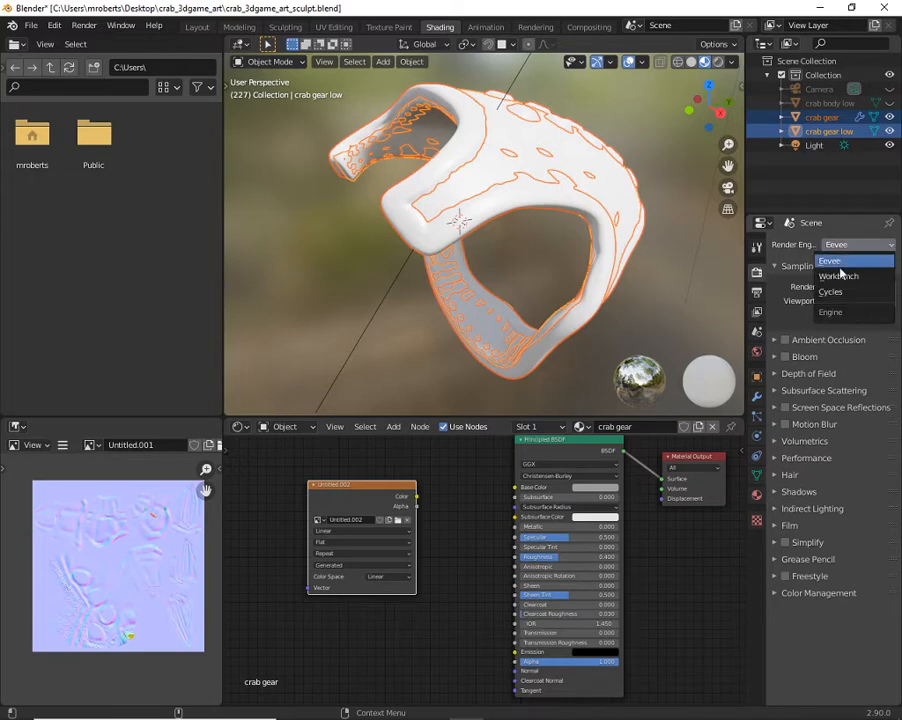
{"action": "left_click", "coordinate": [835, 292]}
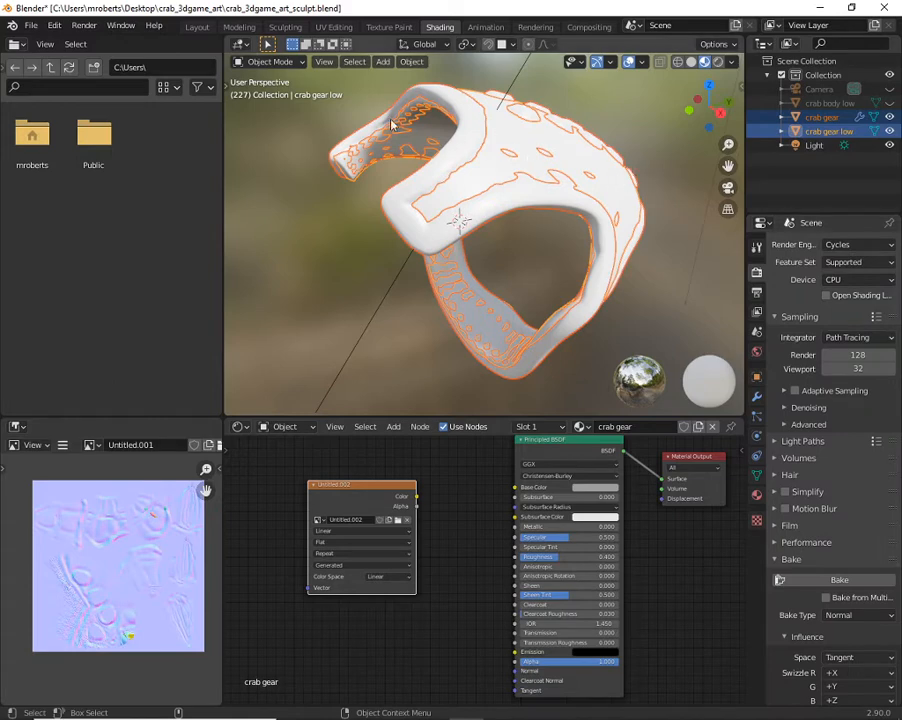
{"action": "left_click", "coordinate": [852, 246]}
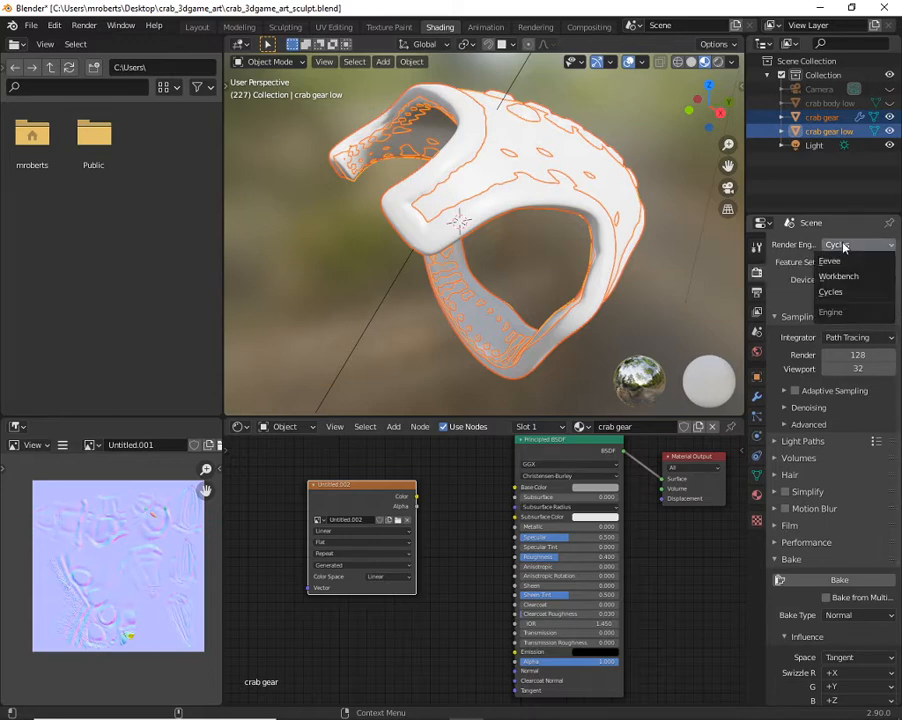
{"action": "left_click", "coordinate": [832, 291]}
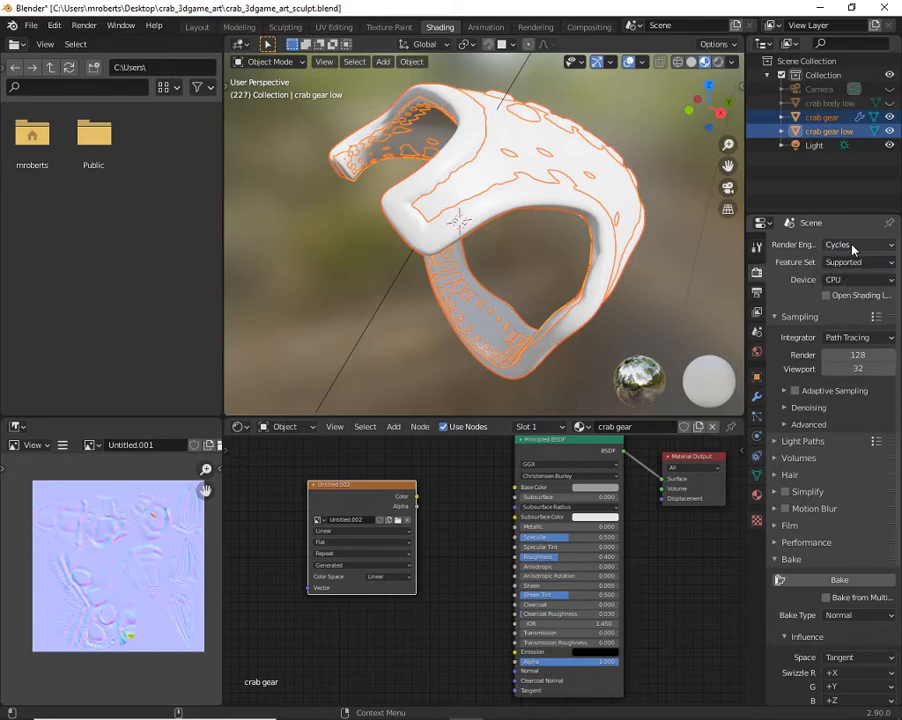
{"action": "scroll", "coordinate": [810, 462], "scroll_direction": "down", "scroll_amount": 5}
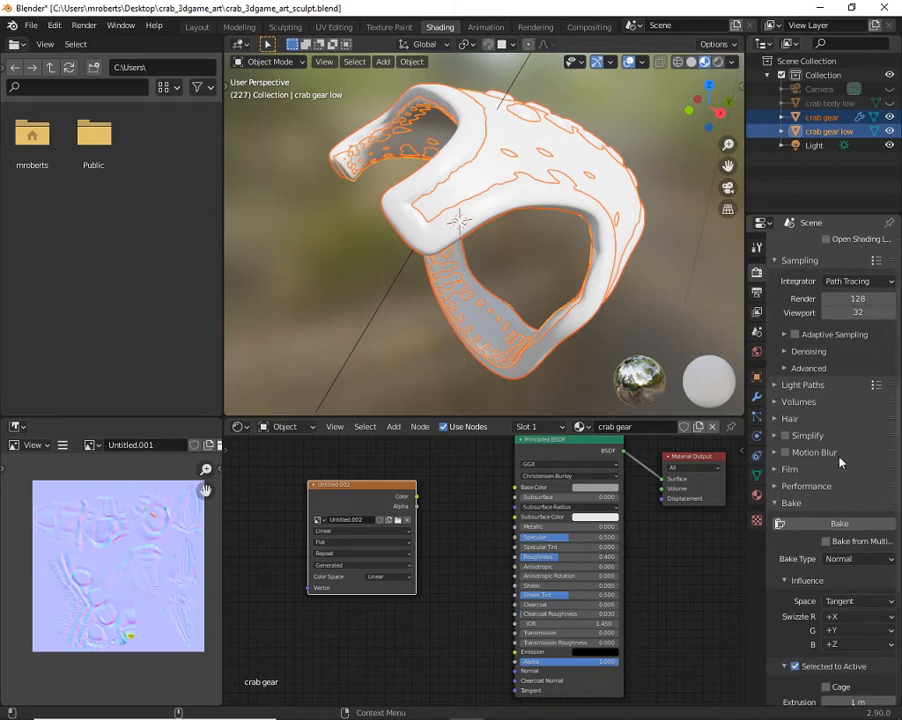
- Set the bake type to Normal with Tangent space and review the Selected to Active settings
{"action": "scroll", "coordinate": [795, 400], "scroll_direction": "up", "scroll_amount": 5}
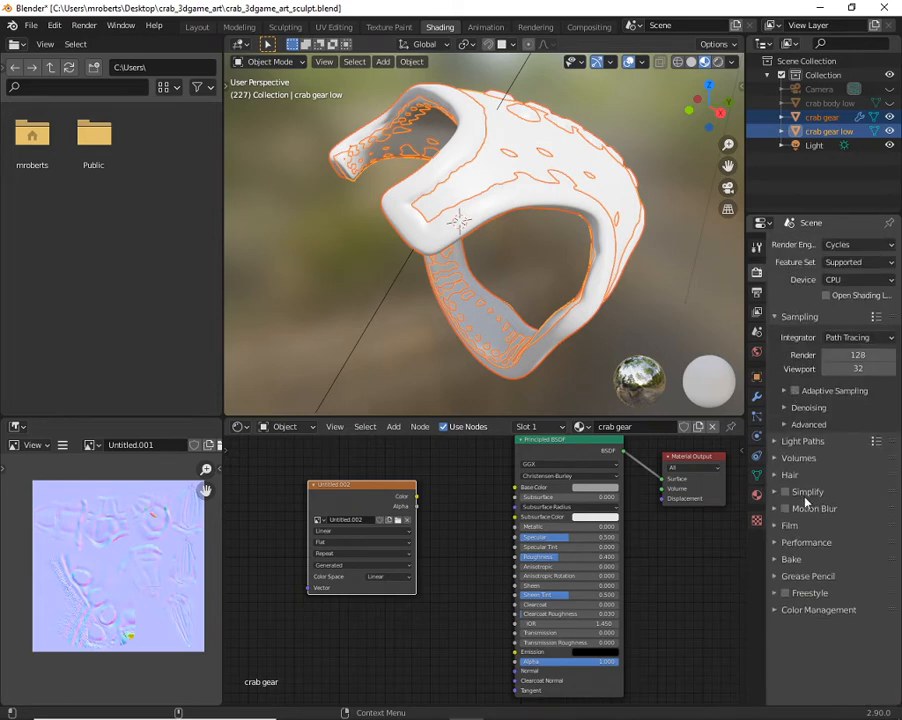
{"action": "left_click", "coordinate": [792, 559]}
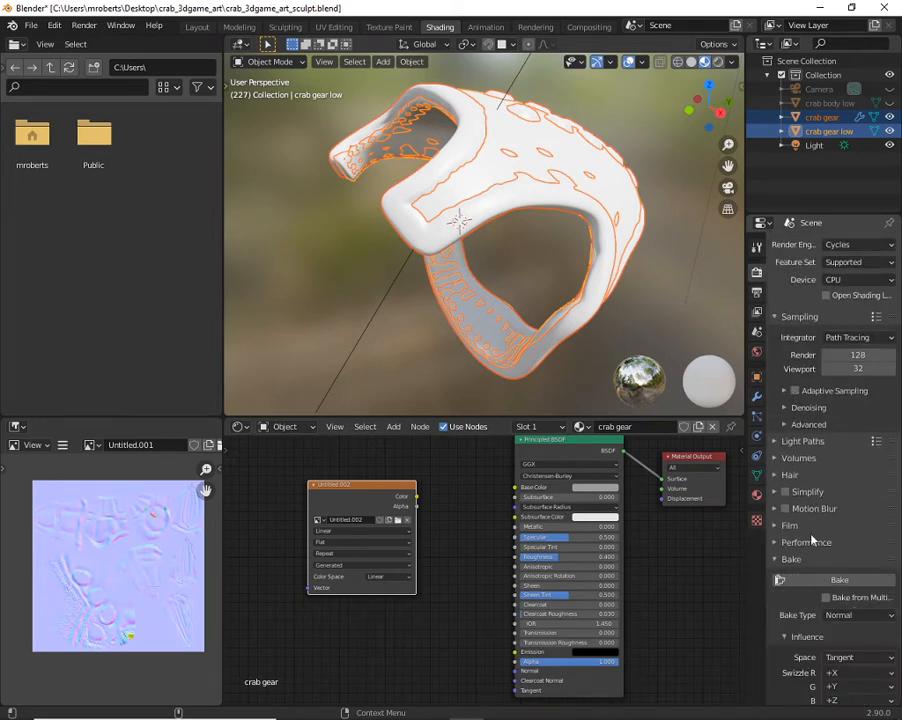
{"action": "scroll", "coordinate": [829, 457], "scroll_direction": "down", "scroll_amount": 3}
{"action": "scroll", "coordinate": [836, 497], "scroll_direction": "down", "scroll_amount": 2}
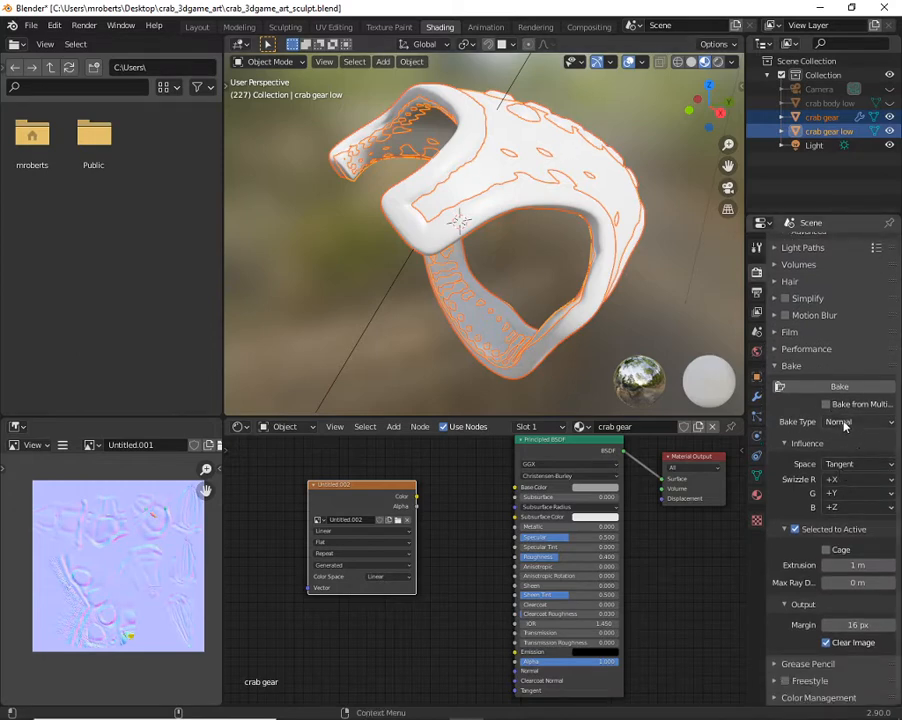
{"action": "left_click", "coordinate": [848, 422]}
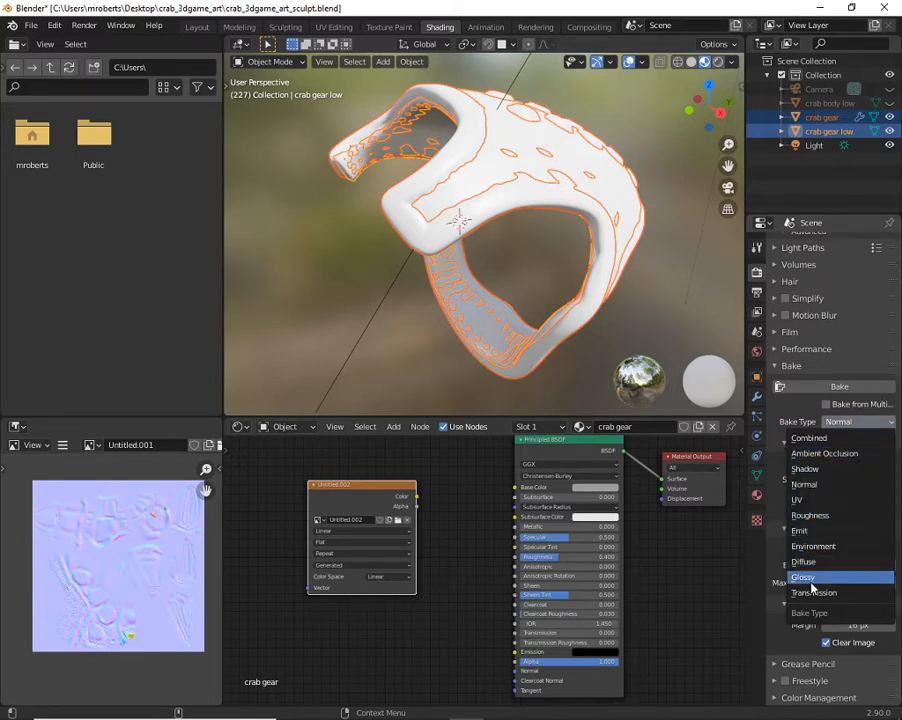
{"action": "left_click", "coordinate": [811, 488]}
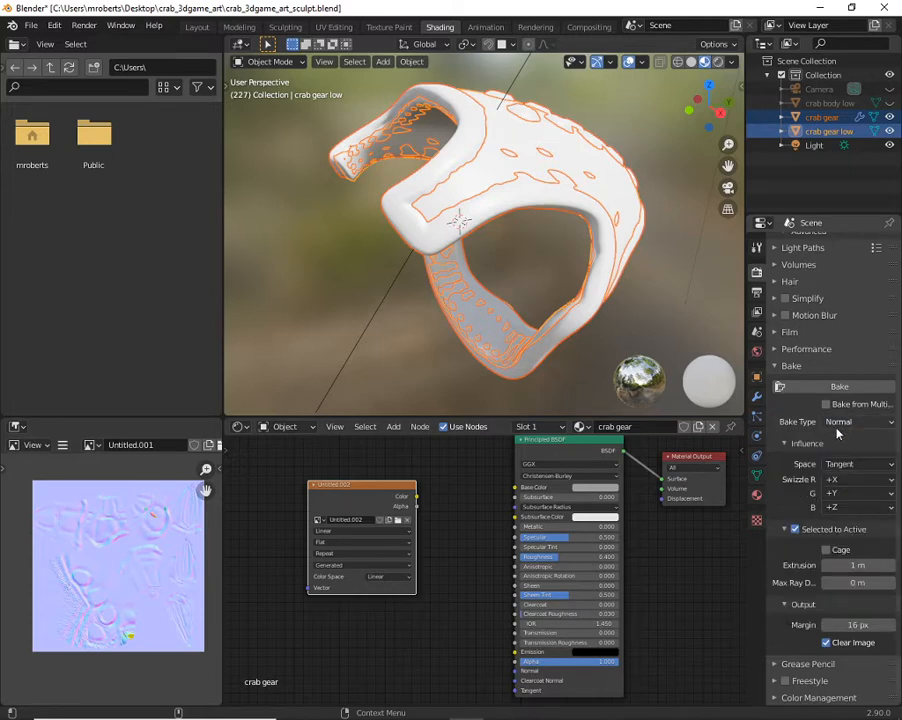
{"action": "left_click", "coordinate": [845, 463]}
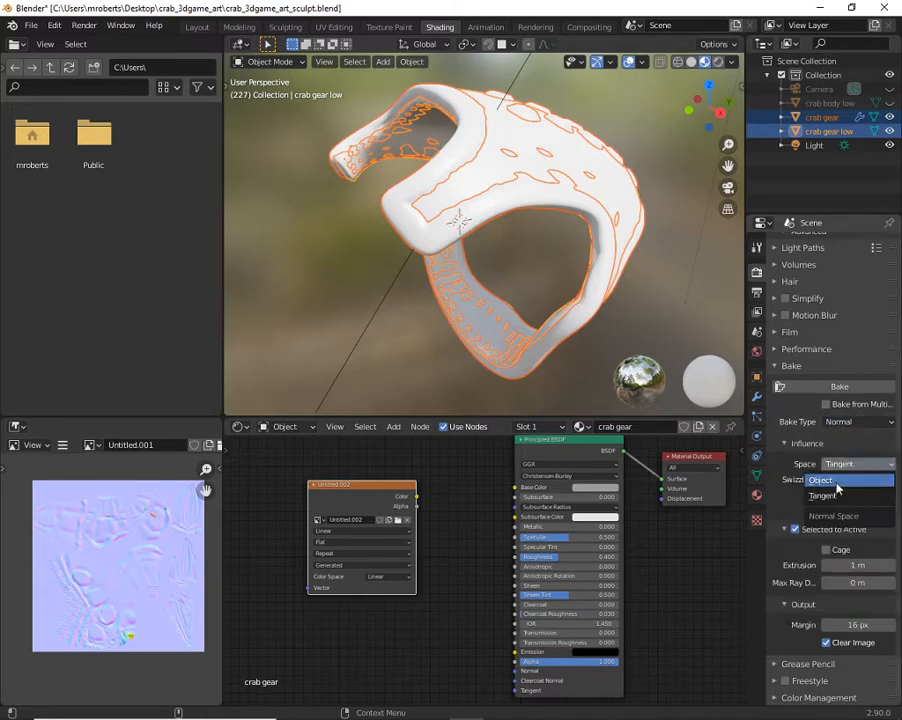
{"action": "left_click", "coordinate": [845, 490]}
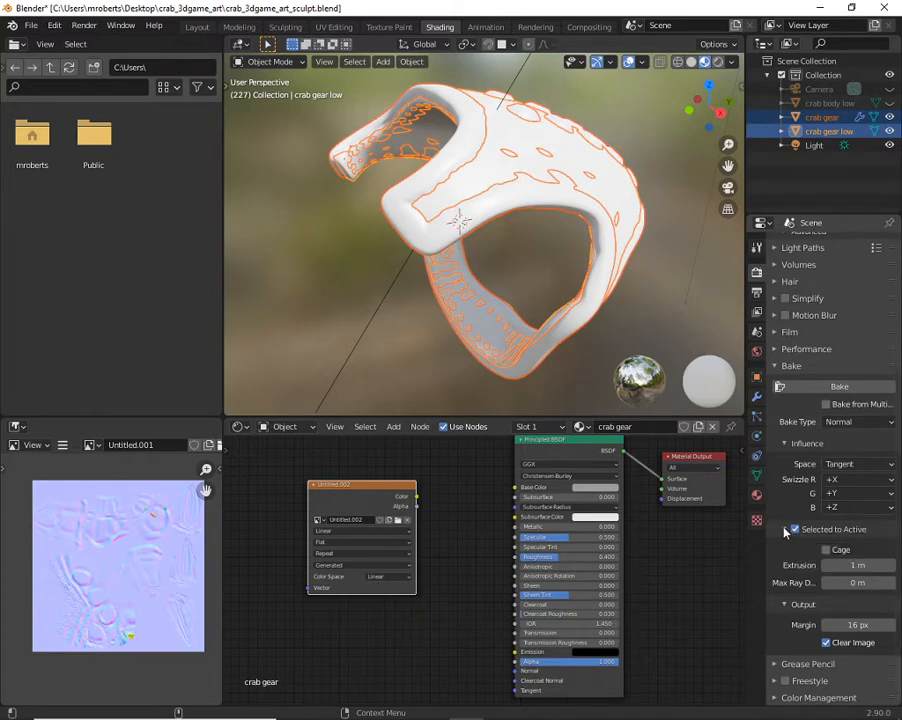
{"action": "left_click", "coordinate": [785, 530]}
{"action": "left_click", "coordinate": [785, 588]}
{"action": "scroll", "coordinate": [800, 575], "scroll_direction": "down", "scroll_amount": 2}
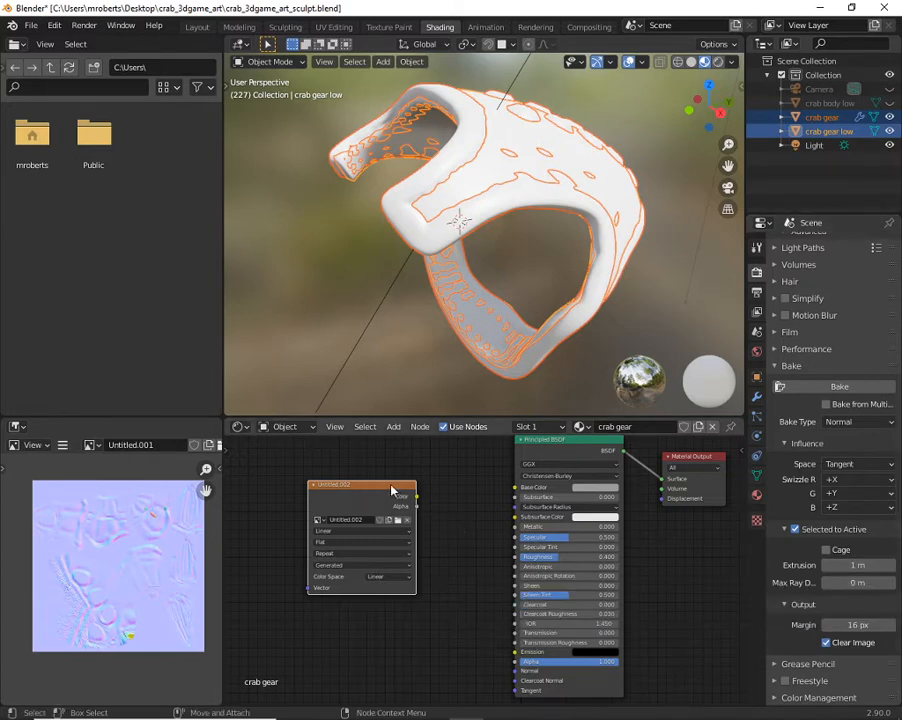
- Bake the high-poly crab gear's normals onto crab gear low and inspect the baked map in the image editor
{"action": "left_click", "coordinate": [841, 388]}
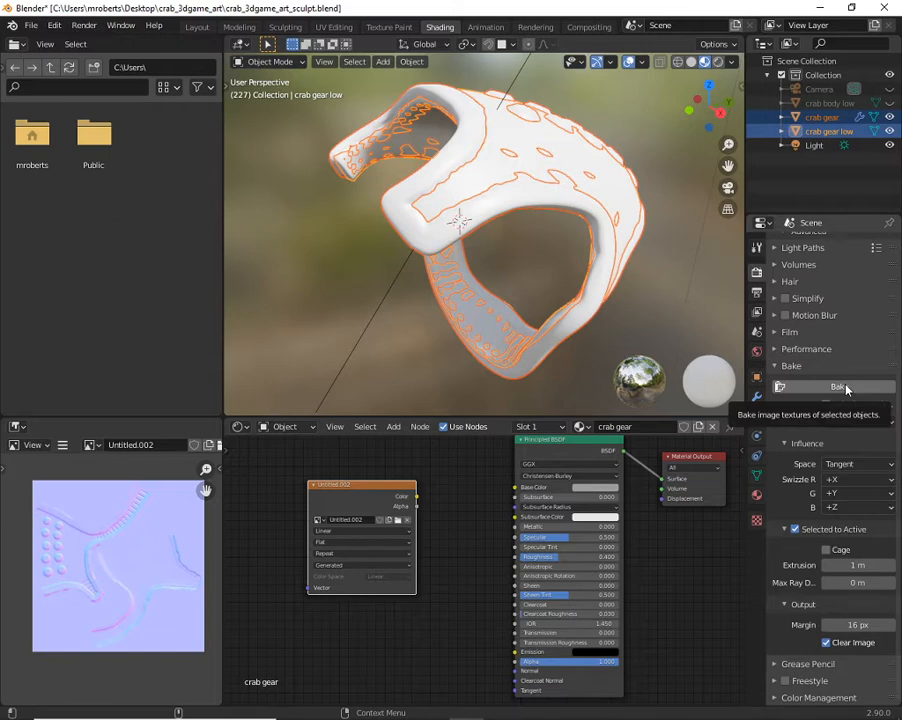
{"action": "left_click", "coordinate": [845, 388]}
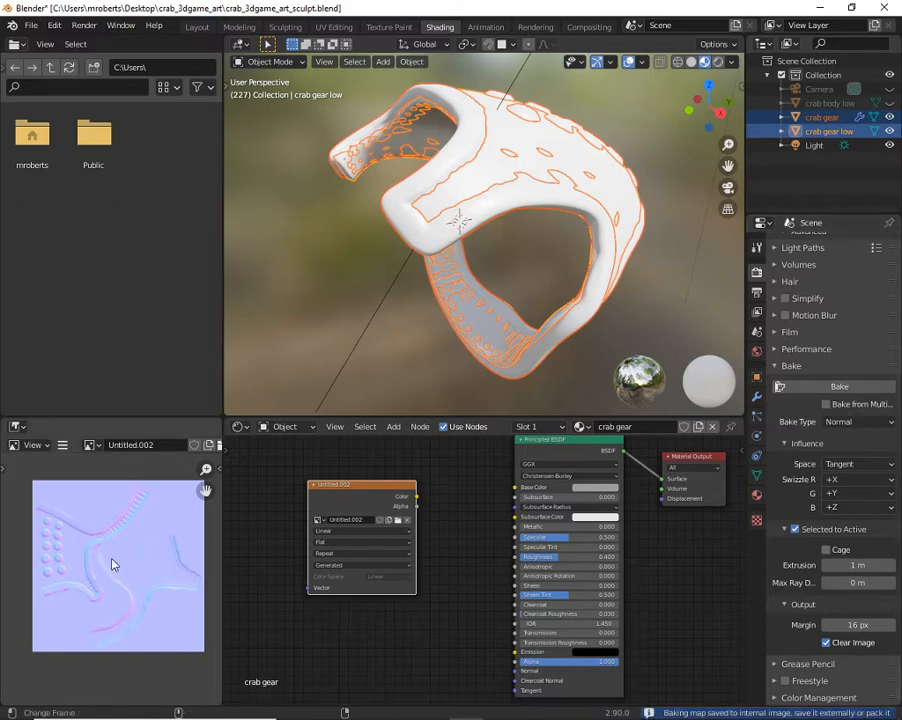
{"action": "scroll", "coordinate": [151, 560], "scroll_direction": "up", "scroll_amount": 4}
{"action": "middle_click_drag", "start_coordinate": [87, 584], "coordinate": [133, 596]}
{"action": "middle_click_drag", "start_coordinate": [121, 534], "coordinate": [13, 535]}
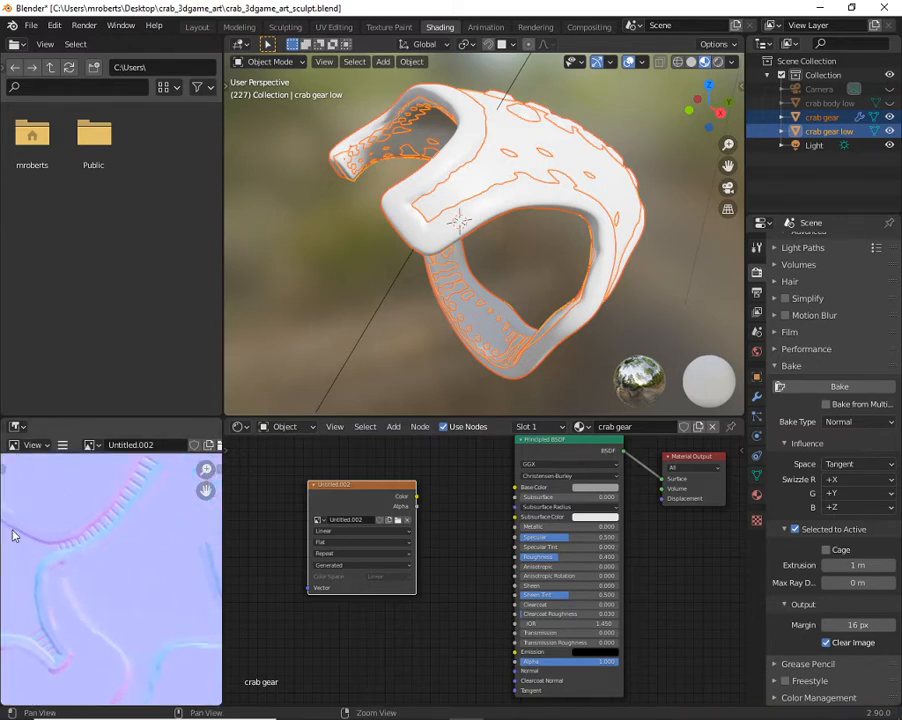
{"action": "middle_click_drag", "start_coordinate": [95, 529], "coordinate": [72, 568]}
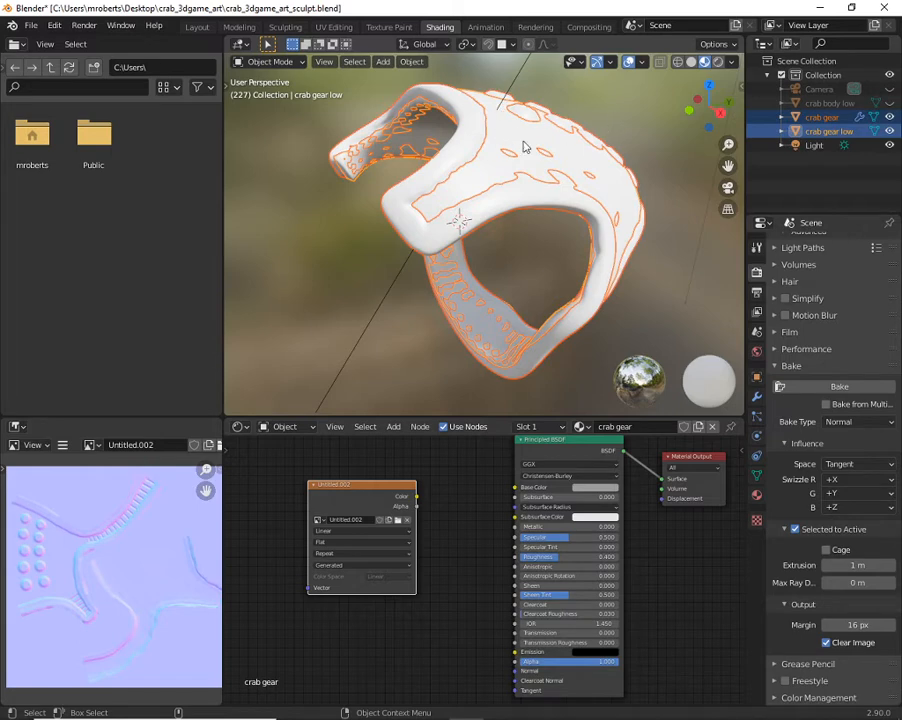
- Save the baked image to the Desktop as crab_gear_normal.png in PNG format
{"action": "left_click", "coordinate": [62, 448]}
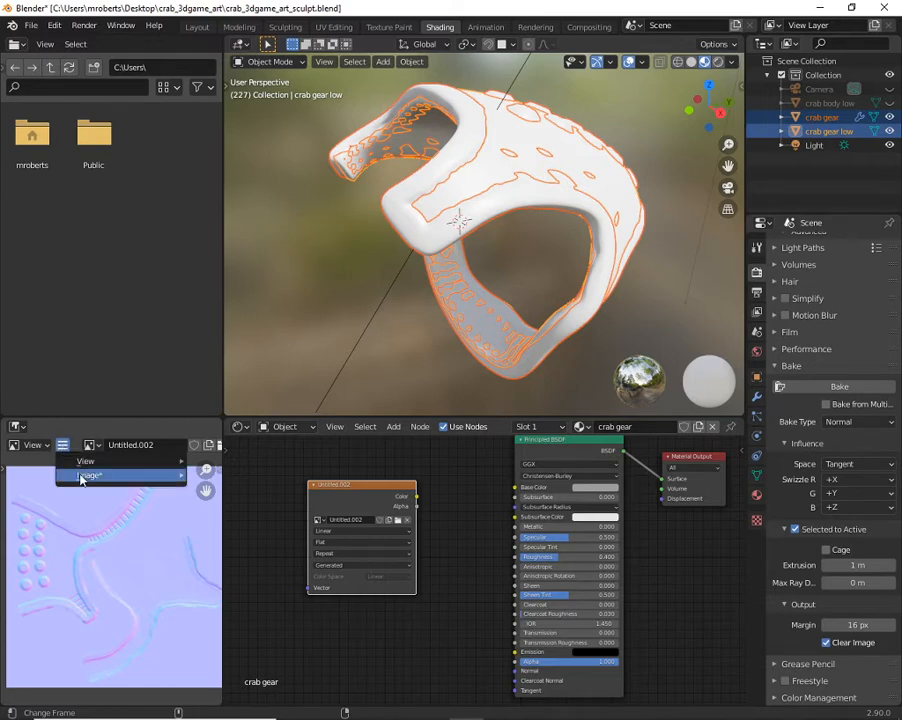
{"action": "mouse_move", "coordinate": [97, 483]}
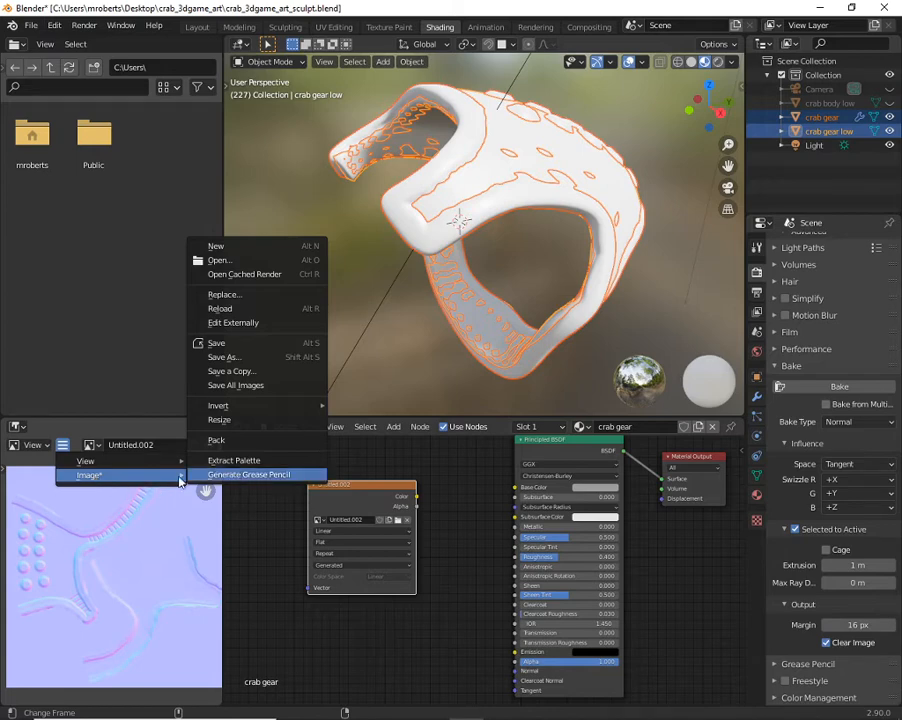
{"action": "left_click", "coordinate": [241, 353]}
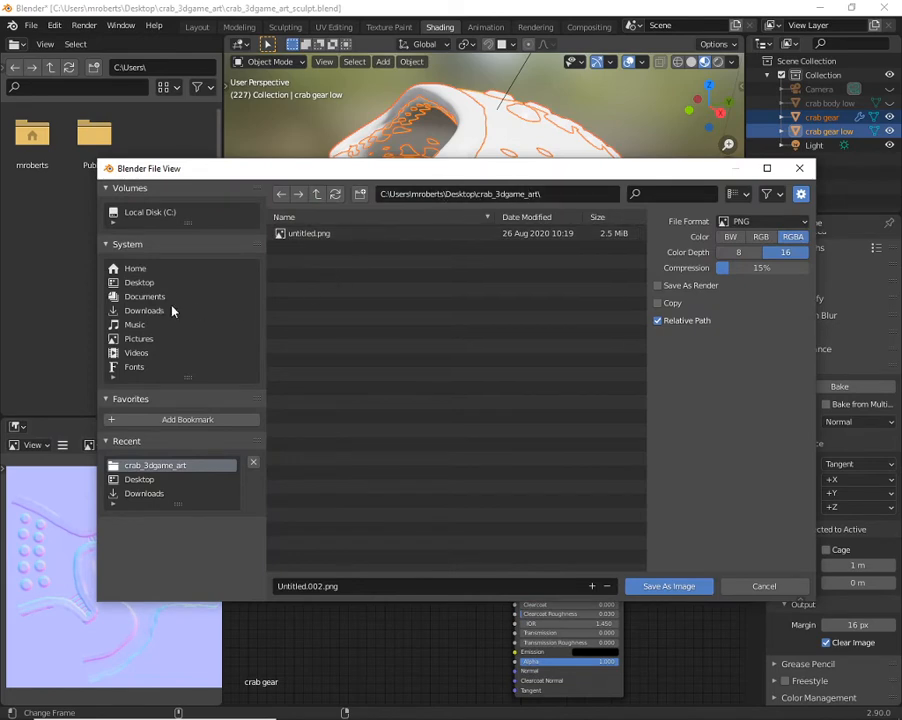
{"action": "left_click", "coordinate": [140, 284]}
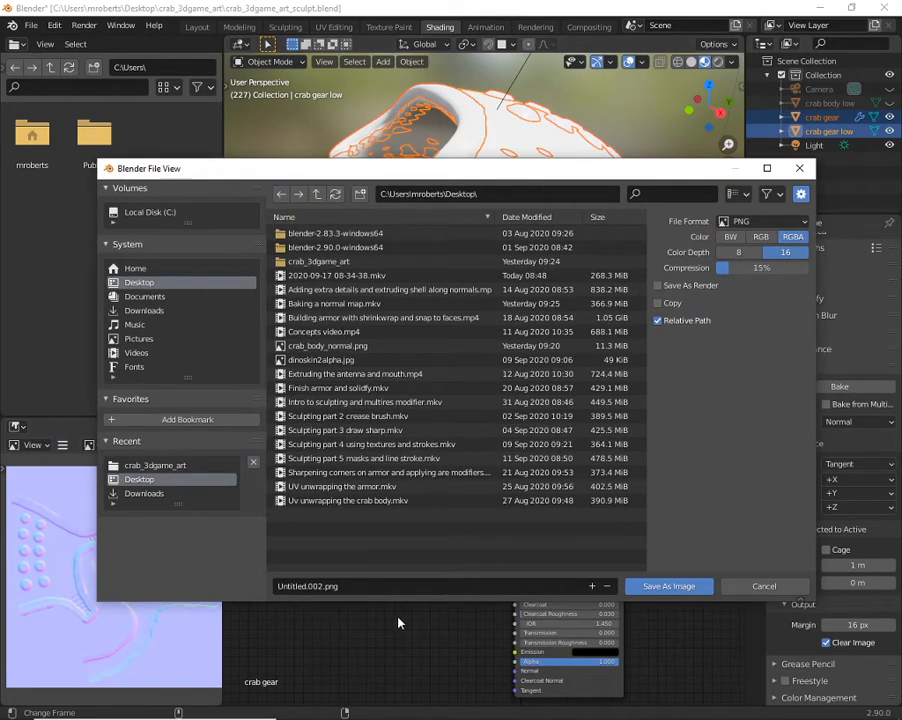
{"action": "left_click", "coordinate": [290, 586]}
{"action": "key", "text": "Home"}
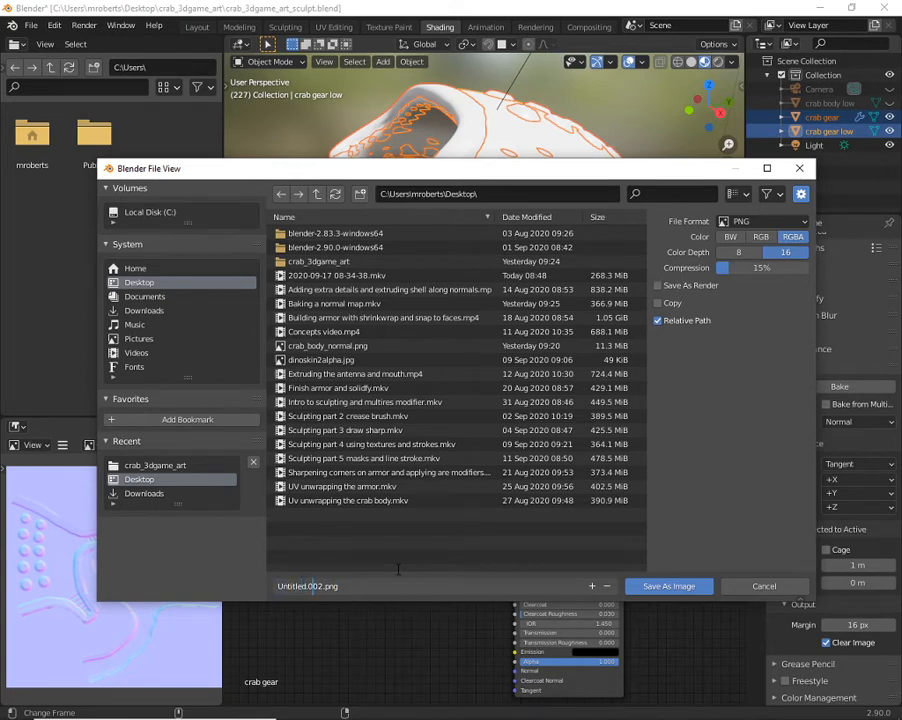
{"action": "key", "text": "BackSpace"}
{"action": "key", "text": "BackSpace"}
{"action": "key", "text": "BackSpace"}
{"action": "key", "text": "BackSpace"}
{"action": "key", "text": "BackSpace"}
{"action": "key", "text": "BackSpace"}
{"action": "key", "text": "BackSpace"}
{"action": "key", "text": "BackSpace"}
{"action": "key", "text": "BackSpace"}
{"action": "key", "text": "BackSpace"}
{"action": "key", "text": "BackSpace"}
{"action": "key", "text": "BackSpace"}
{"action": "type", "text": "crab_gear_normal"}
{"action": "left_click", "coordinate": [678, 587]}
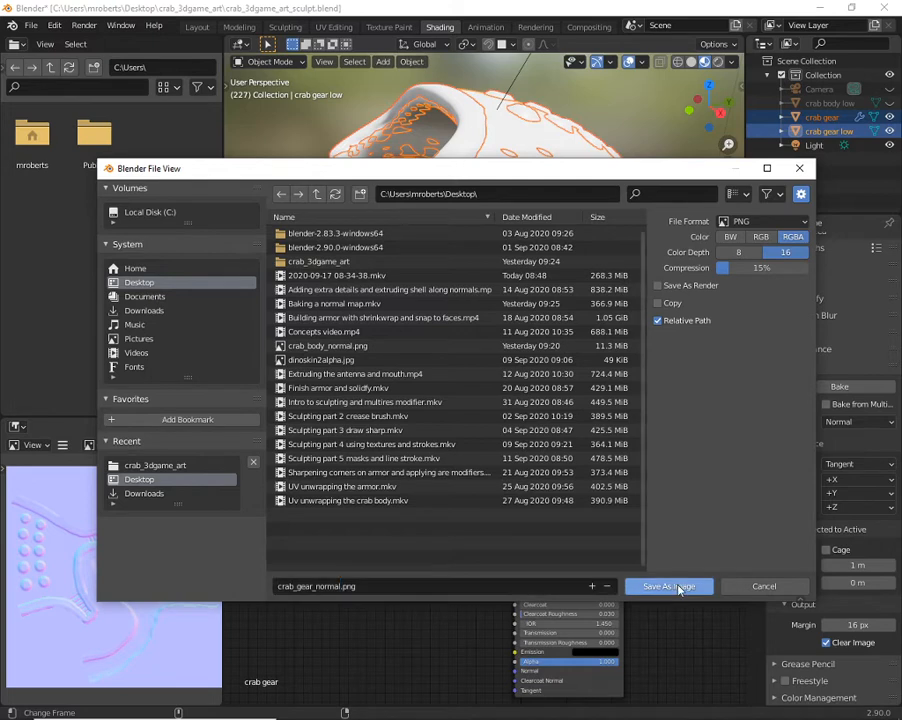
{"action": "left_click", "coordinate": [678, 587]}
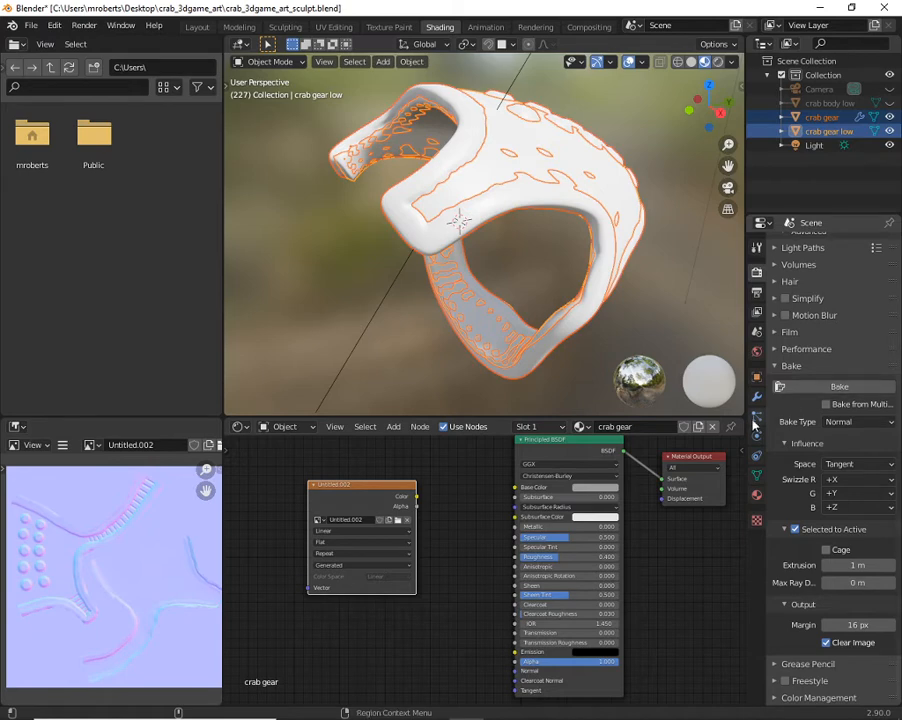
- Hide the high-poly crab gear and select crab gear low
{"action": "left_click", "coordinate": [889, 118]}
{"action": "left_click", "coordinate": [836, 133]}
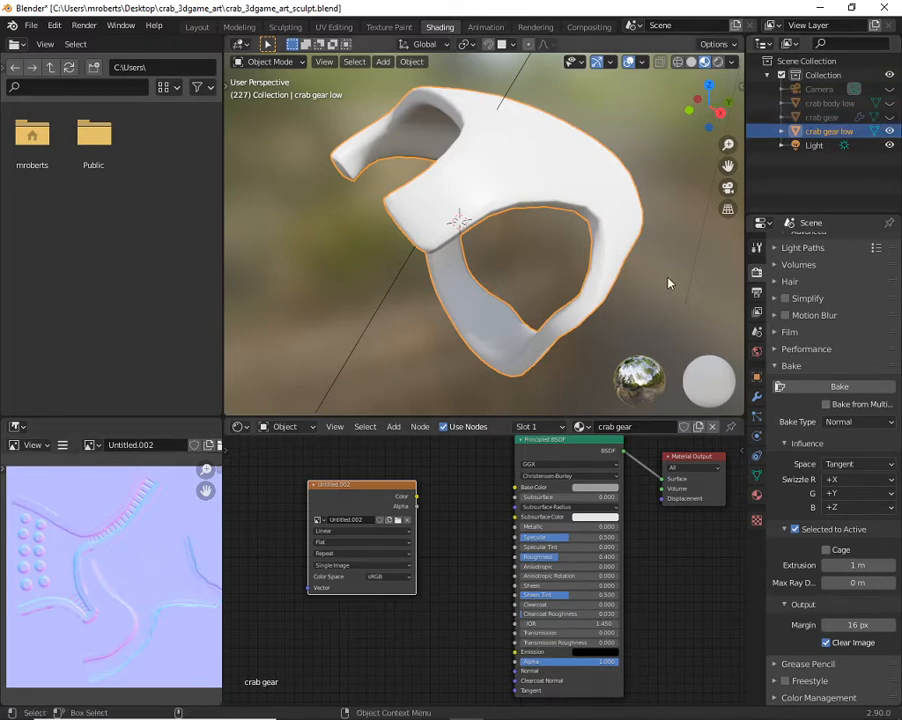
- Open crab_gear_normal.png from the Desktop in the existing Image Texture node
{"action": "left_click_drag", "start_coordinate": [371, 486], "coordinate": [391, 483]}
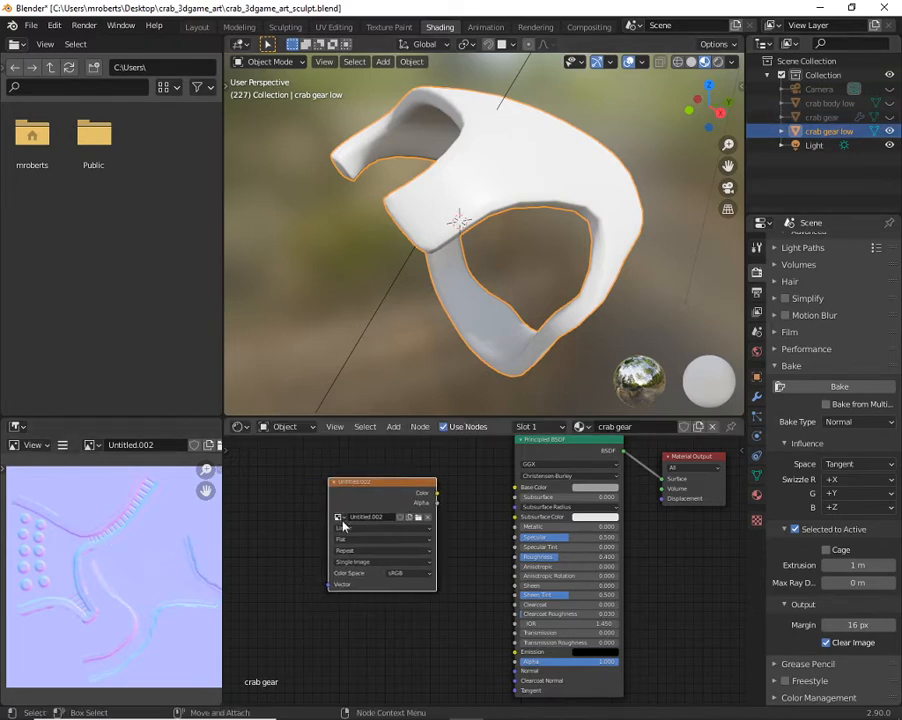
{"action": "left_click", "coordinate": [339, 517]}
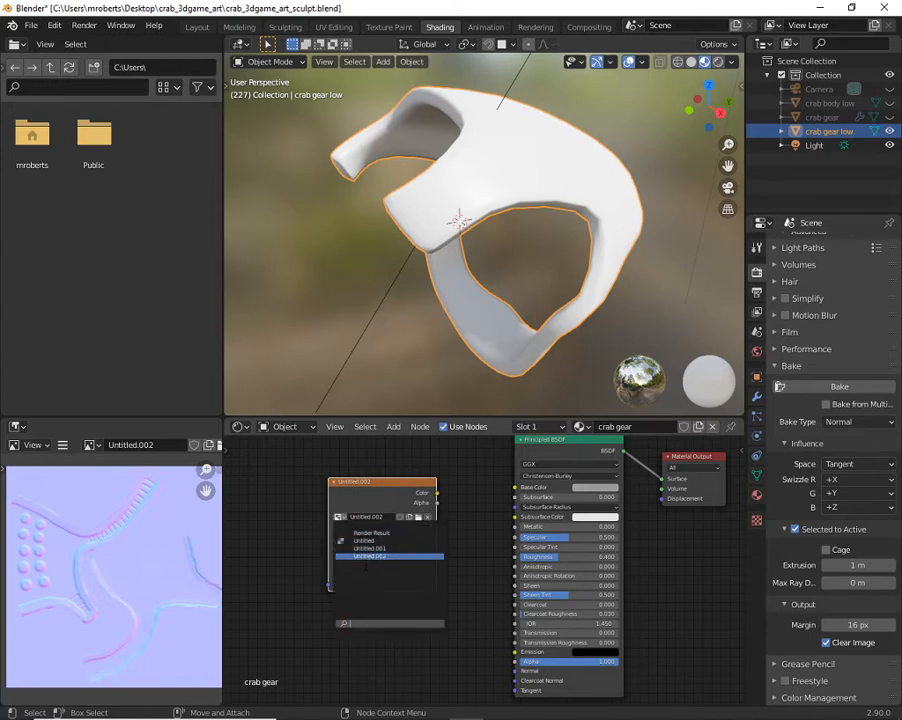
{"action": "left_click", "coordinate": [379, 482]}
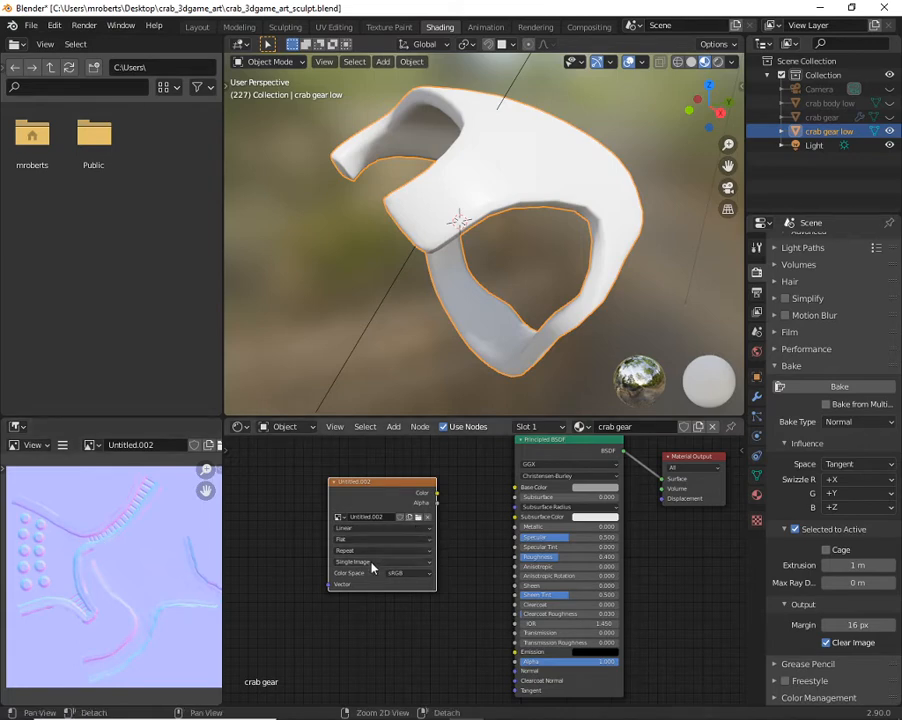
{"action": "right_click_drag", "start_coordinate": [388, 570], "coordinate": [475, 578], "text": "alt"}
{"action": "middle_click_drag", "start_coordinate": [475, 578], "coordinate": [486, 616], "text": "alt"}
{"action": "right_click_drag", "start_coordinate": [487, 596], "coordinate": [485, 580], "text": "alt"}
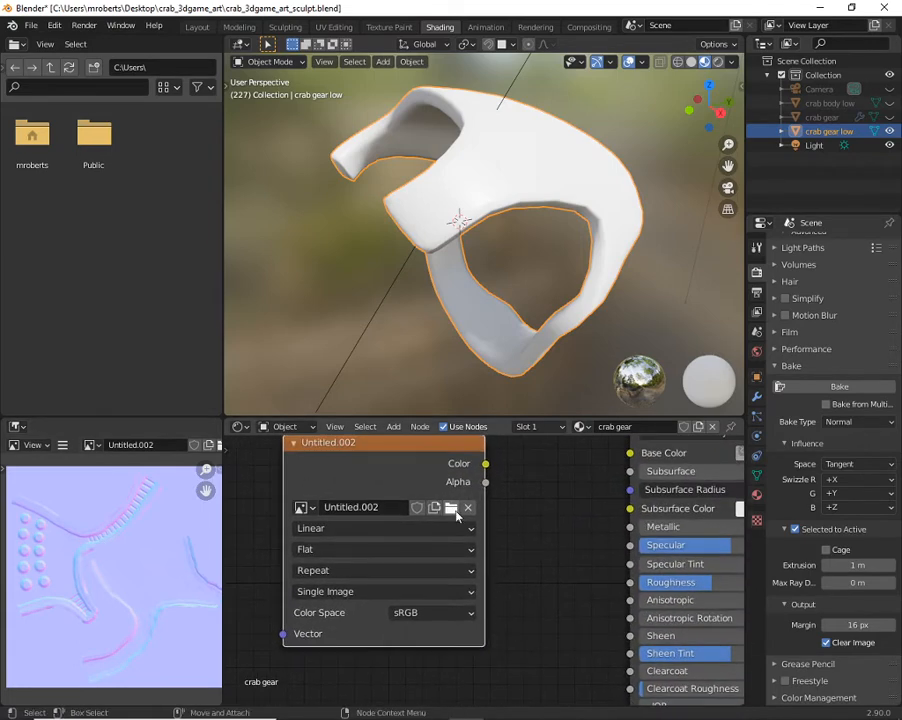
{"action": "left_click", "coordinate": [450, 508]}
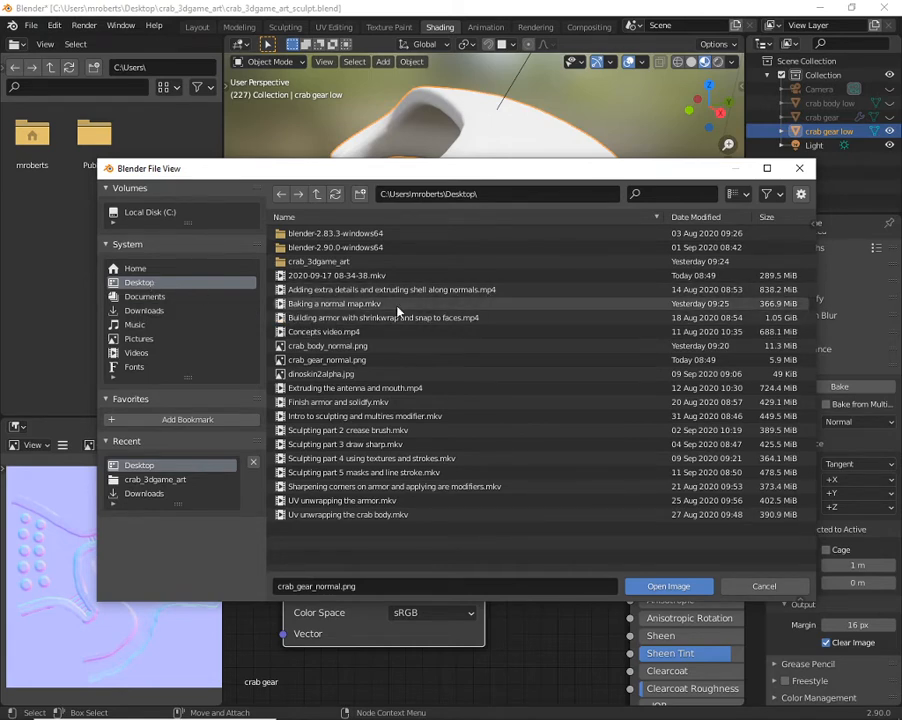
{"action": "left_click", "coordinate": [337, 362]}
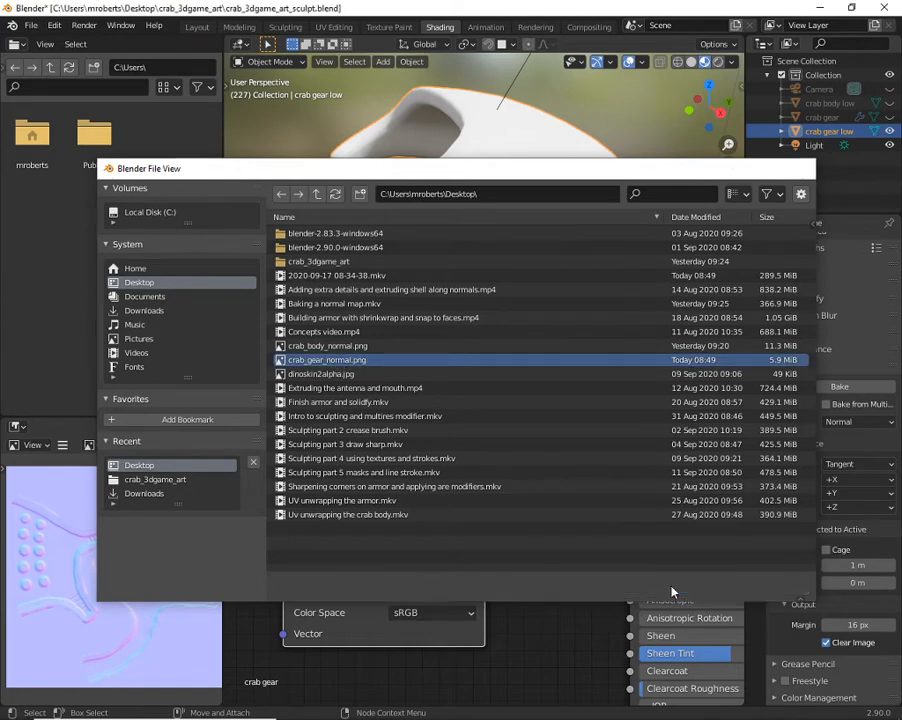
{"action": "left_click", "coordinate": [670, 587]}
- Assign the image Untitled.002 to the existing Image Texture node and reposition the node
{"action": "left_click_drag", "start_coordinate": [395, 445], "coordinate": [401, 470]}
{"action": "left_click", "coordinate": [316, 535]}
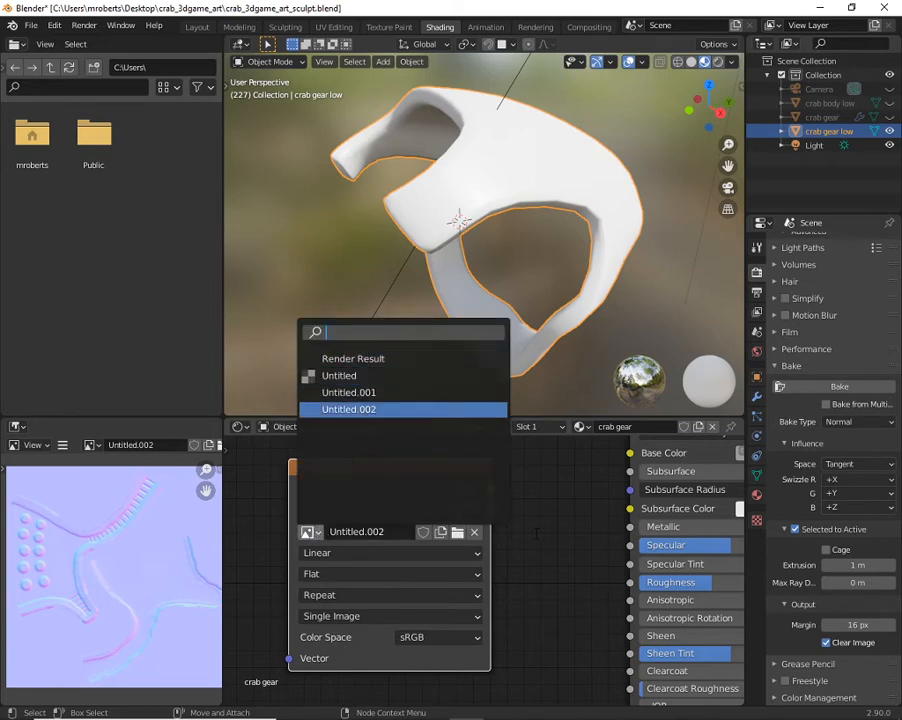
{"action": "left_click", "coordinate": [348, 409]}
{"action": "left_click_drag", "start_coordinate": [418, 466], "coordinate": [408, 483]}
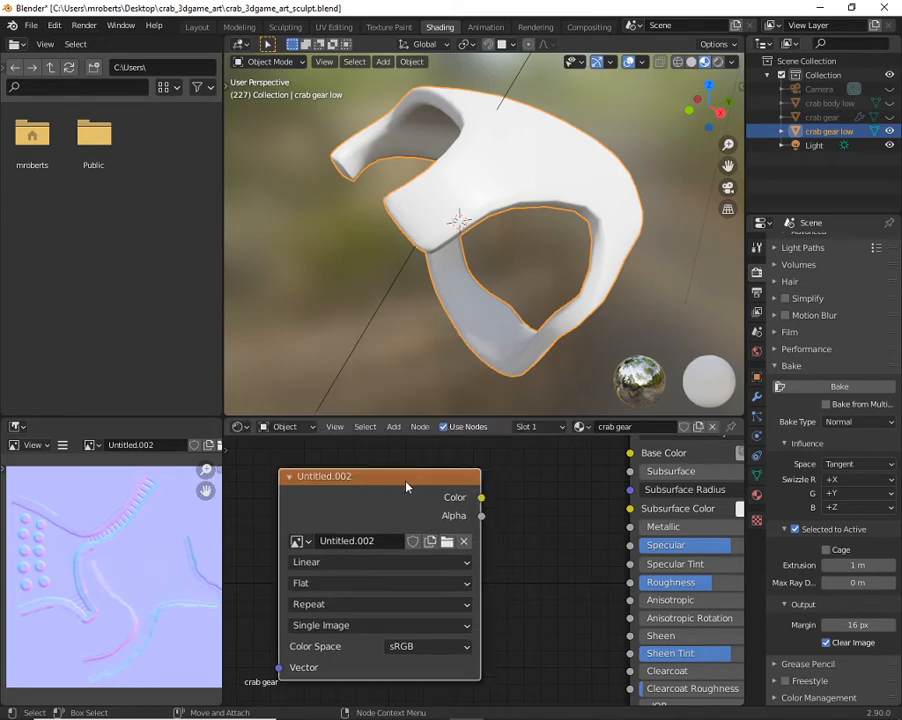
- Replace the existing Image Texture node with a new, empty one placed beside the Principled BSDF
{"action": "key", "text": "x"}
{"action": "left_click", "coordinate": [394, 426]}
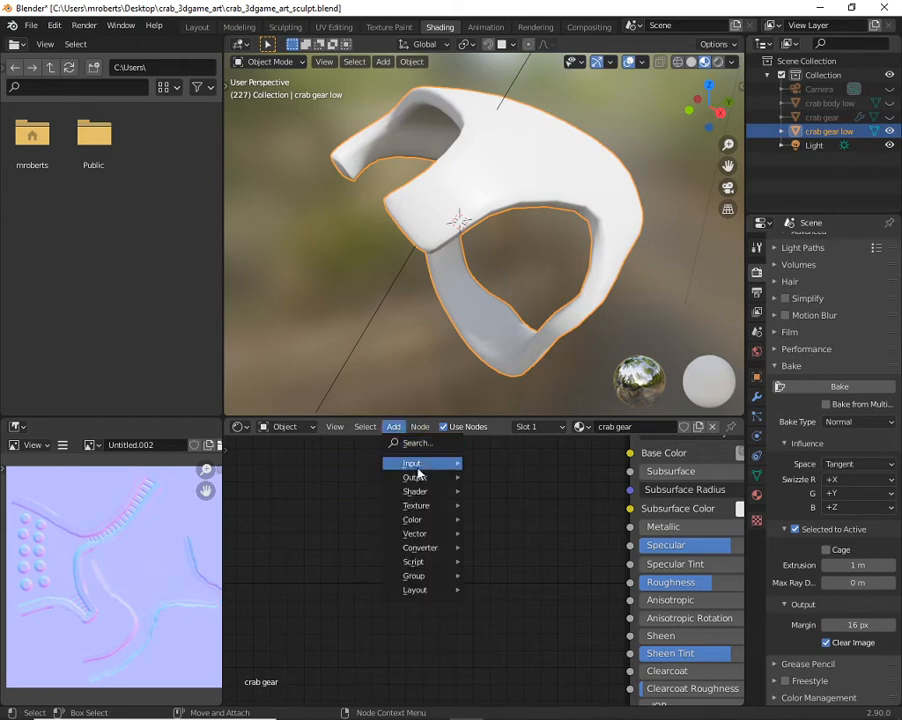
{"action": "mouse_move", "coordinate": [412, 505]}
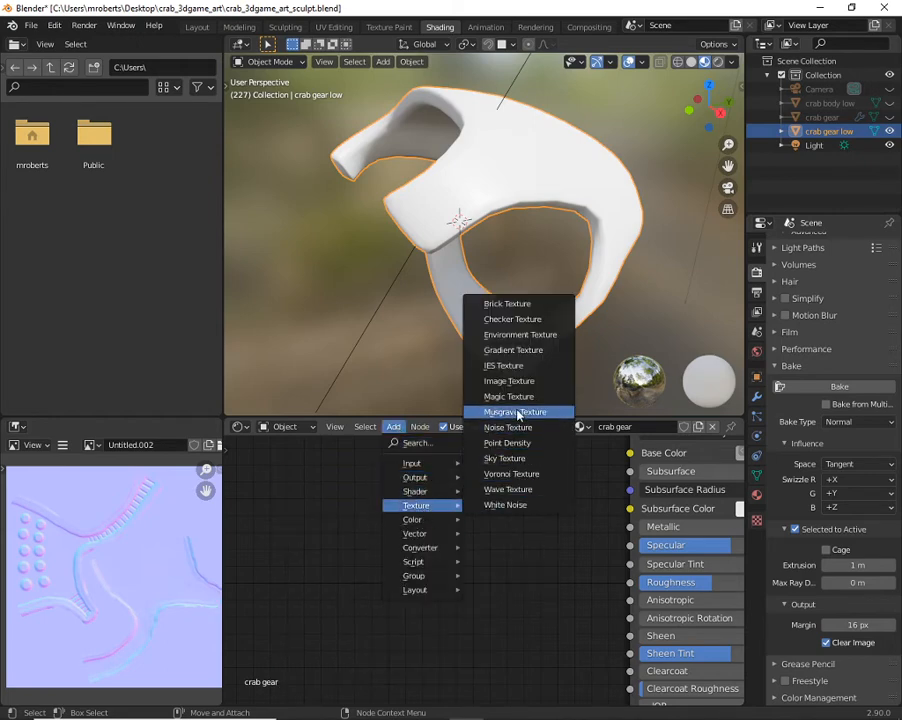
{"action": "left_click", "coordinate": [510, 381]}
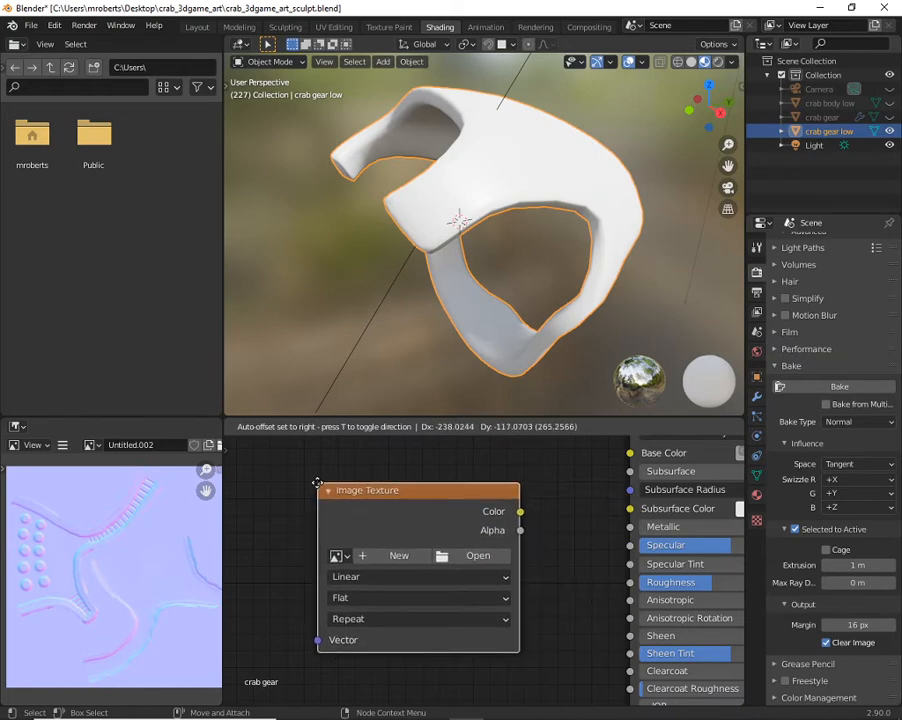
{"action": "left_click", "coordinate": [317, 483]}
- Load crab_gear_normal.png from the Desktop into the new Image Texture node
{"action": "left_click", "coordinate": [470, 556]}
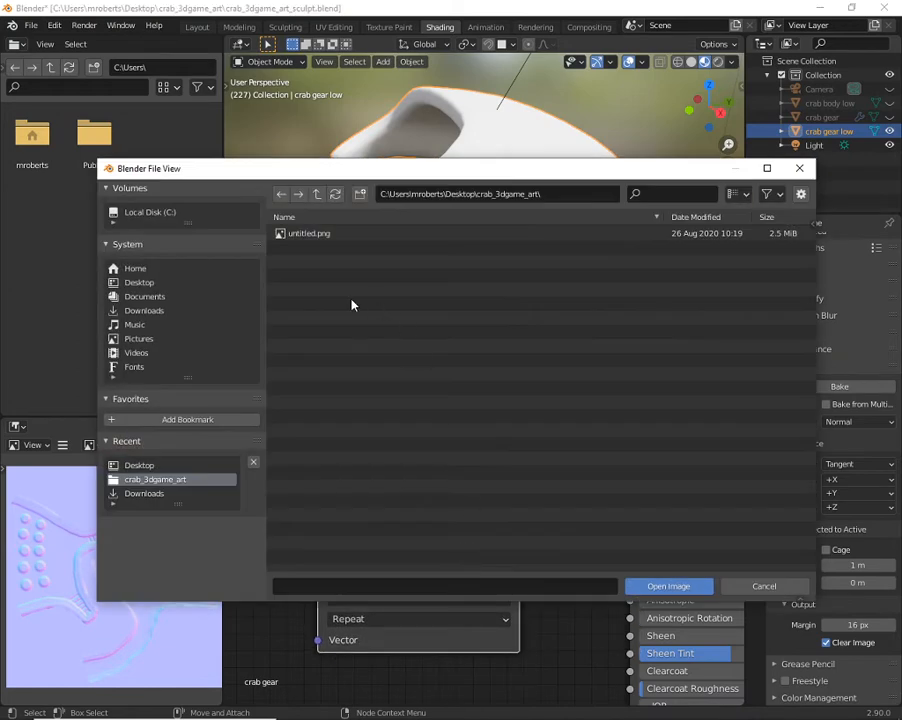
{"action": "left_click", "coordinate": [140, 282]}
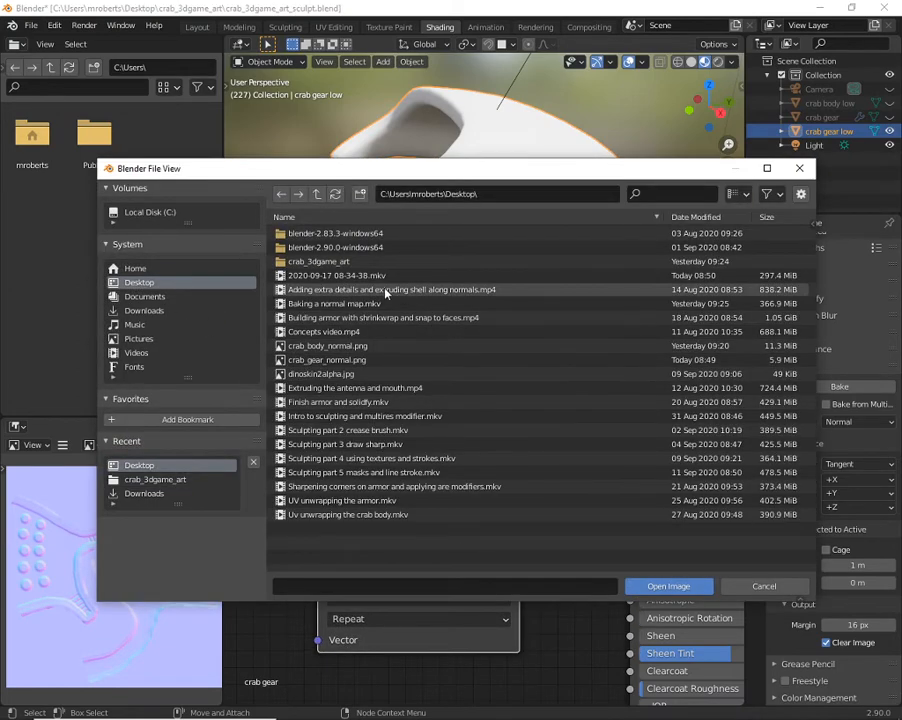
{"action": "left_click", "coordinate": [330, 360]}
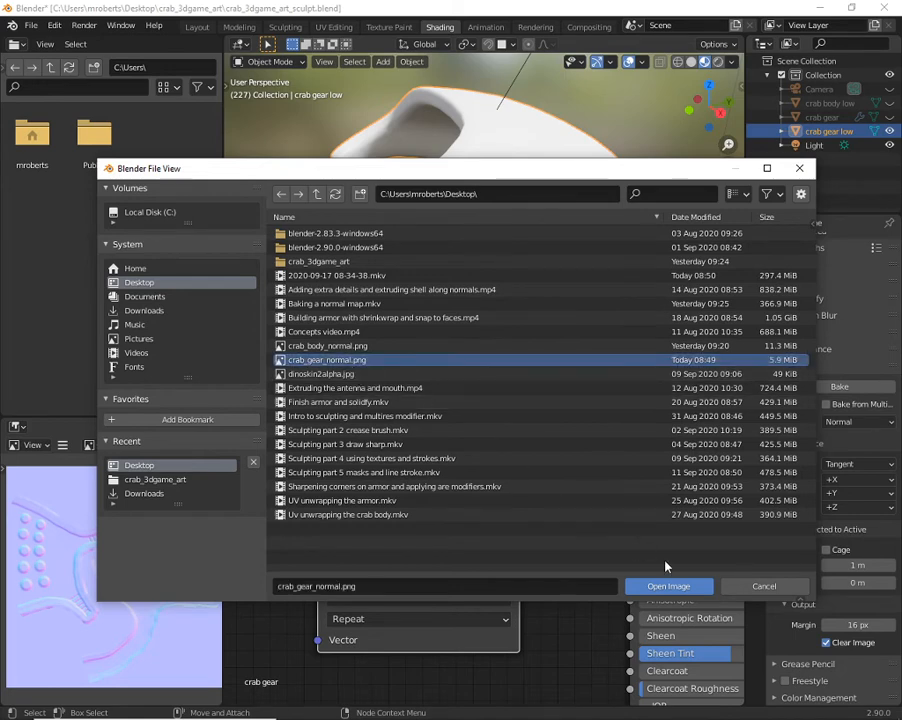
{"action": "left_click", "coordinate": [668, 587]}
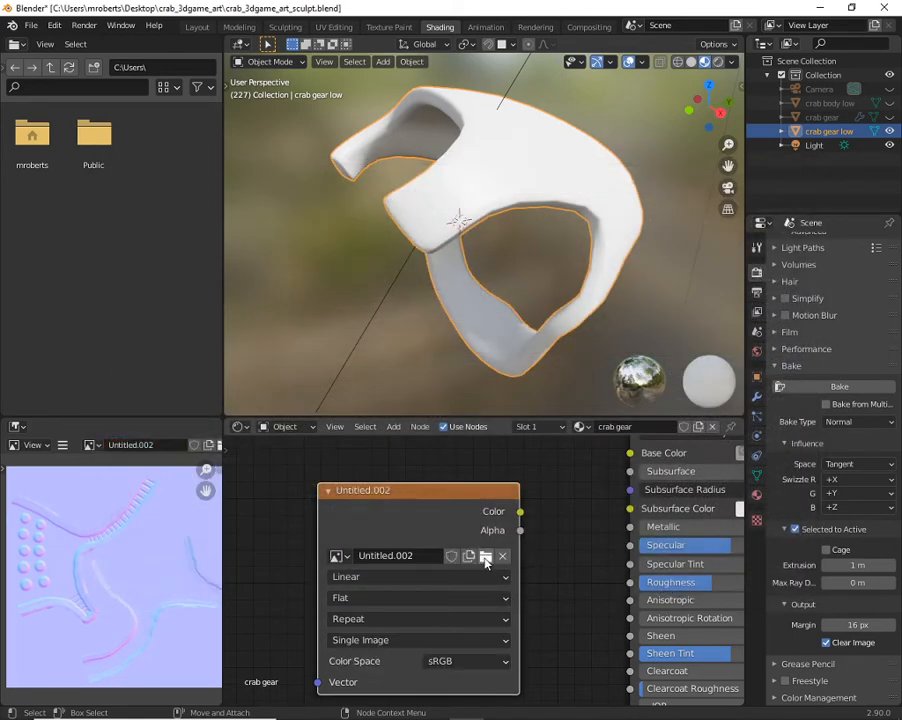
- Connect the Untitled.002 image texture's Color output to the Principled BSDF's Normal input and move the texture node farther from the shader
{"action": "left_click_drag", "start_coordinate": [416, 488], "coordinate": [434, 474]}
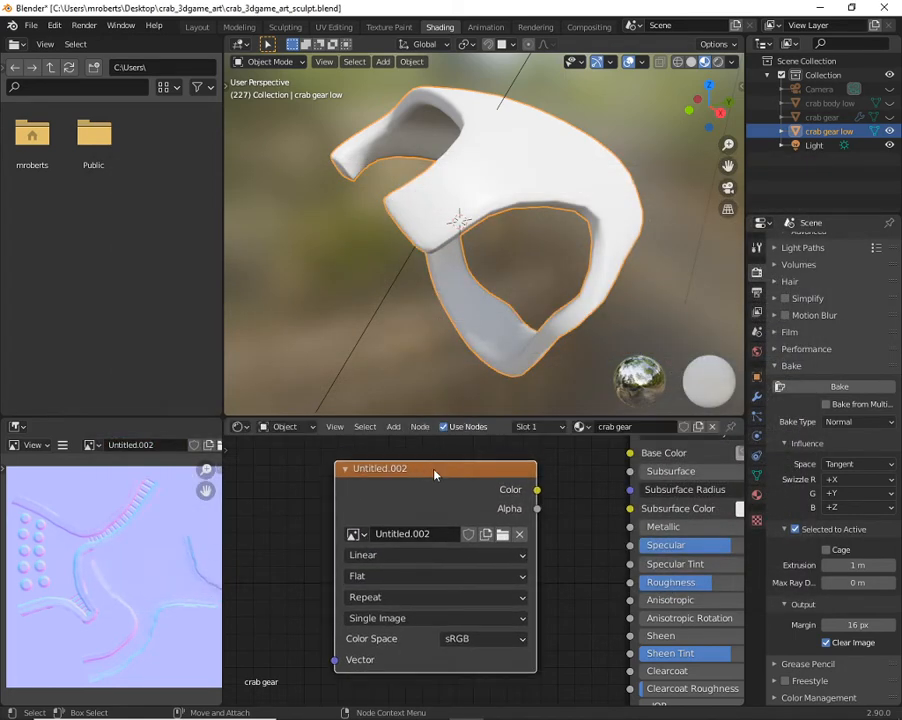
{"action": "left_click", "coordinate": [357, 534]}
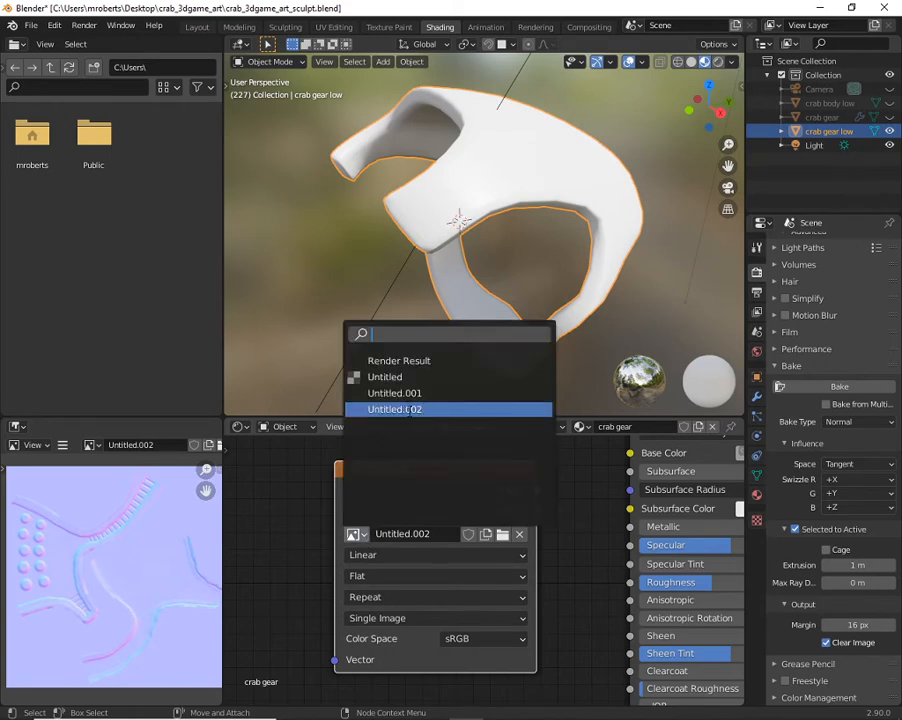
{"action": "left_click", "coordinate": [288, 513]}
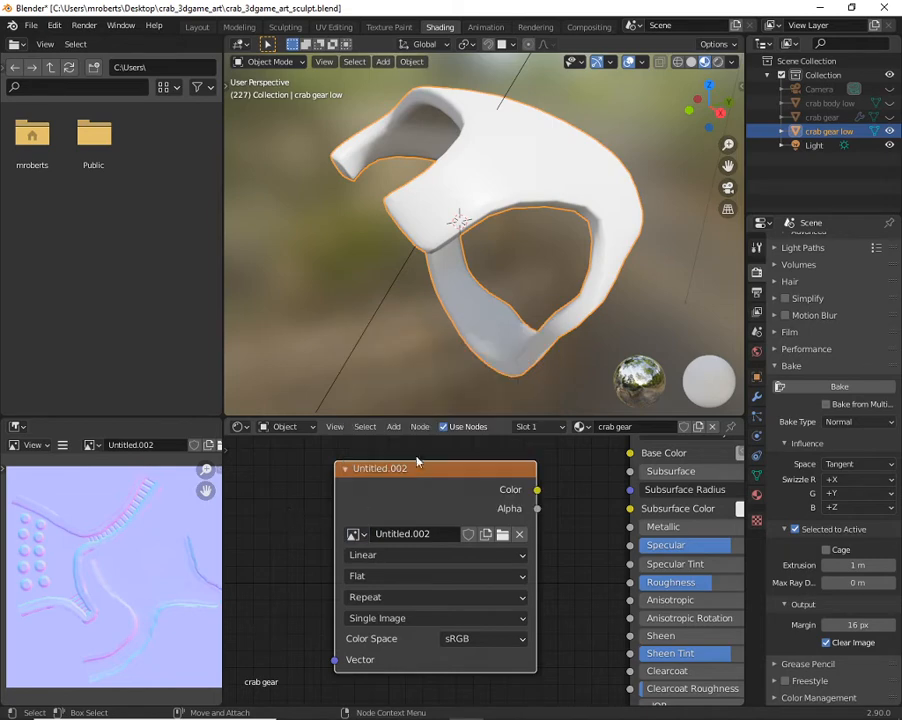
{"action": "left_click_drag", "start_coordinate": [421, 470], "coordinate": [372, 486]}
{"action": "middle_click_drag", "start_coordinate": [561, 574], "coordinate": [452, 531], "text": "ctrl"}
{"action": "scroll", "coordinate": [469, 525], "scroll_direction": "down", "scroll_amount": 6}
{"action": "scroll", "coordinate": [466, 540], "scroll_direction": "up", "scroll_amount": 3}
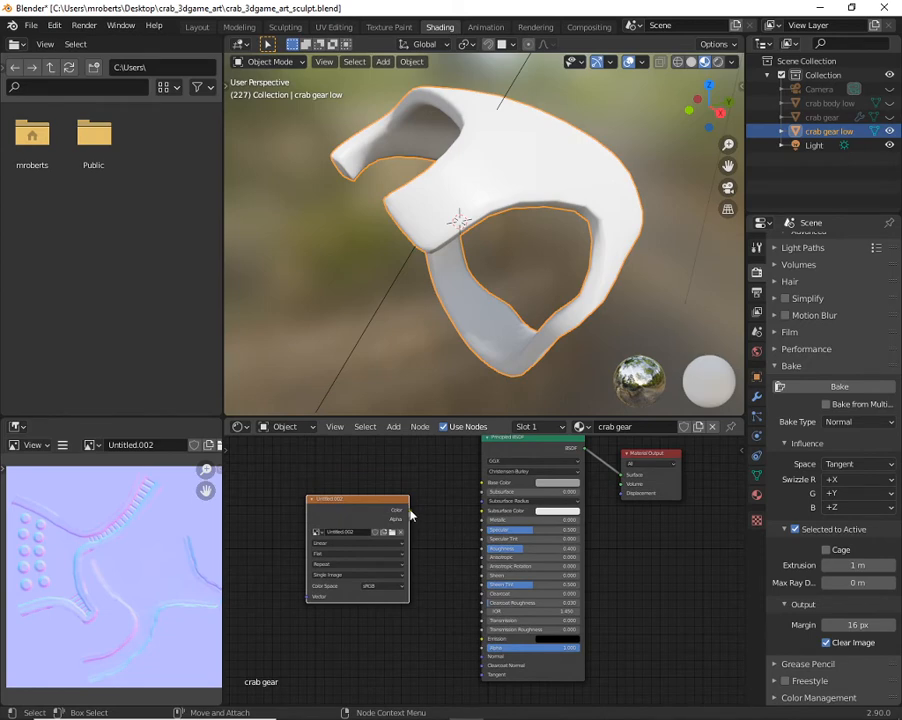
{"action": "mouse_move", "coordinate": [410, 515]}
{"action": "left_mouse_down"}
{"action": "mouse_move", "coordinate": [440, 538]}
{"action": "mouse_move", "coordinate": [421, 514]}
{"action": "left_mouse_up"}
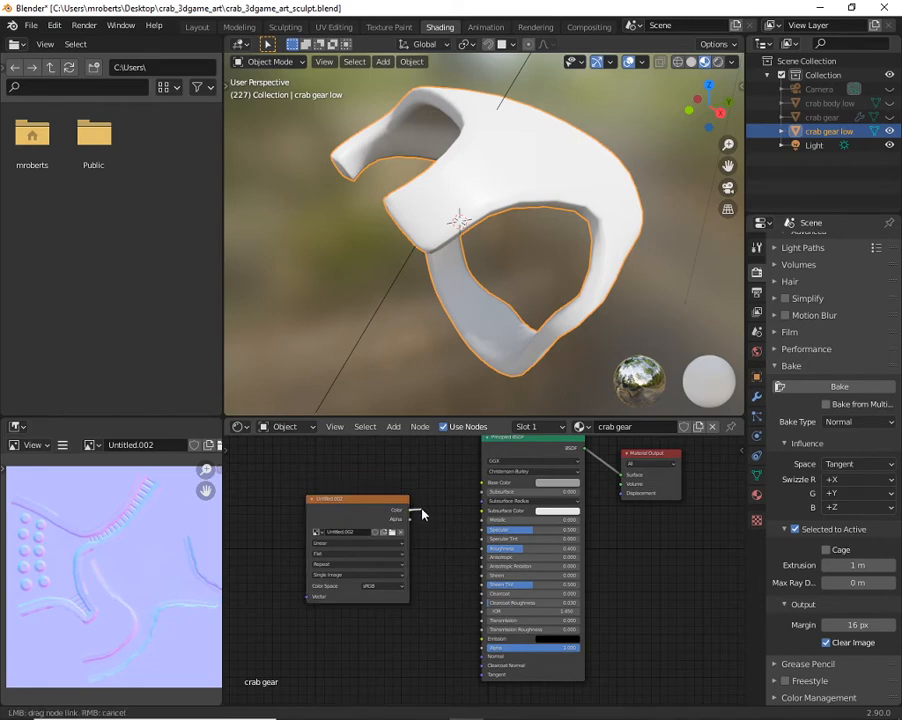
{"action": "mouse_move", "coordinate": [451, 616]}
{"action": "left_mouse_down"}
{"action": "mouse_move", "coordinate": [480, 664]}
{"action": "mouse_move", "coordinate": [482, 657]}
{"action": "left_mouse_up"}
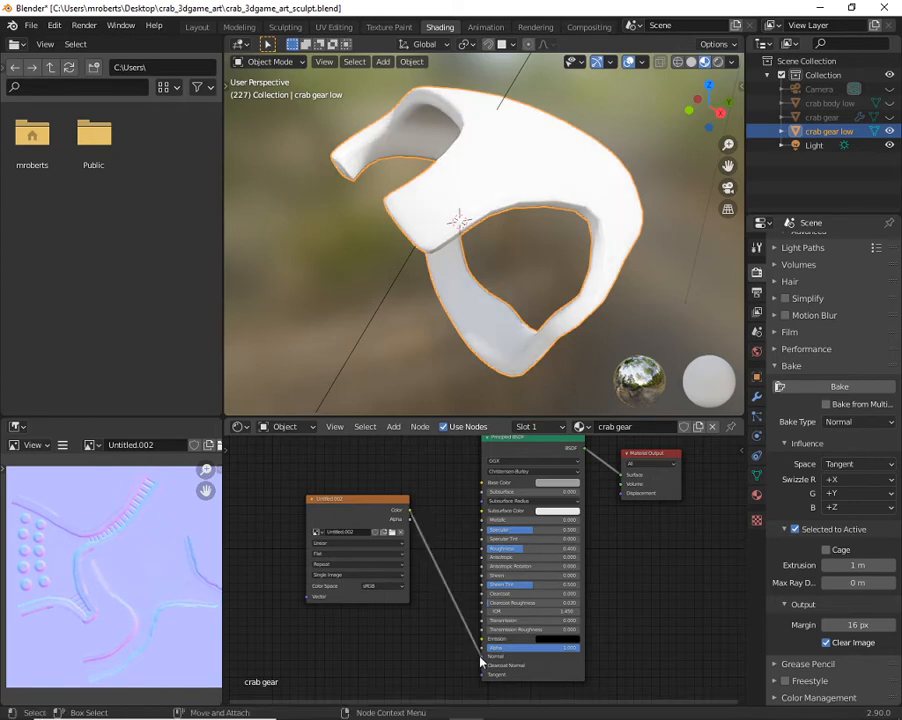
{"action": "left_click_drag", "start_coordinate": [368, 505], "coordinate": [315, 521]}
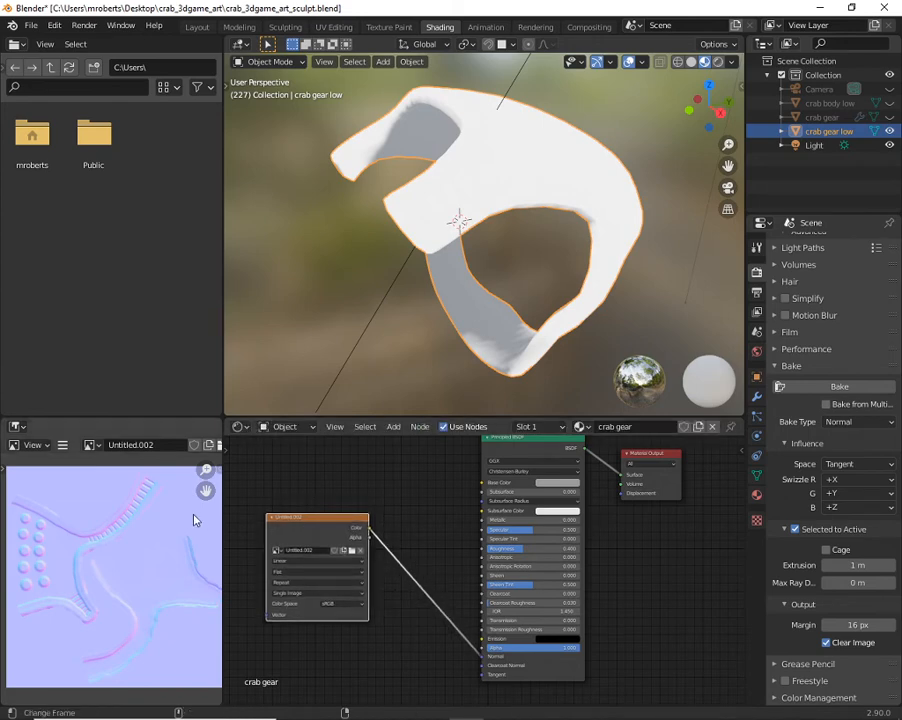
- Widen the image editor and open crab_gear_normal.png from the Desktop in it
{"action": "left_click", "coordinate": [95, 446]}
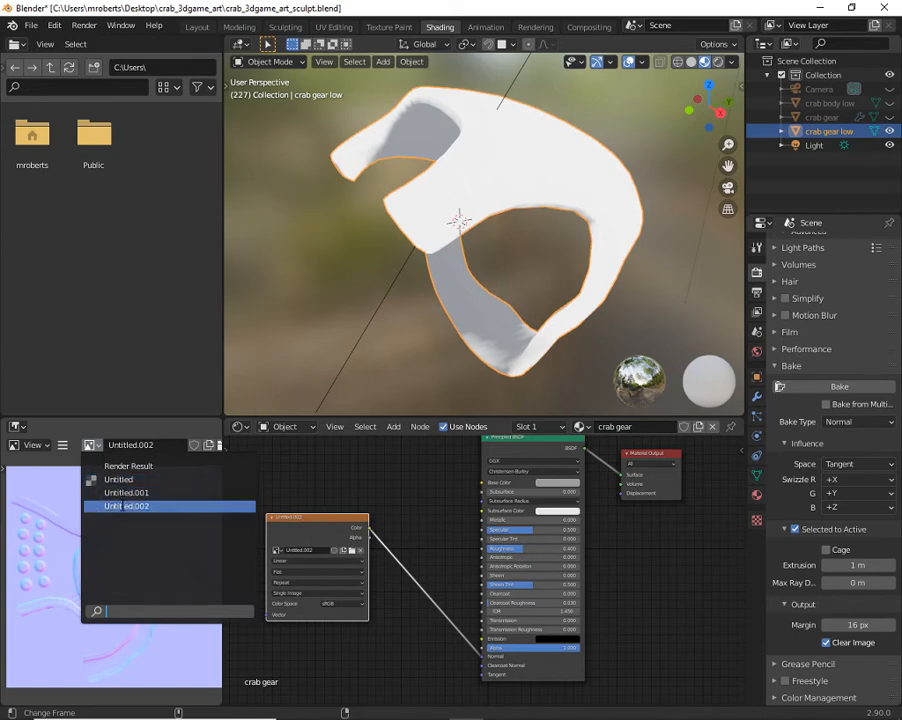
{"action": "left_click", "coordinate": [151, 430]}
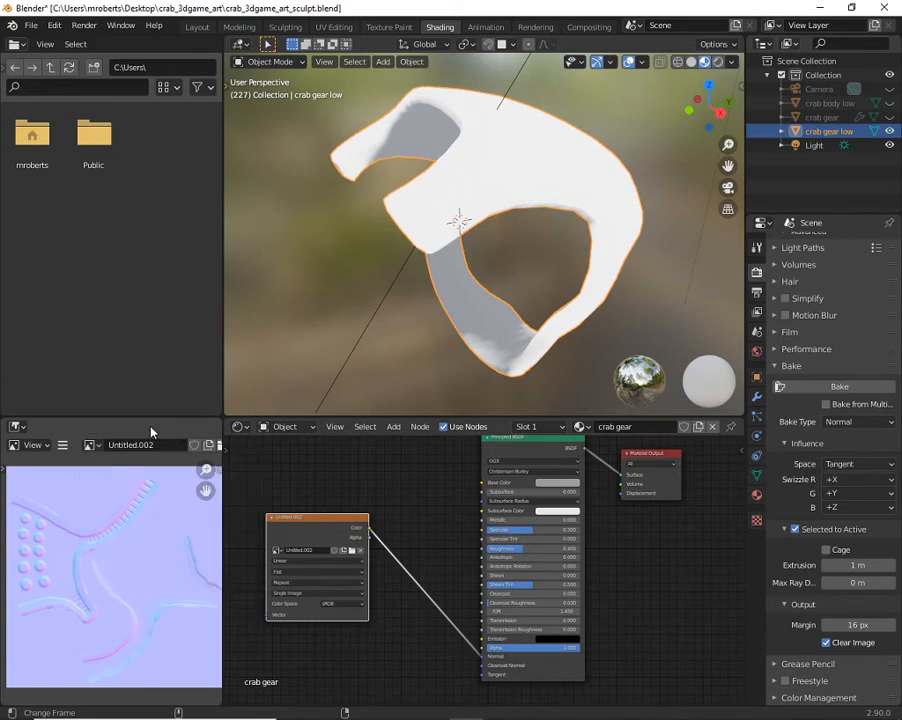
{"action": "left_click_drag", "start_coordinate": [221, 502], "coordinate": [258, 499]}
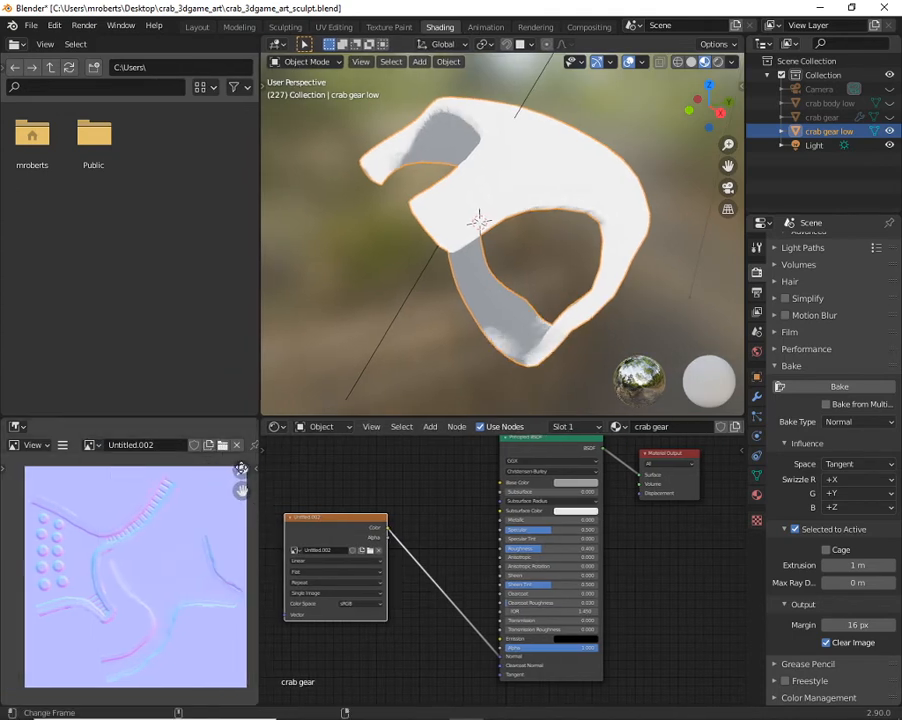
{"action": "left_click", "coordinate": [223, 446]}
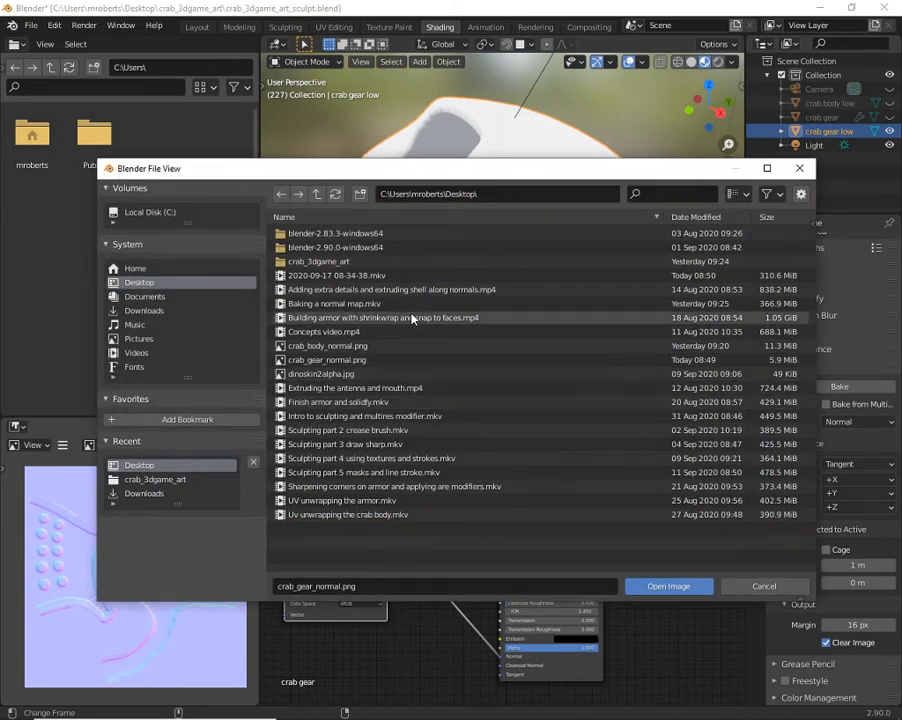
{"action": "left_click", "coordinate": [340, 360]}
{"action": "left_click", "coordinate": [690, 586]}
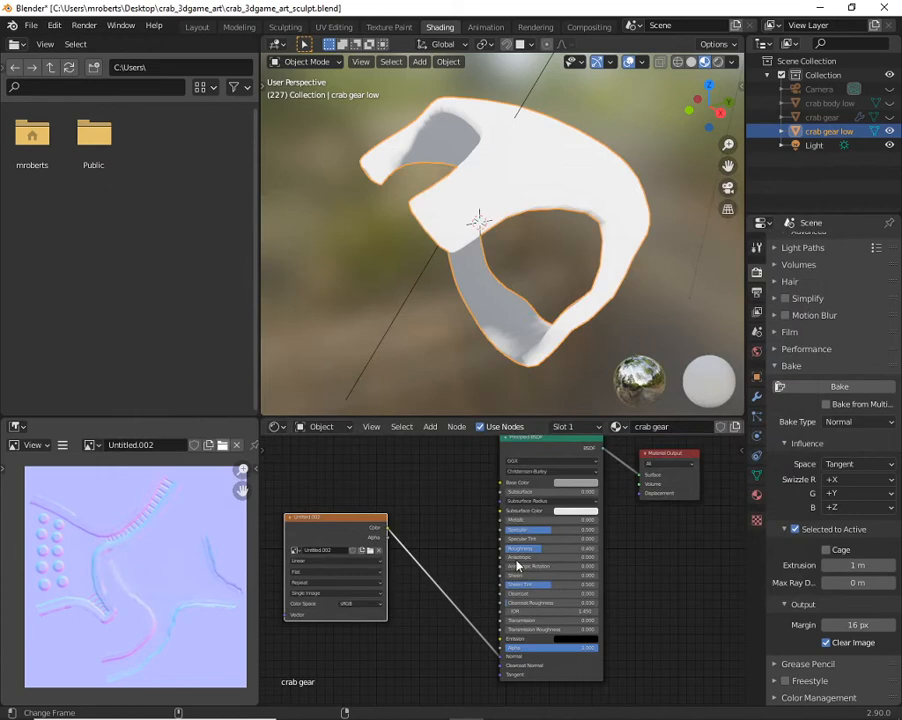
{"action": "left_click", "coordinate": [96, 445]}
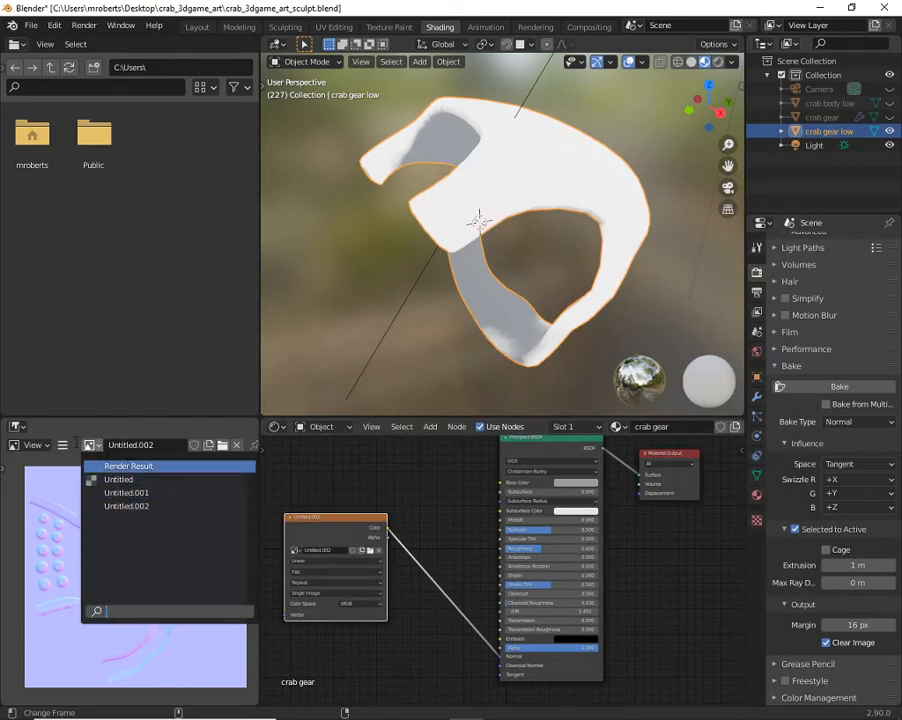
- Insert a Normal Map node into the link between the image texture and the Principled BSDF's Normal input
{"action": "left_click_drag", "start_coordinate": [342, 518], "coordinate": [333, 522]}
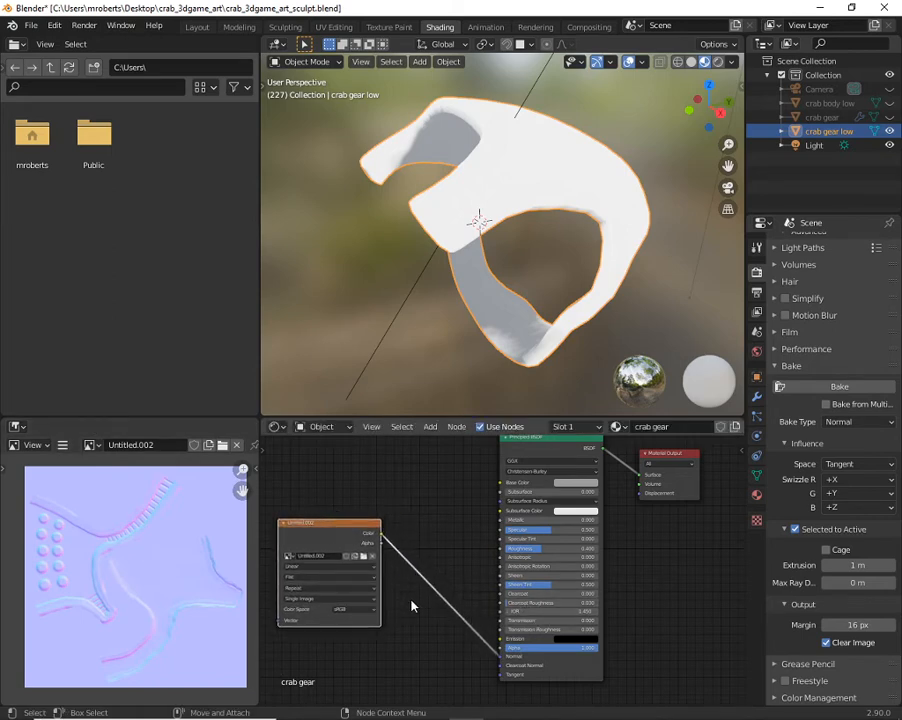
{"action": "left_click_drag", "start_coordinate": [352, 531], "coordinate": [352, 537]}
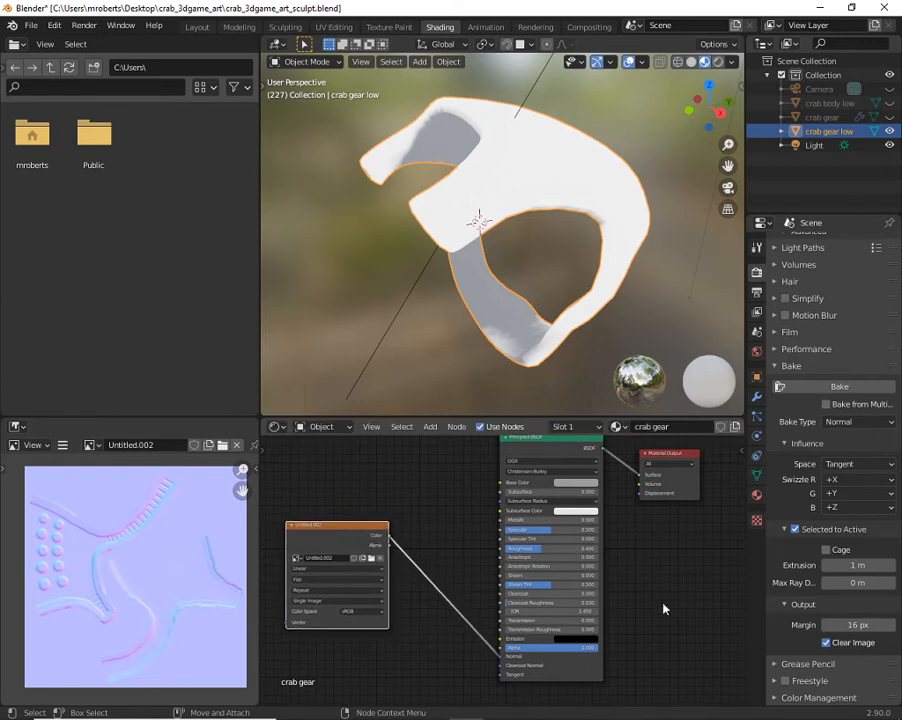
{"action": "left_click", "coordinate": [430, 427]}
{"action": "mouse_move", "coordinate": [460, 547]}
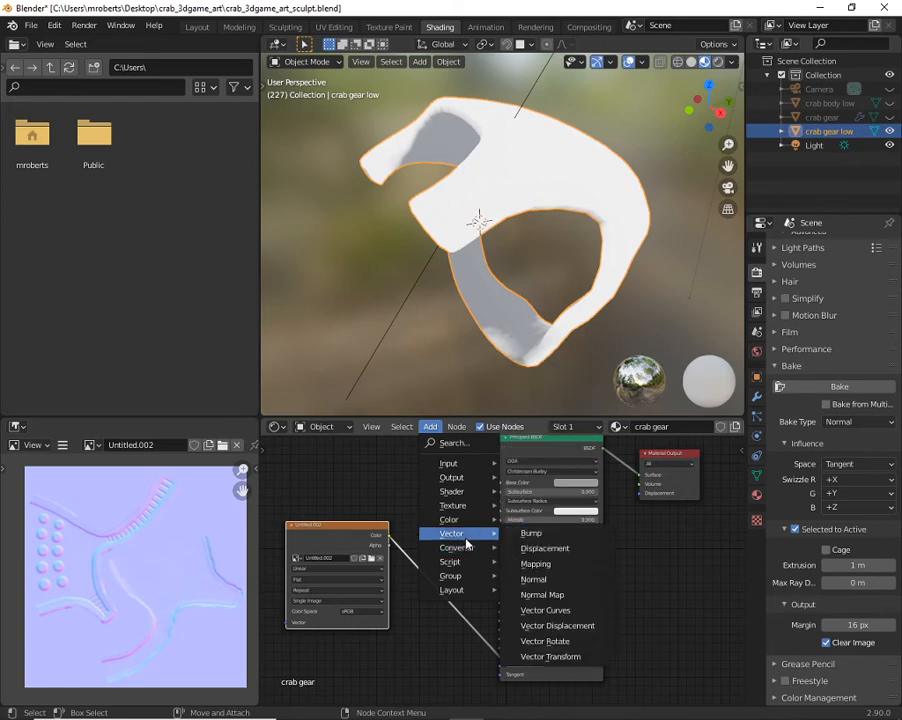
{"action": "left_click", "coordinate": [562, 598]}
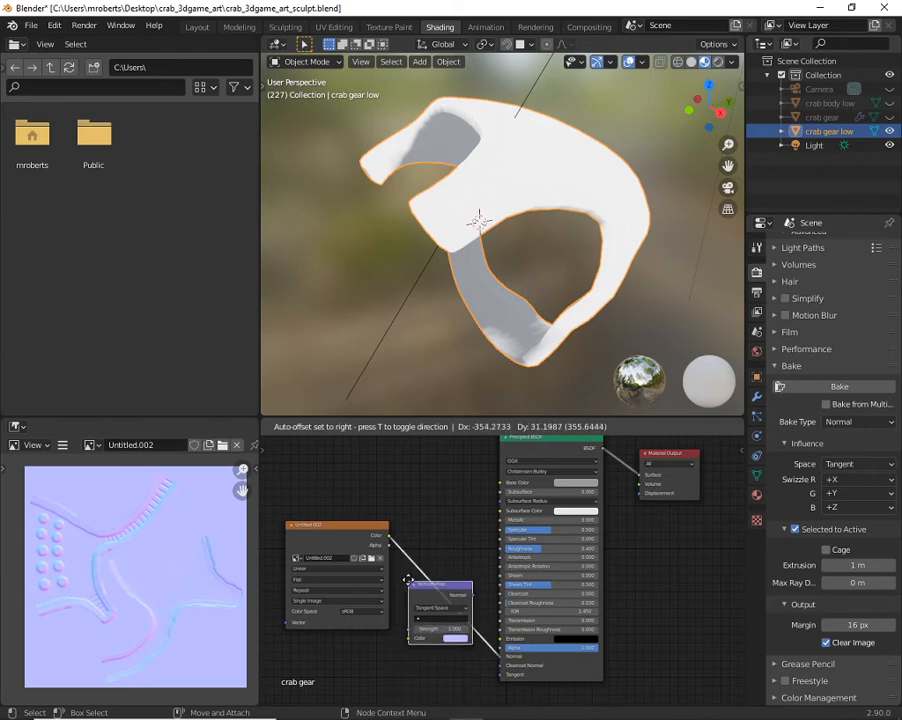
{"action": "left_click", "coordinate": [412, 577]}
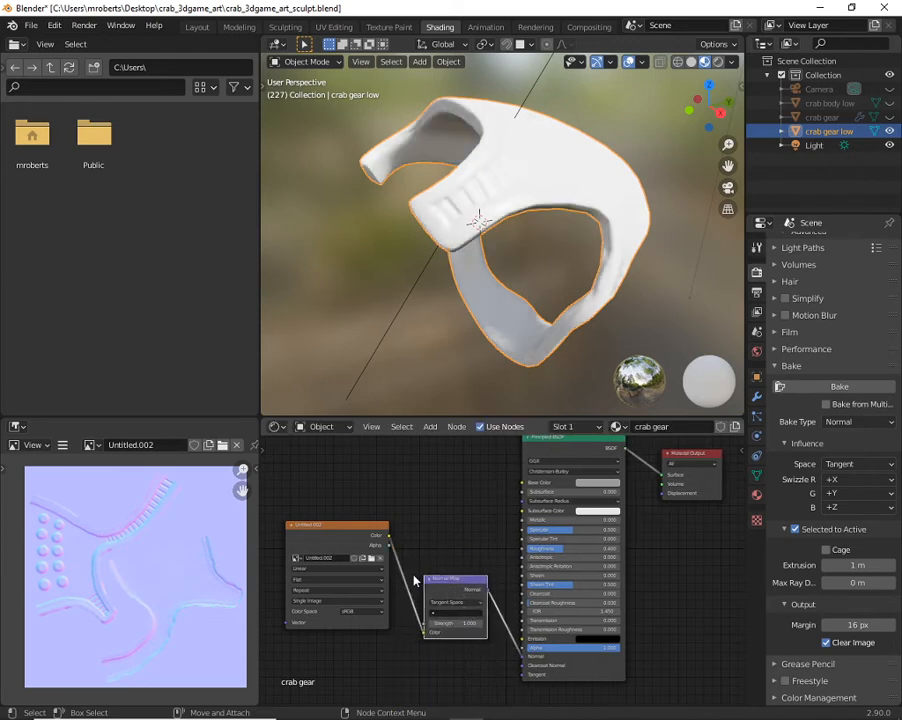
- Assign the crab gear UV map to the Normal Map node and set its strength to 2
{"action": "middle_click_drag", "start_coordinate": [580, 238], "coordinate": [534, 260]}
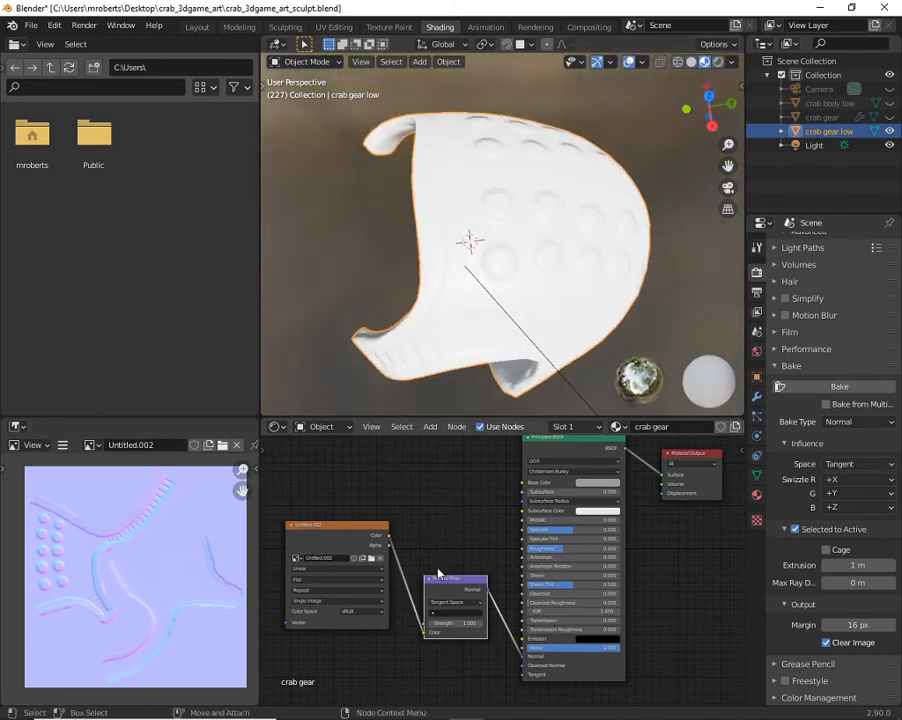
{"action": "left_click", "coordinate": [452, 614]}
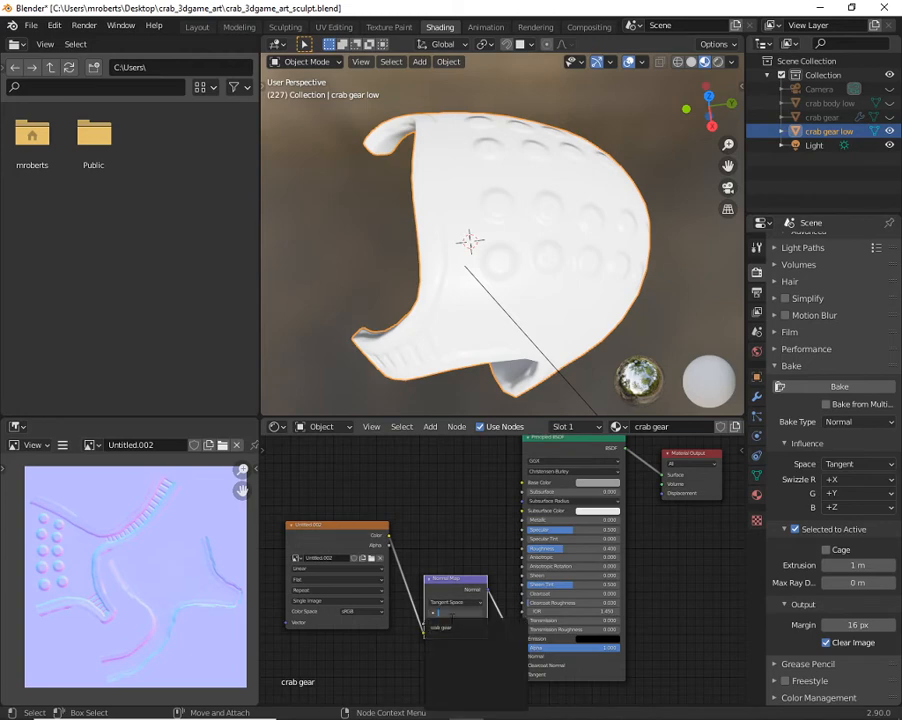
{"action": "left_click", "coordinate": [452, 626]}
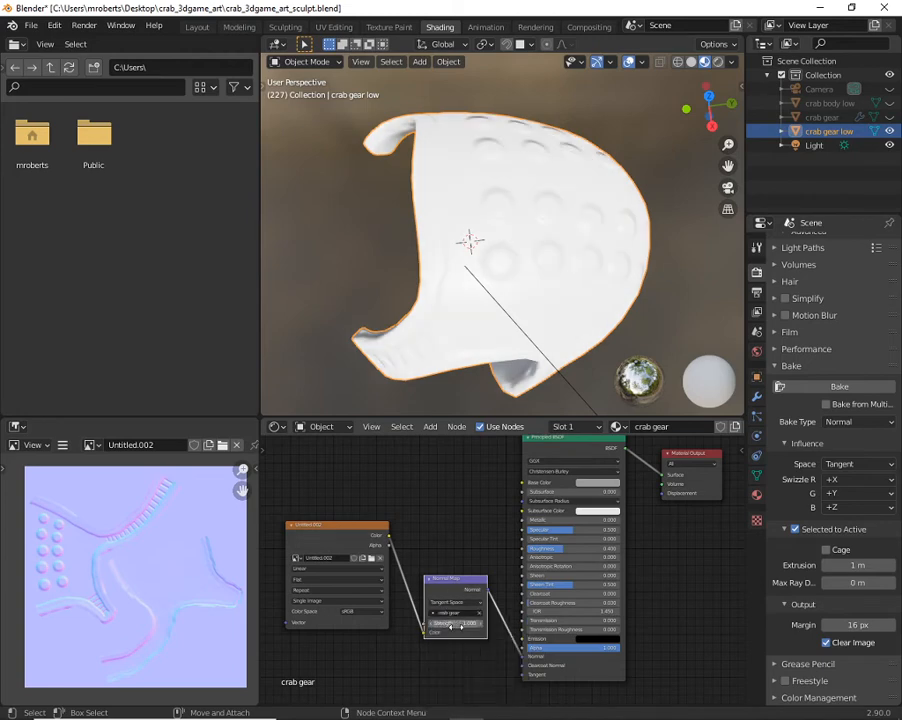
{"action": "left_click", "coordinate": [455, 623]}
{"action": "type", "text": "2"}
{"action": "key", "text": "Return"}
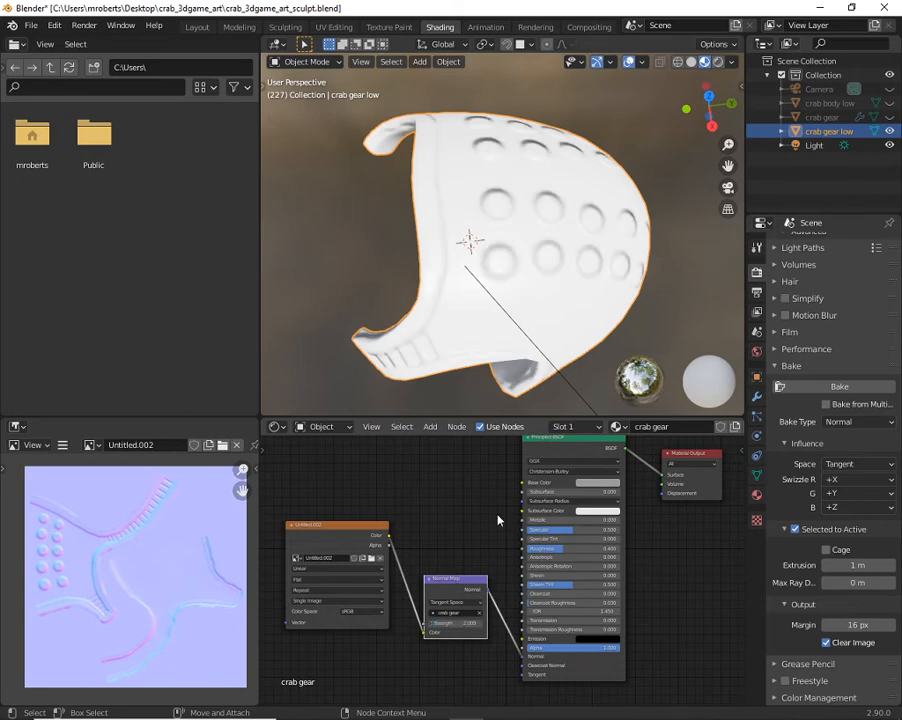
{"action": "middle_click_drag", "start_coordinate": [518, 255], "coordinate": [580, 191]}
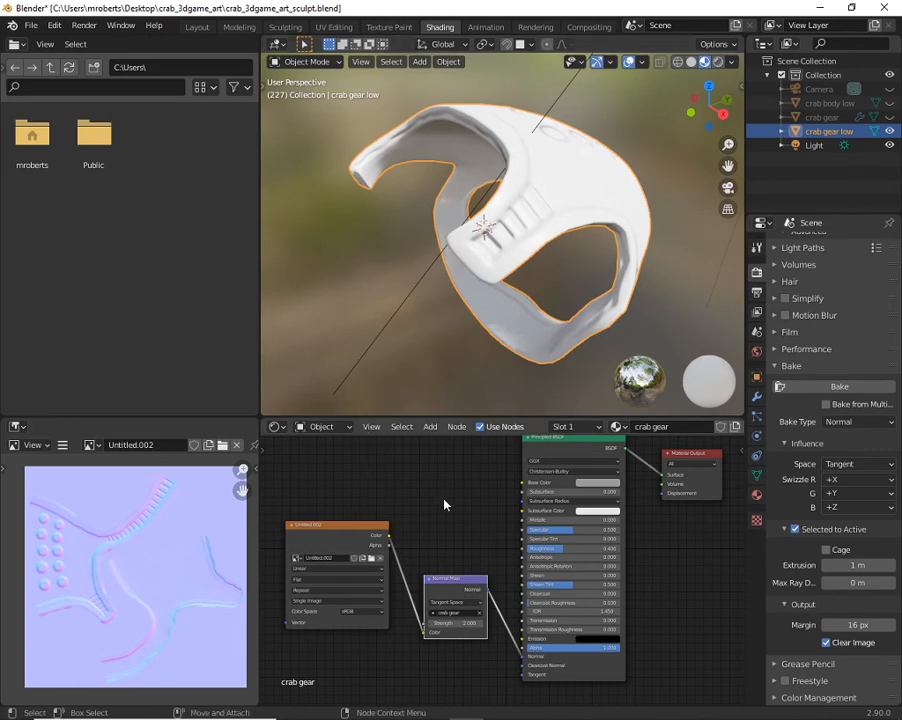
{"action": "middle_click_drag", "start_coordinate": [444, 501], "coordinate": [494, 494]}
{"action": "middle_click_drag", "start_coordinate": [473, 252], "coordinate": [584, 209]}
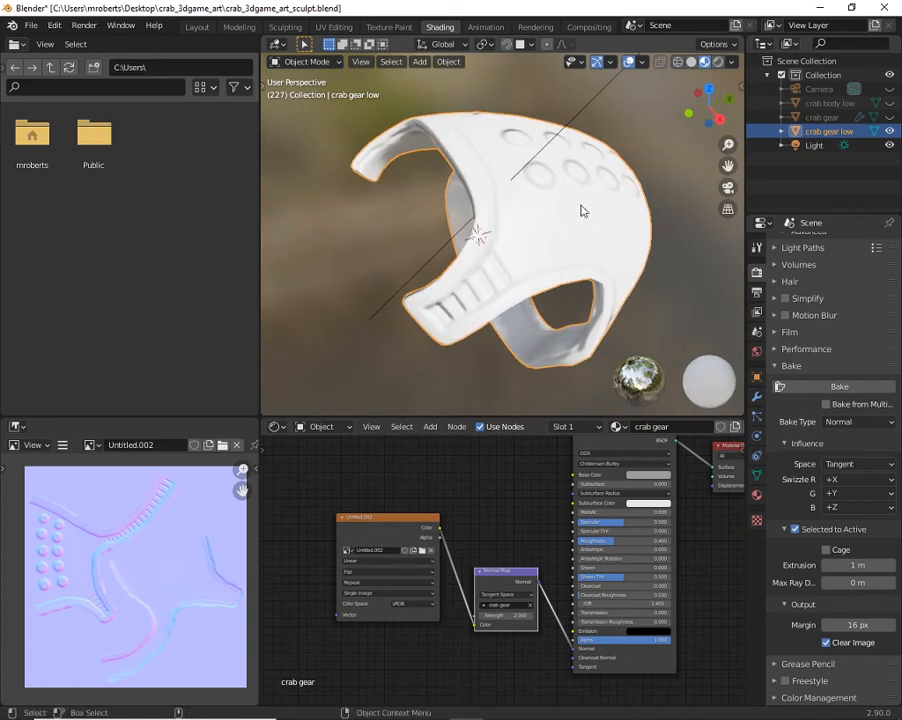
- Move the image texture and Normal Map nodes closer to the Principled BSDF to free space before the texture
{"action": "left_click", "coordinate": [410, 605]}
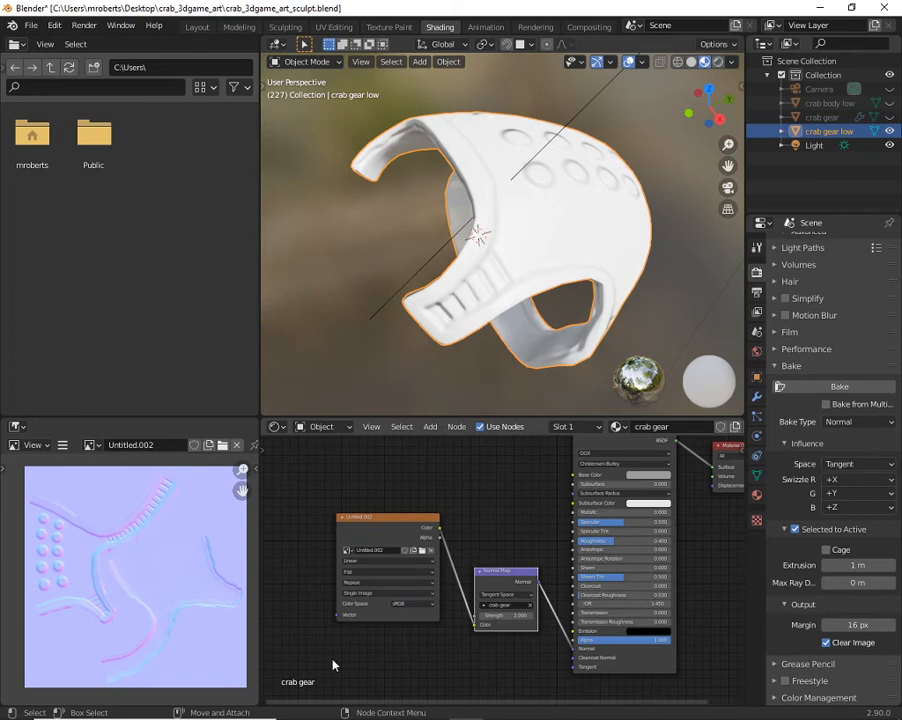
{"action": "left_click_drag", "start_coordinate": [380, 523], "coordinate": [388, 525]}
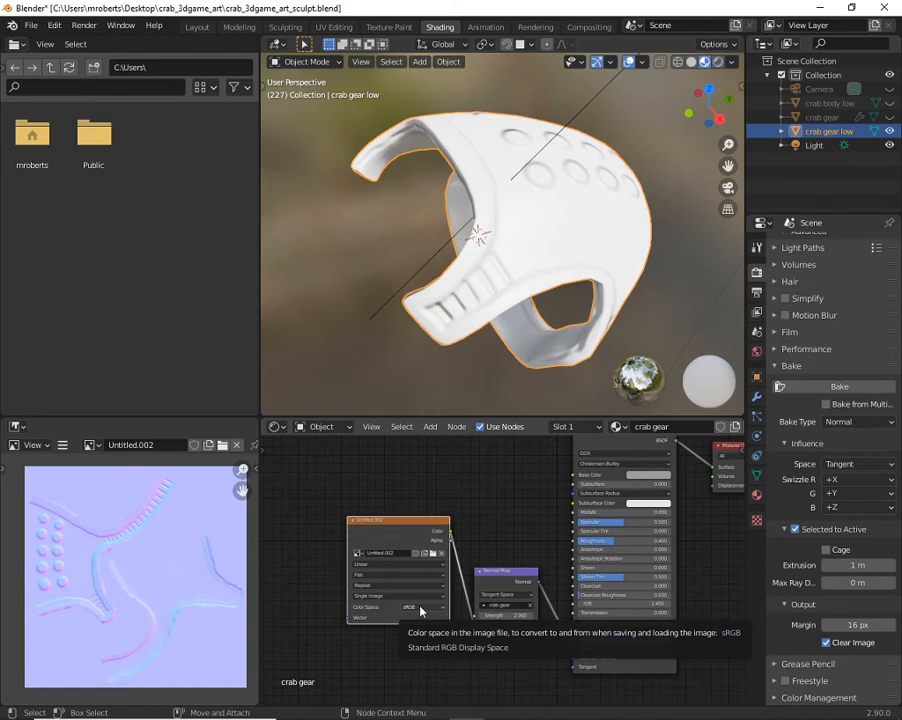
{"action": "left_click_drag", "start_coordinate": [400, 525], "coordinate": [409, 526]}
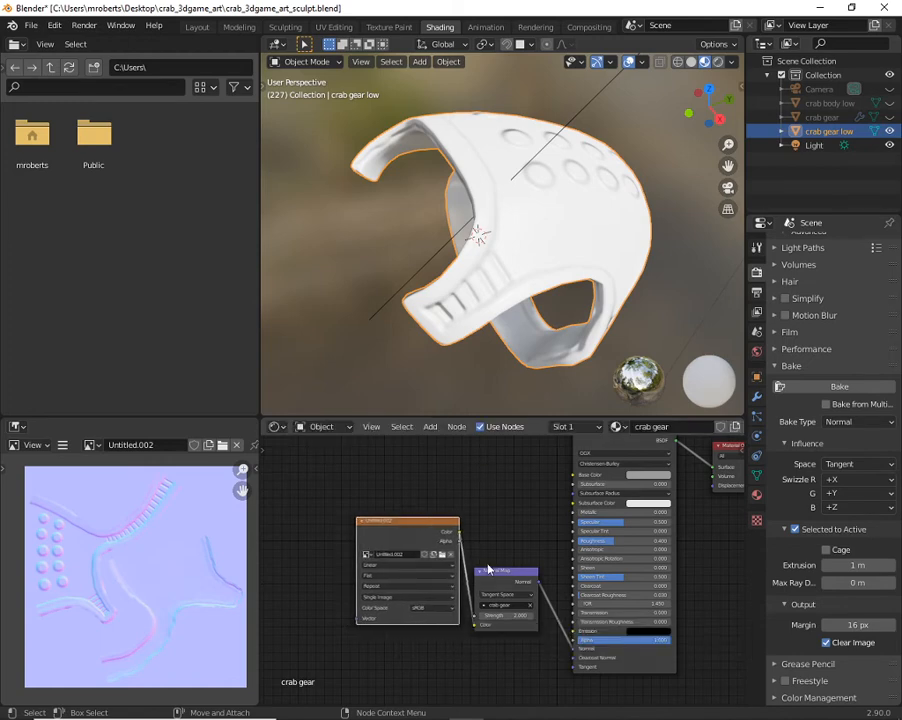
{"action": "left_click_drag", "start_coordinate": [489, 571], "coordinate": [508, 573]}
{"action": "left_click_drag", "start_coordinate": [428, 548], "coordinate": [439, 549]}
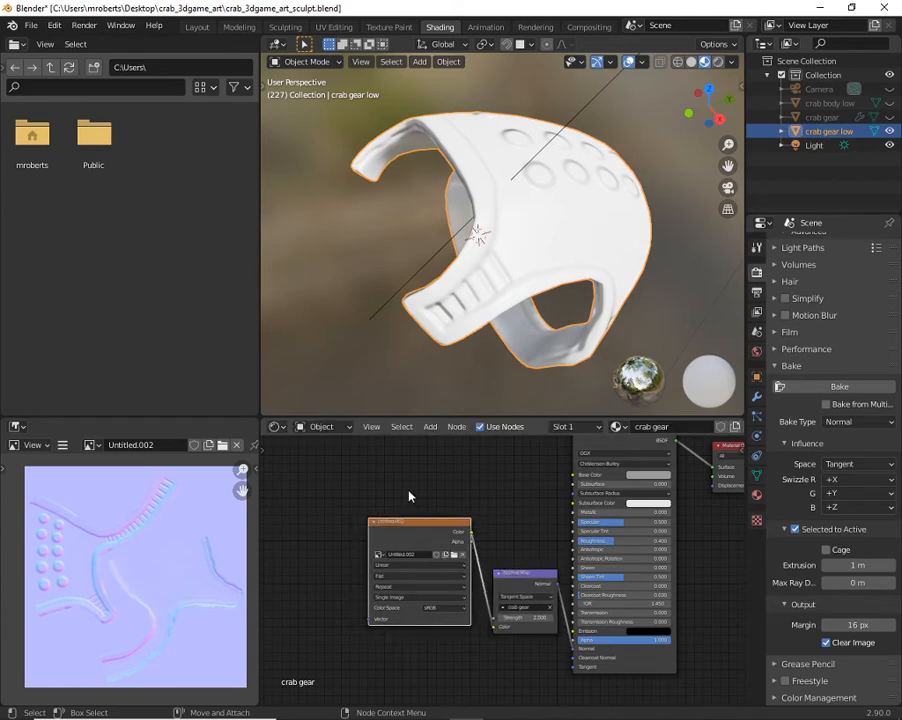
- Add a UV Map node set to crab gear and link its UV output to the image texture's Vector input
{"action": "left_click", "coordinate": [430, 432]}
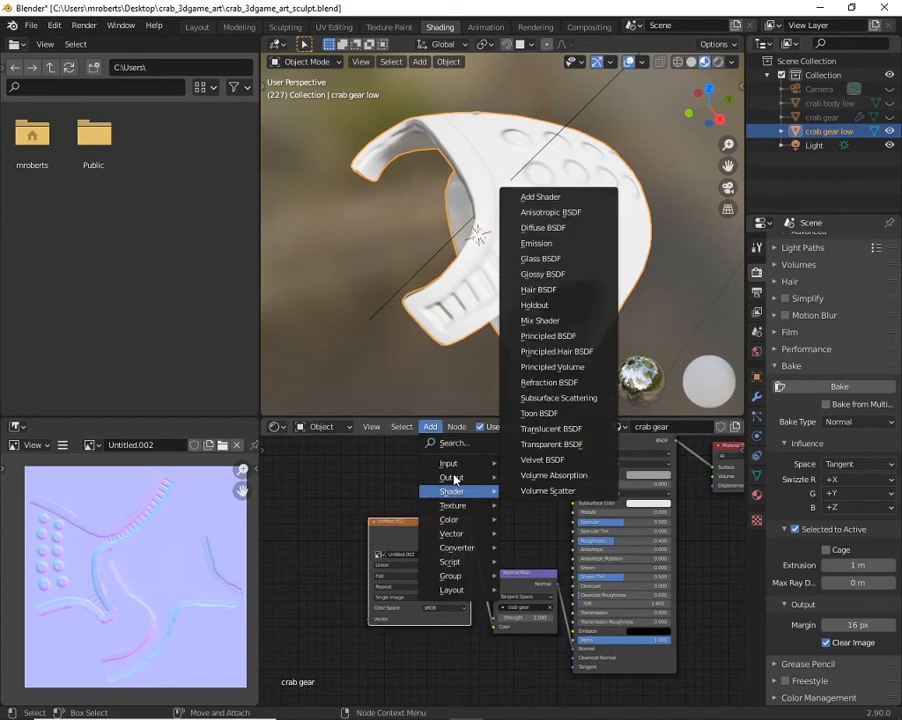
{"action": "mouse_move", "coordinate": [453, 465]}
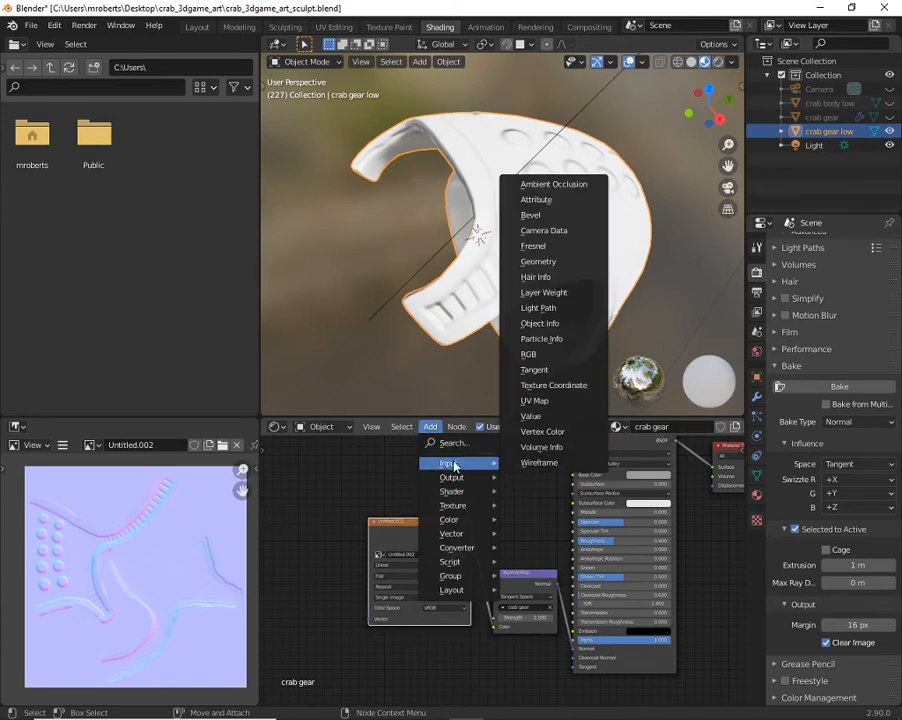
{"action": "left_click", "coordinate": [534, 400]}
{"action": "left_click", "coordinate": [281, 528]}
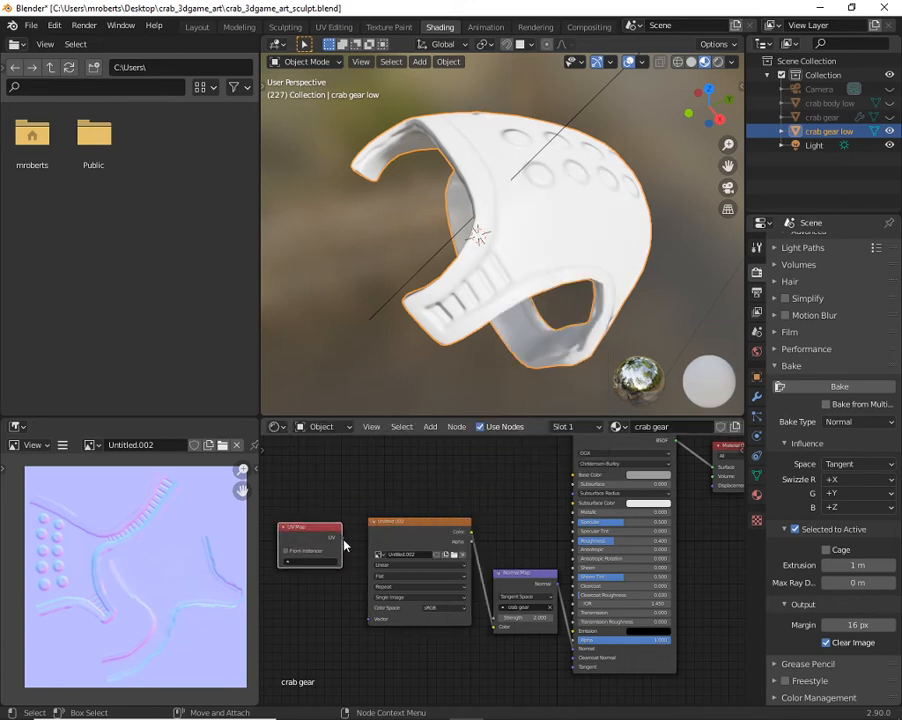
{"action": "left_click_drag", "start_coordinate": [341, 539], "coordinate": [370, 619]}
{"action": "left_click", "coordinate": [311, 562]}
{"action": "left_click", "coordinate": [311, 580]}
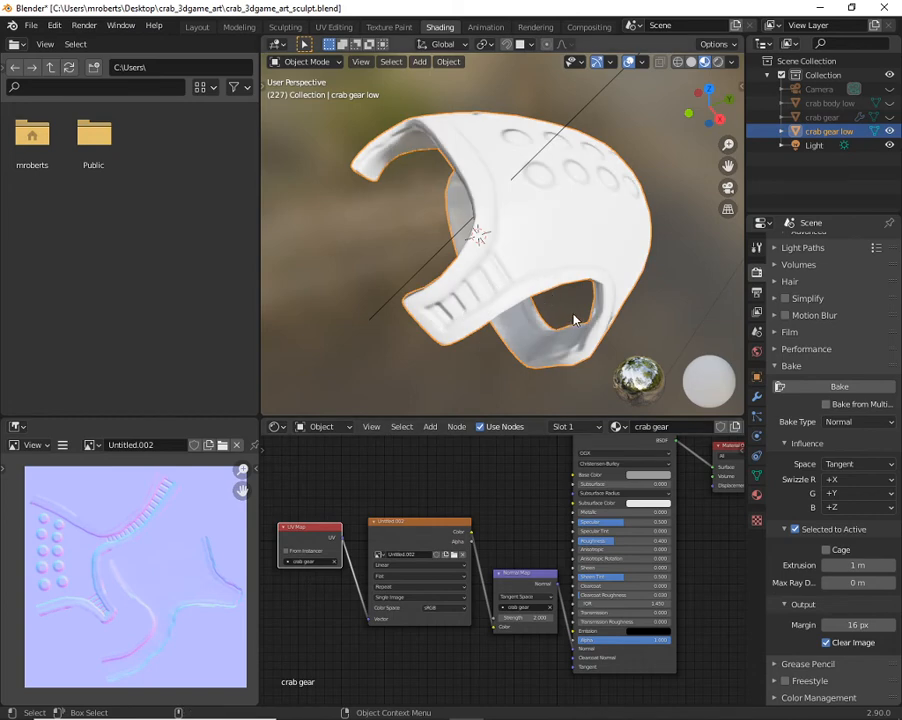
- Delete the high-poly crab gear object and unhide crab body low
{"action": "middle_click_drag", "start_coordinate": [572, 316], "coordinate": [722, 235]}
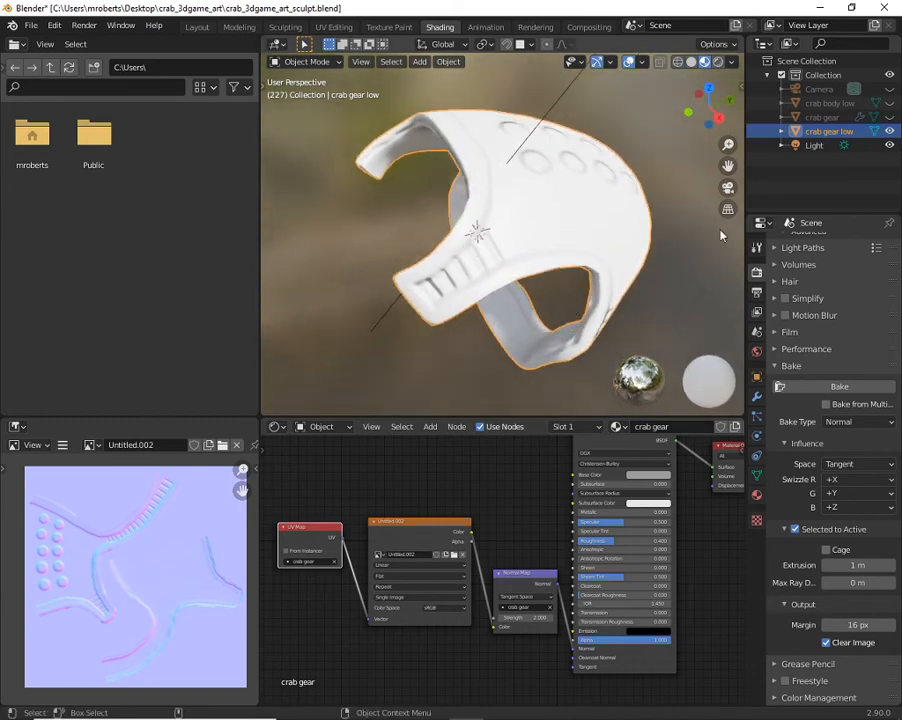
{"action": "left_click", "coordinate": [822, 118]}
{"action": "key", "text": "Delete"}
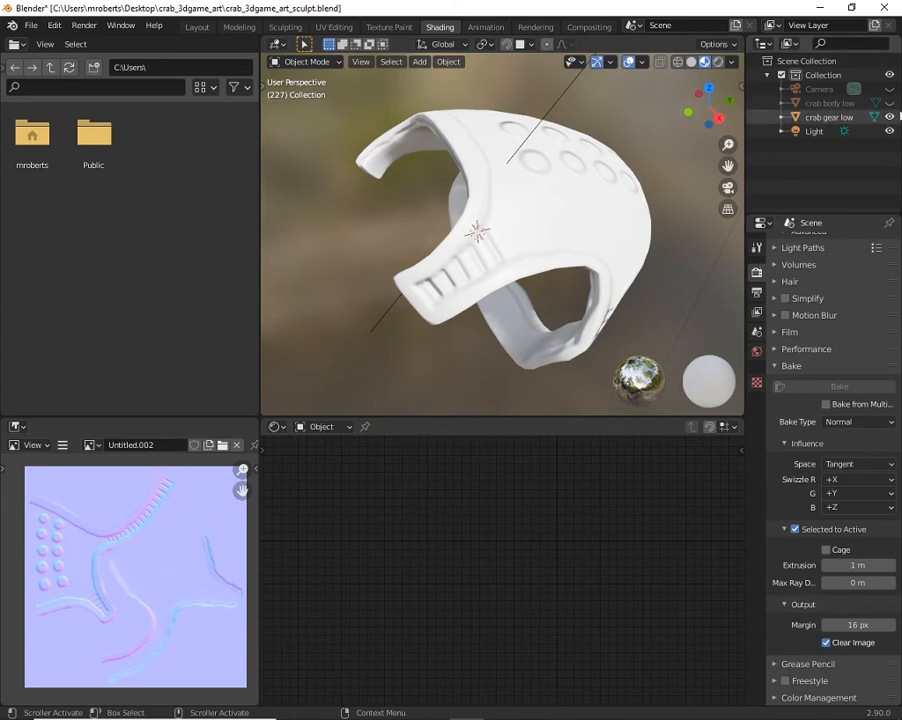
{"action": "left_click", "coordinate": [889, 103]}
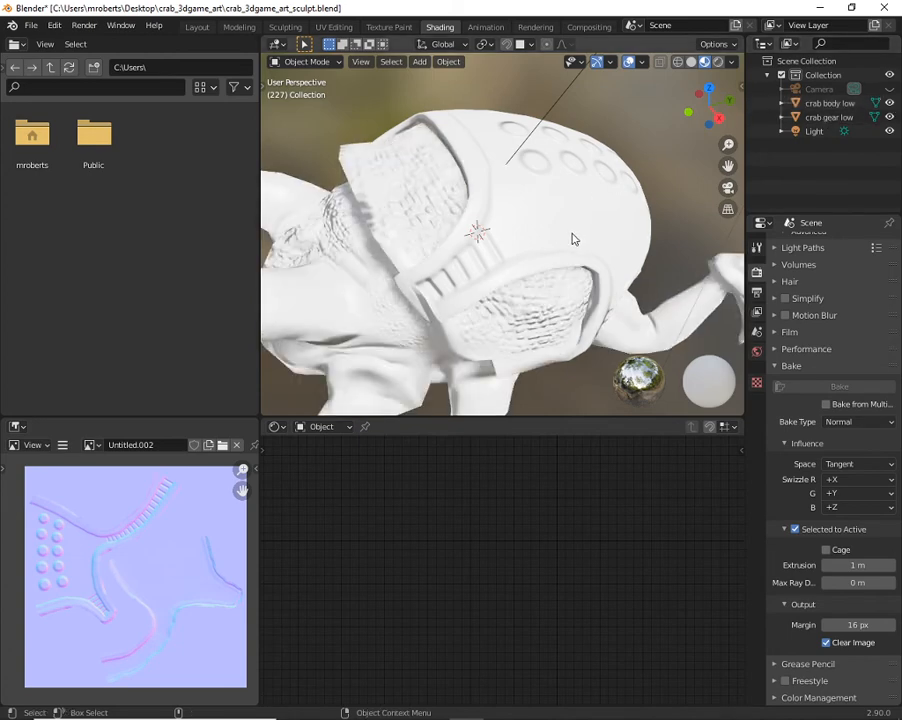
- Examine the normal-mapped detail on the low-poly crab and compare the material nodes of crab gear low and crab body low
{"action": "mouse_move", "coordinate": [573, 238]}
{"action": "middle_mouse_down"}
{"action": "mouse_move", "coordinate": [550, 268]}
{"action": "mouse_move", "coordinate": [485, 250]}
{"action": "mouse_move", "coordinate": [519, 209]}
{"action": "mouse_move", "coordinate": [514, 243]}
{"action": "mouse_move", "coordinate": [470, 230]}
{"action": "mouse_move", "coordinate": [483, 217]}
{"action": "mouse_move", "coordinate": [686, 209]}
{"action": "mouse_move", "coordinate": [303, 216]}
{"action": "mouse_move", "coordinate": [312, 242]}
{"action": "mouse_move", "coordinate": [604, 282]}
{"action": "mouse_move", "coordinate": [566, 234]}
{"action": "mouse_move", "coordinate": [515, 216]}
{"action": "mouse_move", "coordinate": [560, 215]}
{"action": "mouse_move", "coordinate": [564, 223]}
{"action": "middle_mouse_up"}
{"action": "middle_click_drag", "start_coordinate": [570, 170], "coordinate": [548, 199], "text": "shift"}
{"action": "scroll", "coordinate": [535, 235], "scroll_direction": "up", "scroll_amount": 2}
{"action": "scroll", "coordinate": [534, 235], "scroll_direction": "up", "scroll_amount": 3}
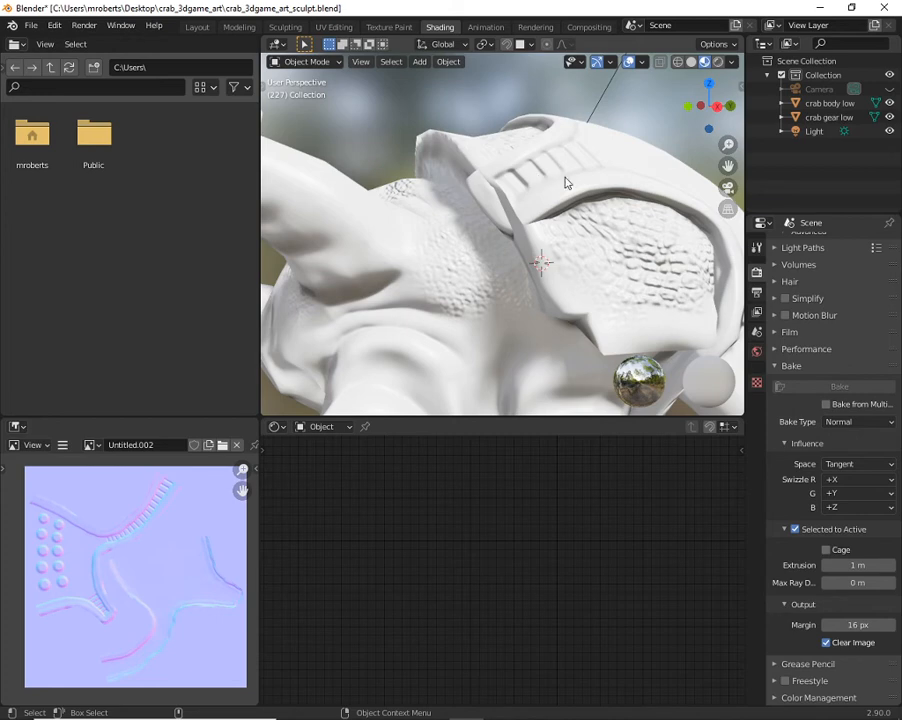
{"action": "left_click", "coordinate": [530, 177]}
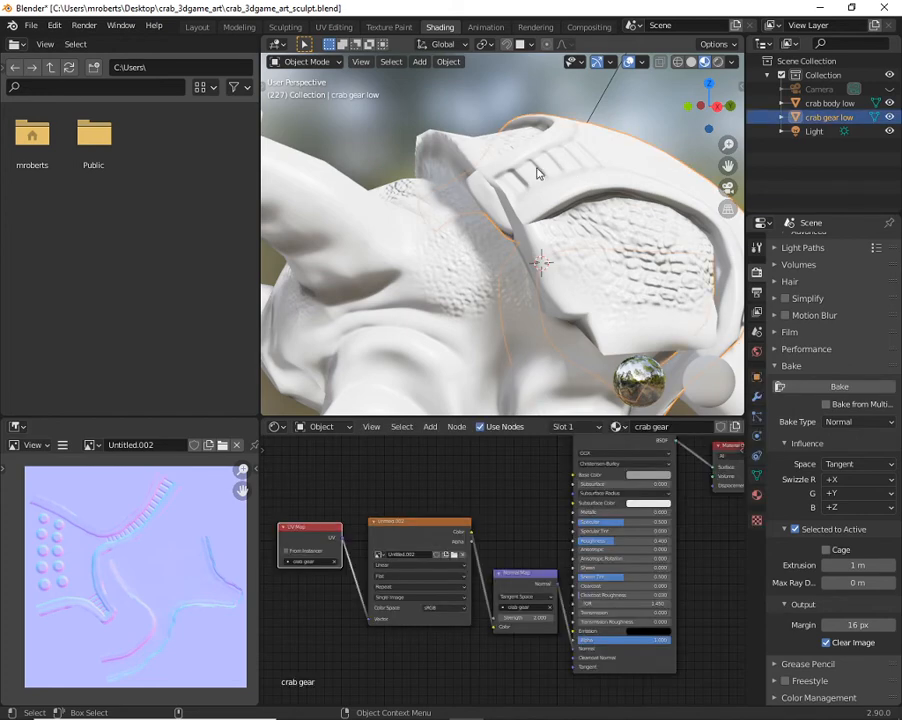
{"action": "middle_click_drag", "start_coordinate": [502, 172], "coordinate": [440, 195]}
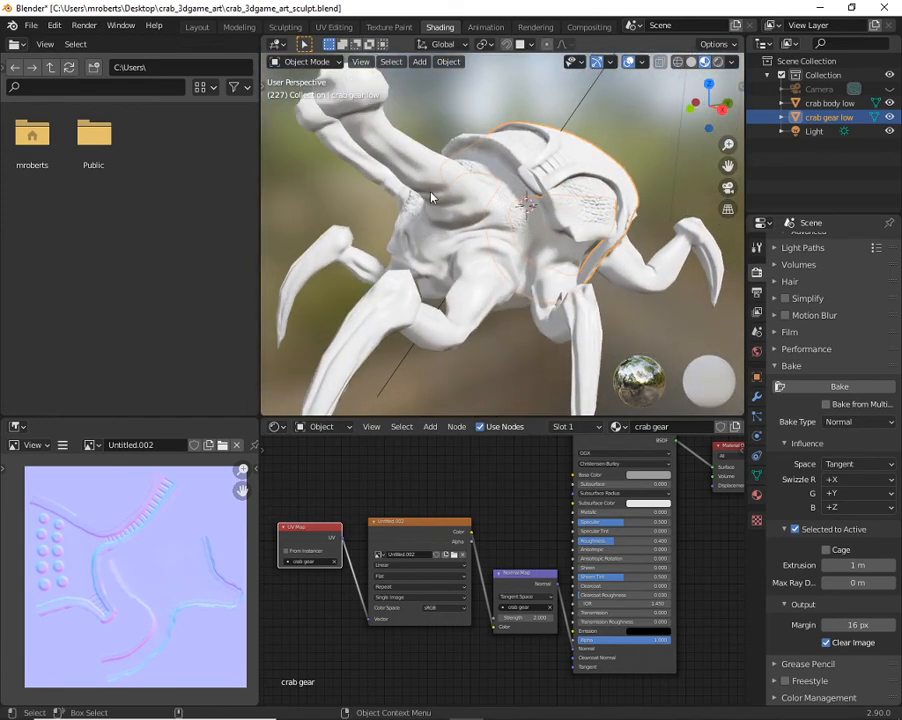
{"action": "left_click", "coordinate": [430, 197]}
{"action": "left_click", "coordinate": [577, 172]}
{"action": "left_click", "coordinate": [433, 194]}
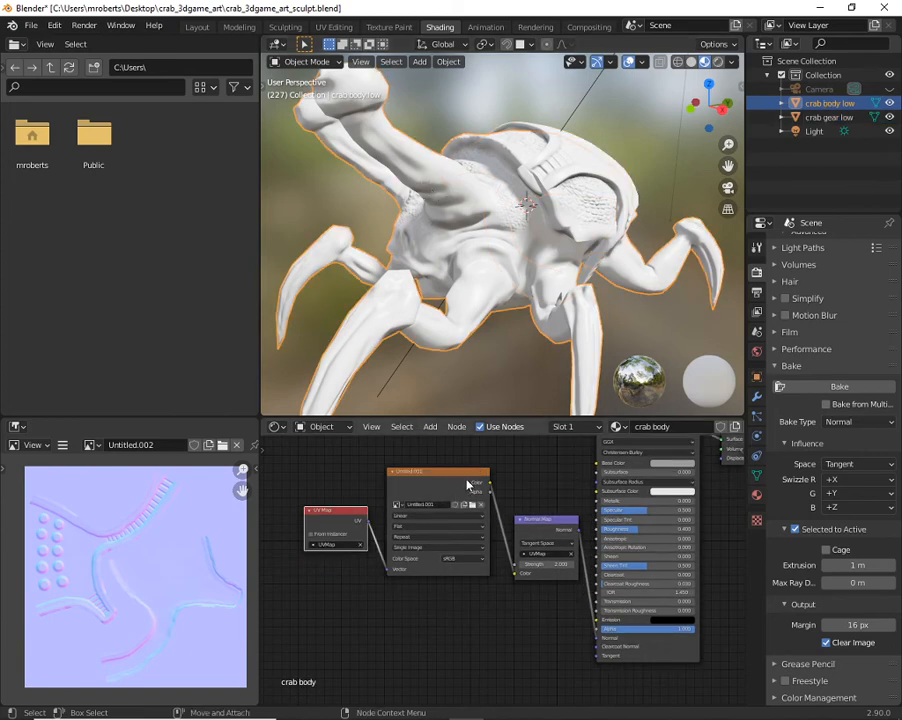
- Shift the UV Map, image texture and Normal Map nodes of the crab gear material slightly farther from the Principled BSDF
{"action": "left_click", "coordinate": [590, 162]}
{"action": "right_click_drag", "start_coordinate": [514, 527], "coordinate": [500, 521], "text": "alt"}
{"action": "middle_click_drag", "start_coordinate": [500, 521], "coordinate": [489, 542], "text": "alt"}
{"action": "right_click_drag", "start_coordinate": [489, 542], "coordinate": [492, 546], "text": "alt"}
{"action": "middle_click_drag", "start_coordinate": [492, 546], "coordinate": [492, 553], "text": "alt"}
{"action": "right_click_drag", "start_coordinate": [492, 553], "coordinate": [493, 562], "text": "alt"}
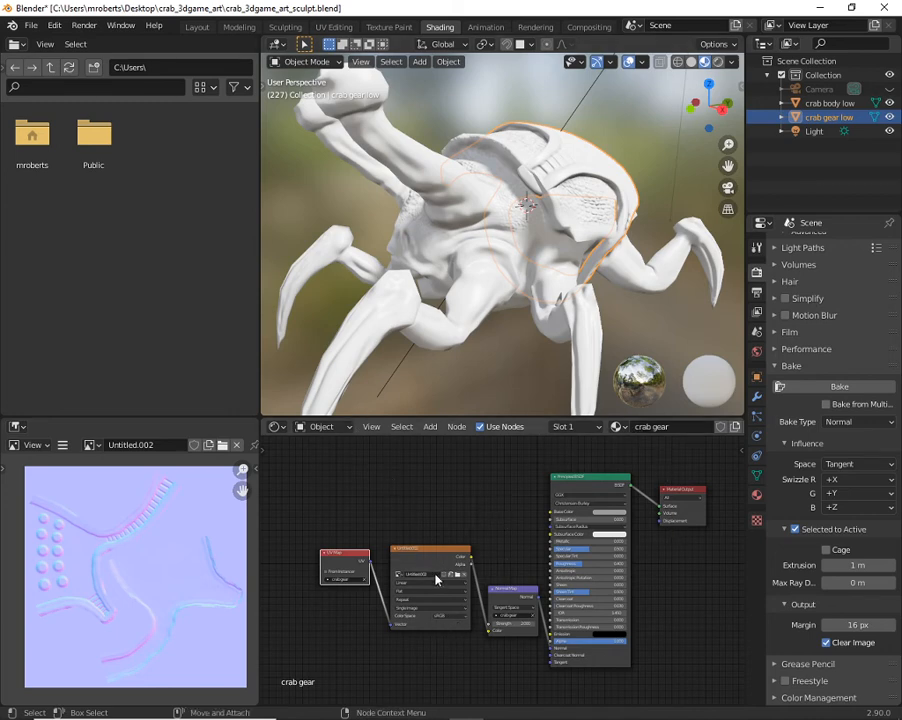
{"action": "left_click_drag", "start_coordinate": [430, 556], "coordinate": [423, 559]}
{"action": "left_click_drag", "start_coordinate": [337, 558], "coordinate": [331, 561]}
{"action": "left_click_drag", "start_coordinate": [503, 595], "coordinate": [498, 598]}
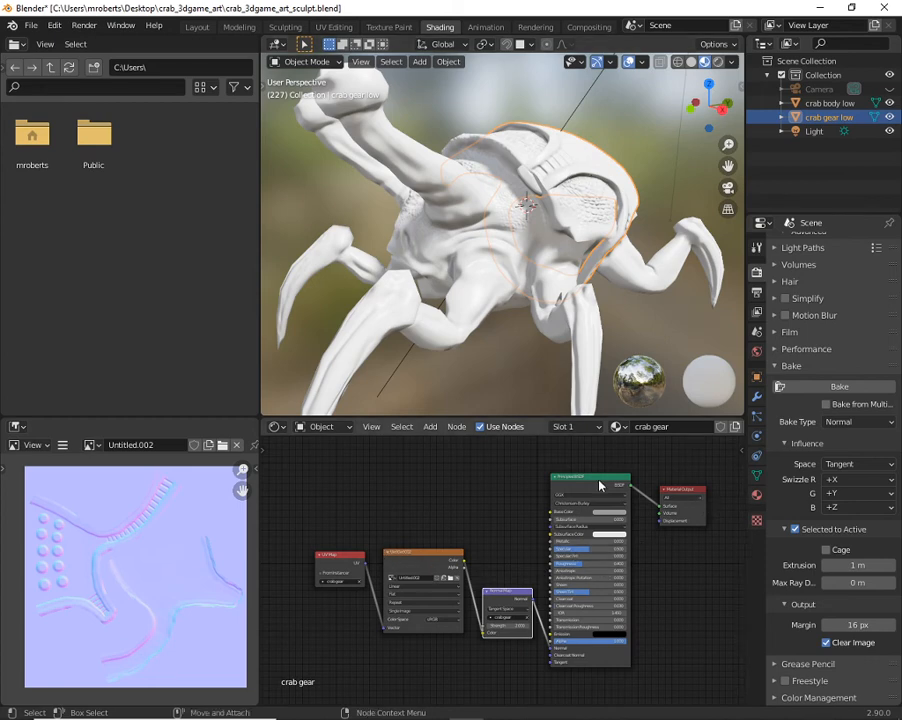
- Move the Principled BSDF and Material Output farther from the texture and raise the Normal Map node to tidy the node layout
{"action": "left_click", "coordinate": [431, 428]}
{"action": "left_click", "coordinate": [438, 556]}
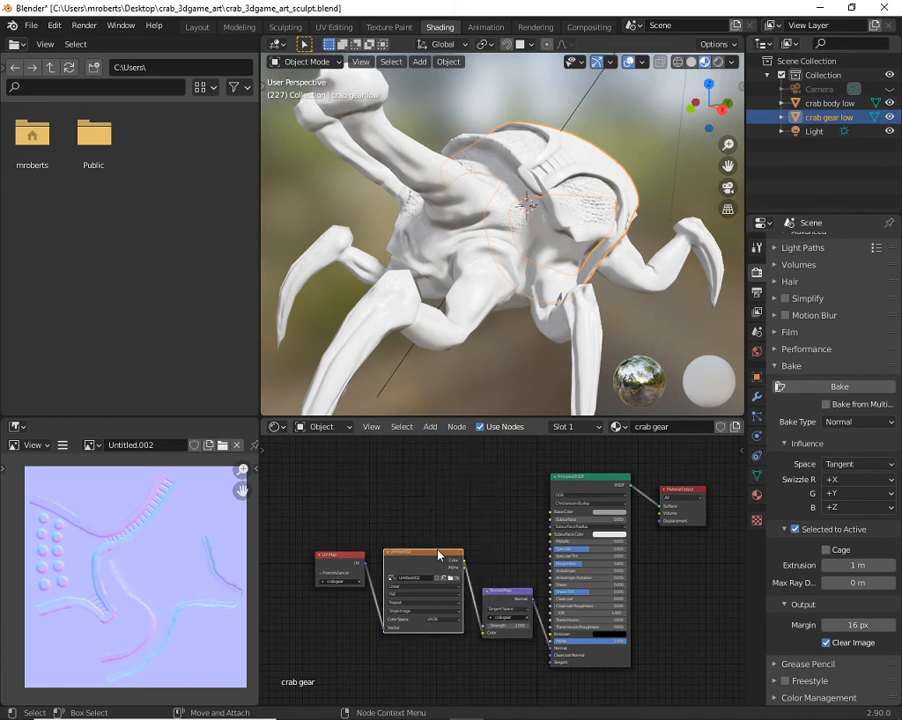
{"action": "left_click_drag", "start_coordinate": [510, 596], "coordinate": [504, 582]}
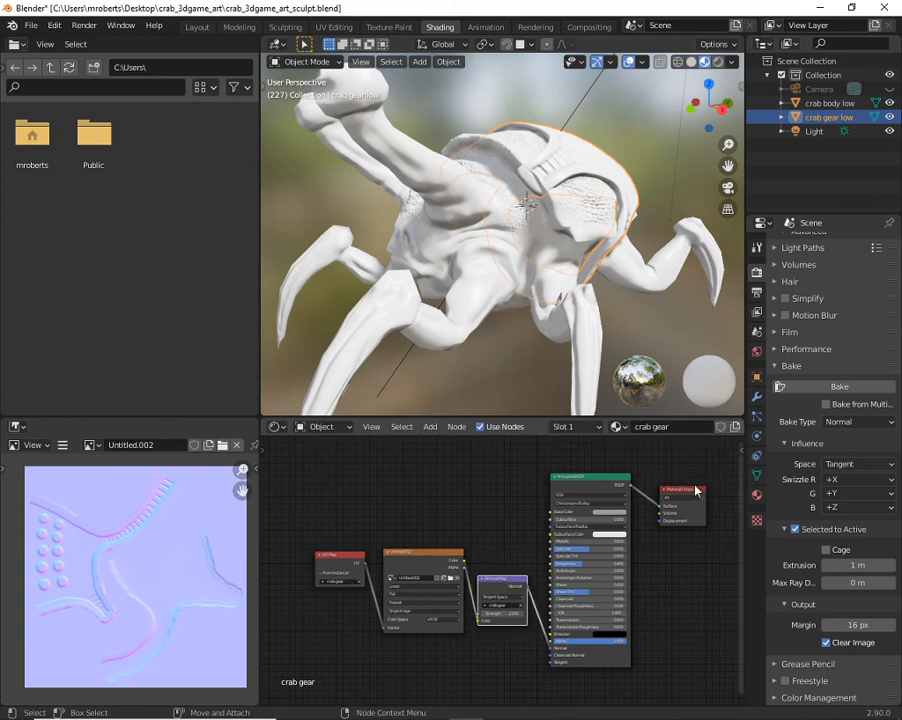
{"action": "left_click_drag", "start_coordinate": [691, 491], "coordinate": [709, 489]}
{"action": "left_click_drag", "start_coordinate": [594, 478], "coordinate": [608, 480]}
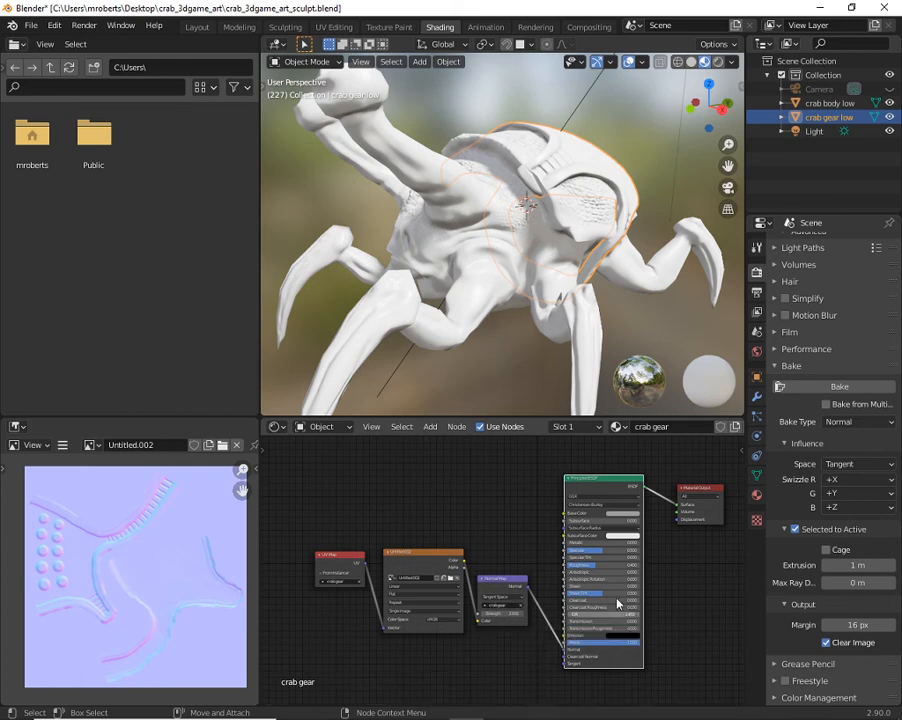
{"action": "left_click_drag", "start_coordinate": [499, 585], "coordinate": [507, 549]}
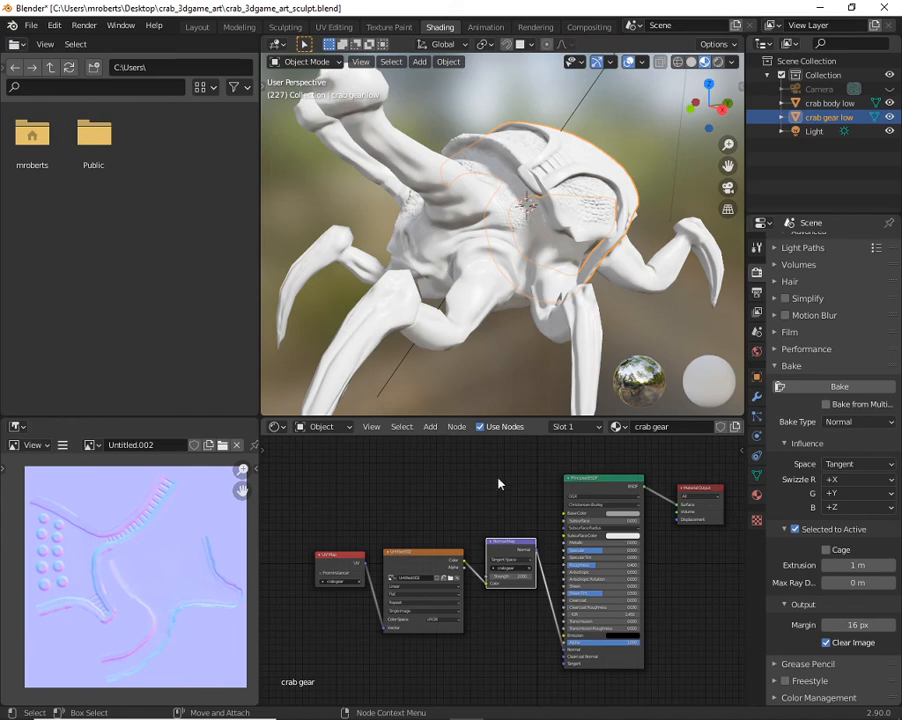
- Examine the gear's round studs, ridges and edges up close, and view the whole crab from the side and rear
{"action": "middle_click_drag", "start_coordinate": [549, 252], "coordinate": [517, 203]}
{"action": "scroll", "coordinate": [513, 262], "scroll_direction": "up", "scroll_amount": 6}
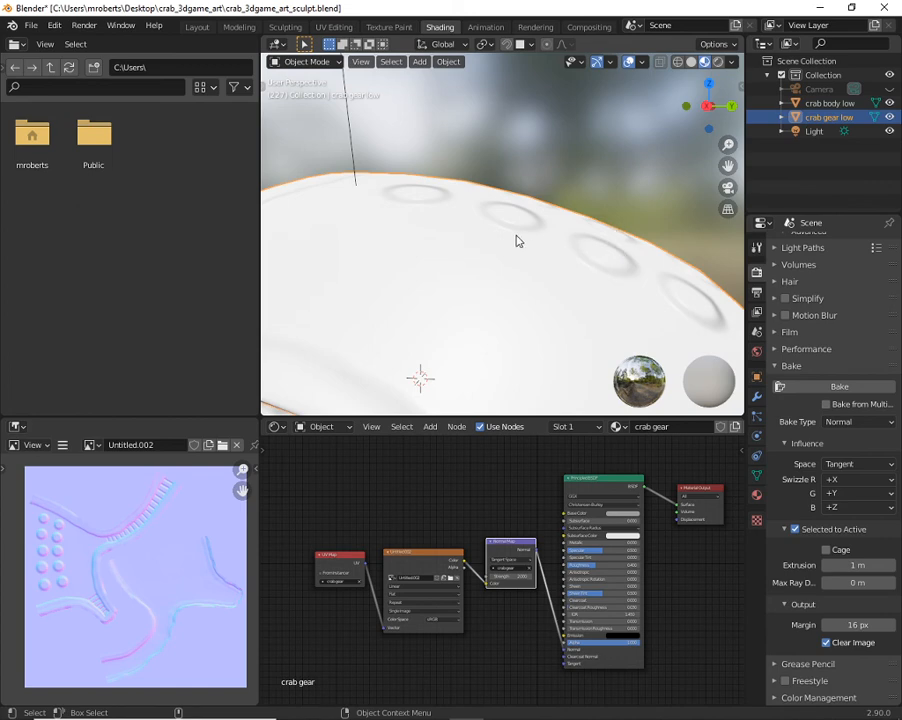
{"action": "middle_click_drag", "start_coordinate": [517, 241], "coordinate": [493, 167]}
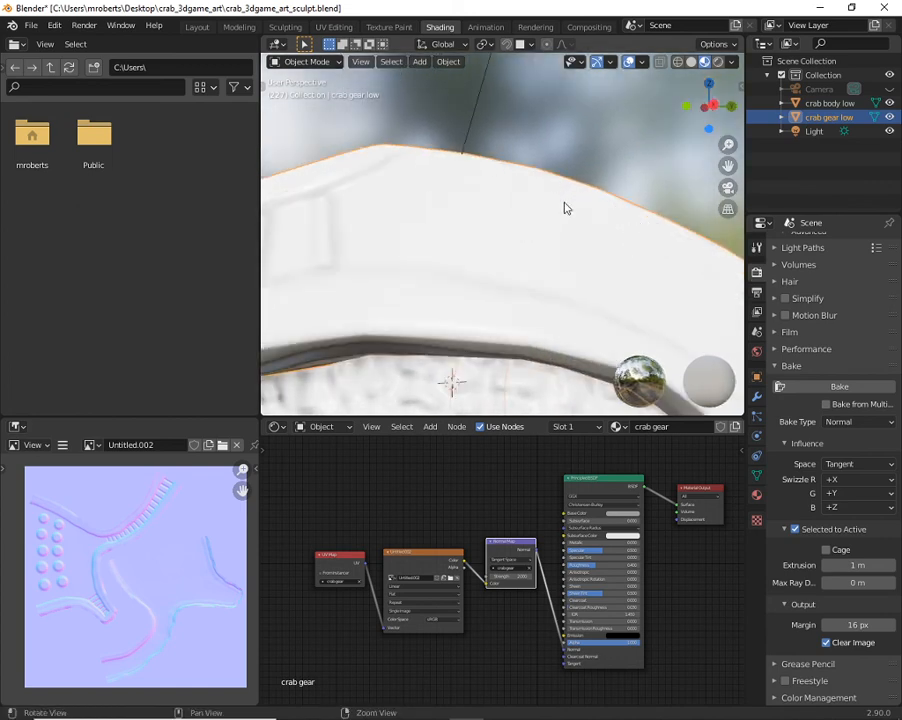
{"action": "middle_click_drag", "start_coordinate": [564, 208], "coordinate": [546, 229]}
{"action": "middle_click_drag", "start_coordinate": [620, 279], "coordinate": [518, 285]}
{"action": "left_click_drag", "start_coordinate": [470, 363], "coordinate": [513, 232], "text": "alt"}
{"action": "right_click_drag", "start_coordinate": [513, 232], "coordinate": [562, 250], "text": "alt"}
{"action": "left_click_drag", "start_coordinate": [562, 250], "coordinate": [586, 233], "text": "alt"}
{"action": "middle_click_drag", "start_coordinate": [585, 233], "coordinate": [543, 213]}
{"action": "right_click_drag", "start_coordinate": [660, 253], "coordinate": [516, 250], "text": "alt"}
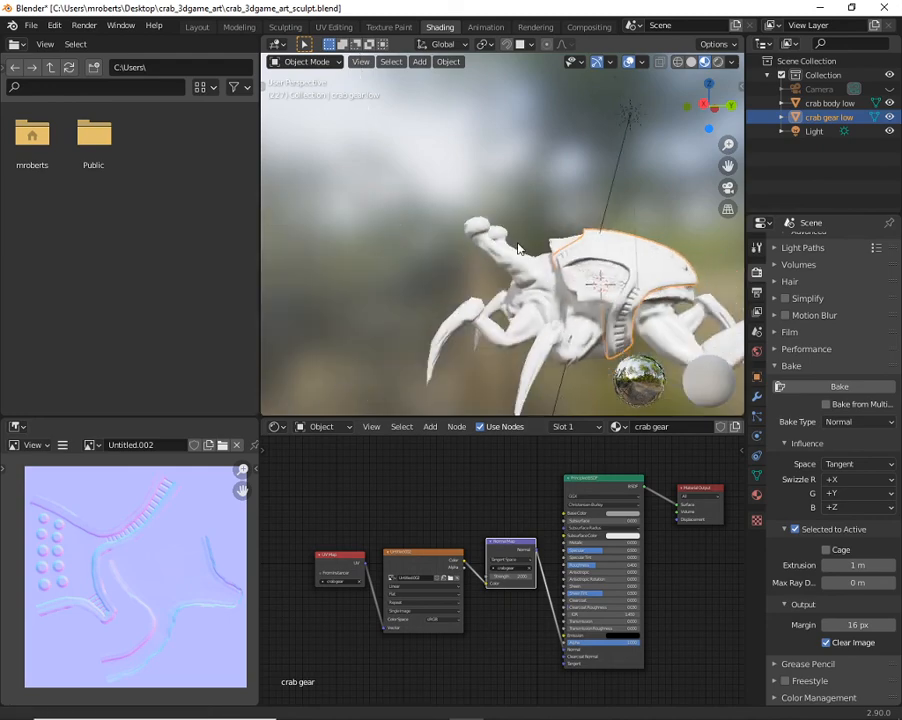
{"action": "left_click_drag", "start_coordinate": [516, 250], "coordinate": [606, 283], "text": "alt"}
{"action": "middle_click_drag", "start_coordinate": [606, 283], "coordinate": [554, 248], "text": "alt"}
{"action": "left_click_drag", "start_coordinate": [554, 248], "coordinate": [473, 238], "text": "alt"}
{"action": "middle_click_drag", "start_coordinate": [474, 238], "coordinate": [632, 252]}
{"action": "middle_click_drag", "start_coordinate": [585, 261], "coordinate": [521, 259]}
- Re-aim the scene light toward the crab's rear to change how it falls across the shell detail
{"action": "left_click", "coordinate": [396, 134]}
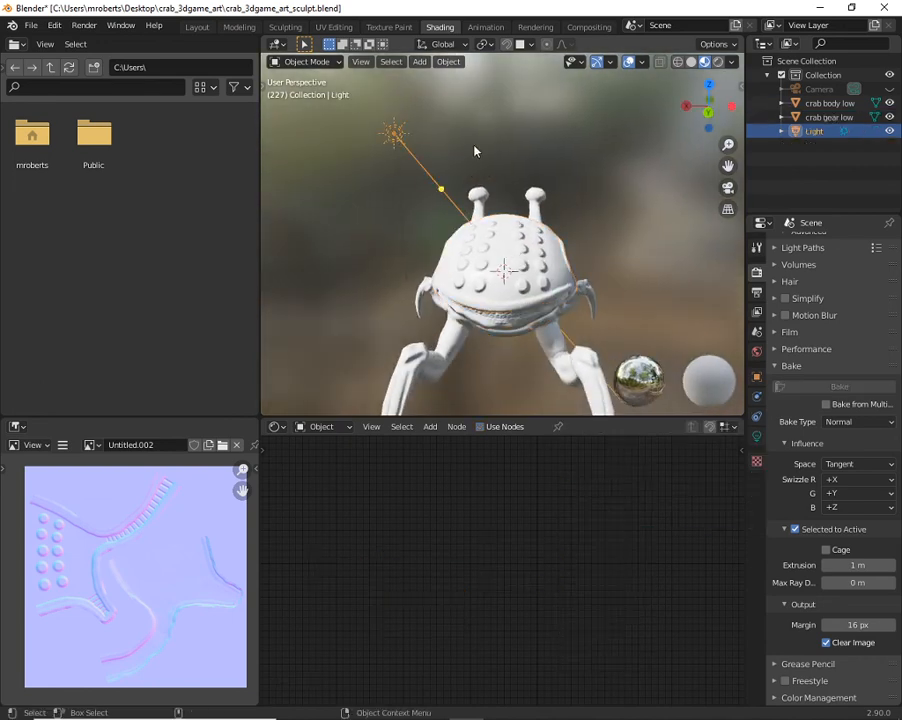
{"action": "mouse_move", "coordinate": [442, 188]}
{"action": "left_mouse_down"}
{"action": "mouse_move", "coordinate": [507, 221]}
{"action": "mouse_move", "coordinate": [474, 246]}
{"action": "mouse_move", "coordinate": [469, 235]}
{"action": "mouse_move", "coordinate": [489, 177]}
{"action": "mouse_move", "coordinate": [413, 238]}
{"action": "mouse_move", "coordinate": [386, 211]}
{"action": "mouse_move", "coordinate": [482, 186]}
{"action": "left_mouse_up"}
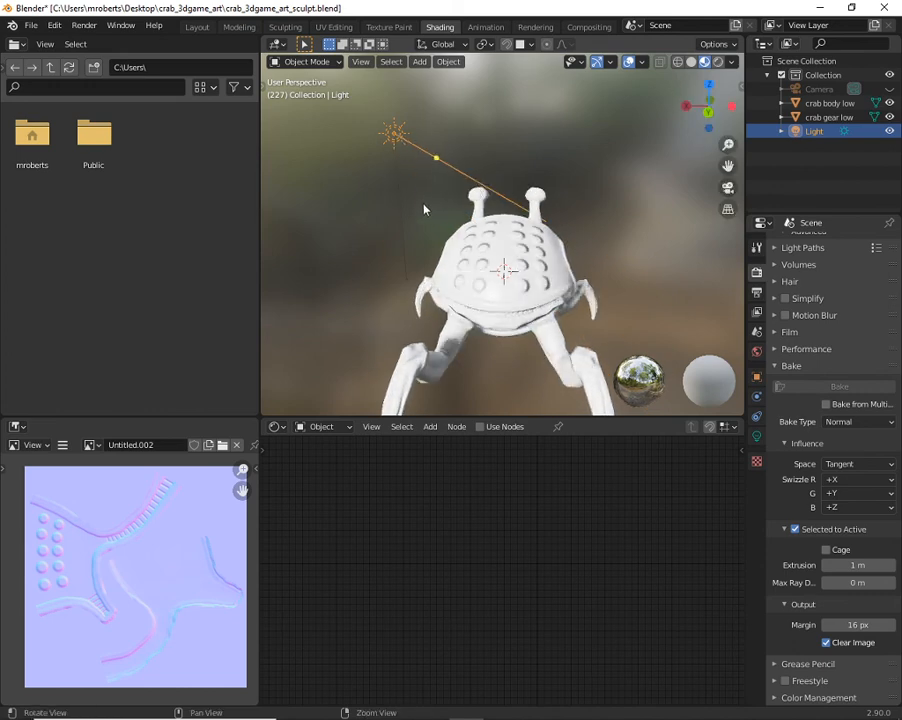
{"action": "middle_click_drag", "start_coordinate": [424, 209], "coordinate": [568, 176]}
{"action": "left_click_drag", "start_coordinate": [575, 174], "coordinate": [628, 178]}
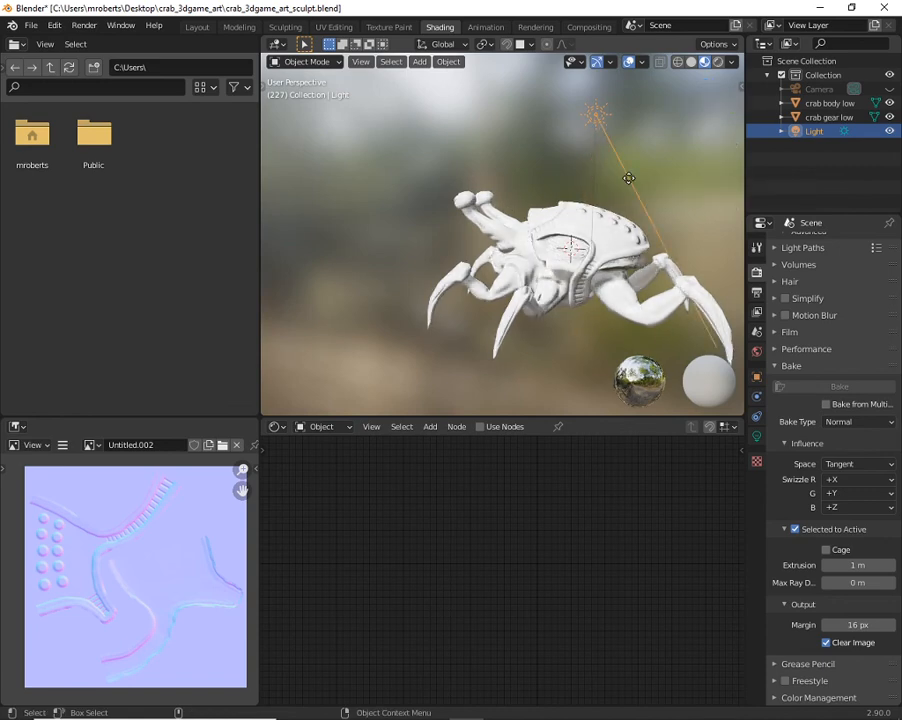
- Reposition the scene light above the crab with the Move tool and save the blend file
{"action": "key", "text": "shift+space"}
{"action": "key", "text": "g"}
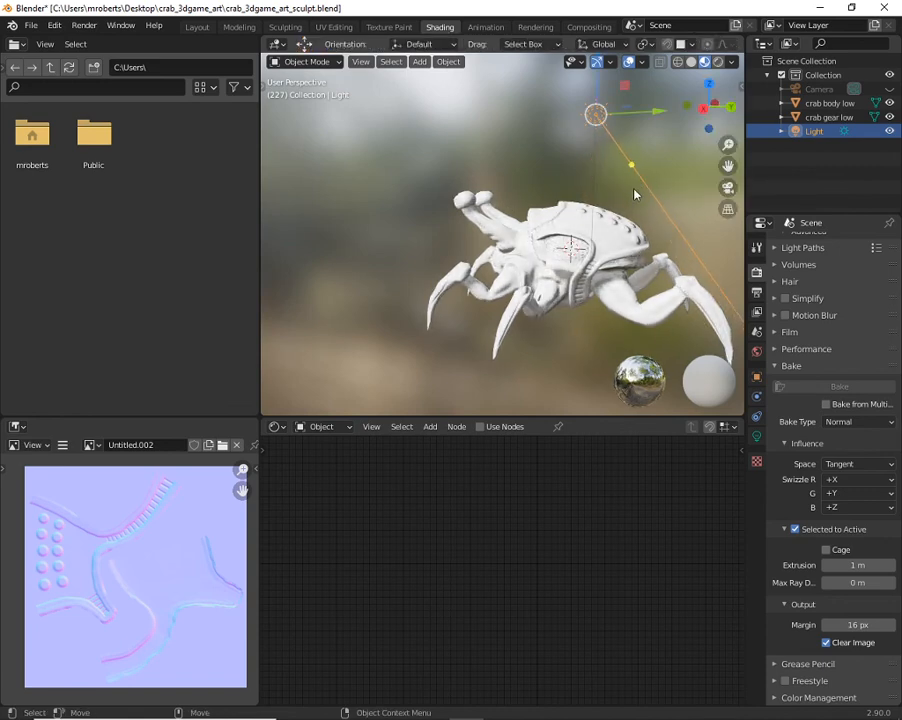
{"action": "middle_click_drag", "start_coordinate": [607, 197], "coordinate": [477, 195]}
{"action": "left_click_drag", "start_coordinate": [477, 195], "coordinate": [600, 216], "text": "alt"}
{"action": "right_click_drag", "start_coordinate": [600, 216], "coordinate": [572, 222], "text": "alt"}
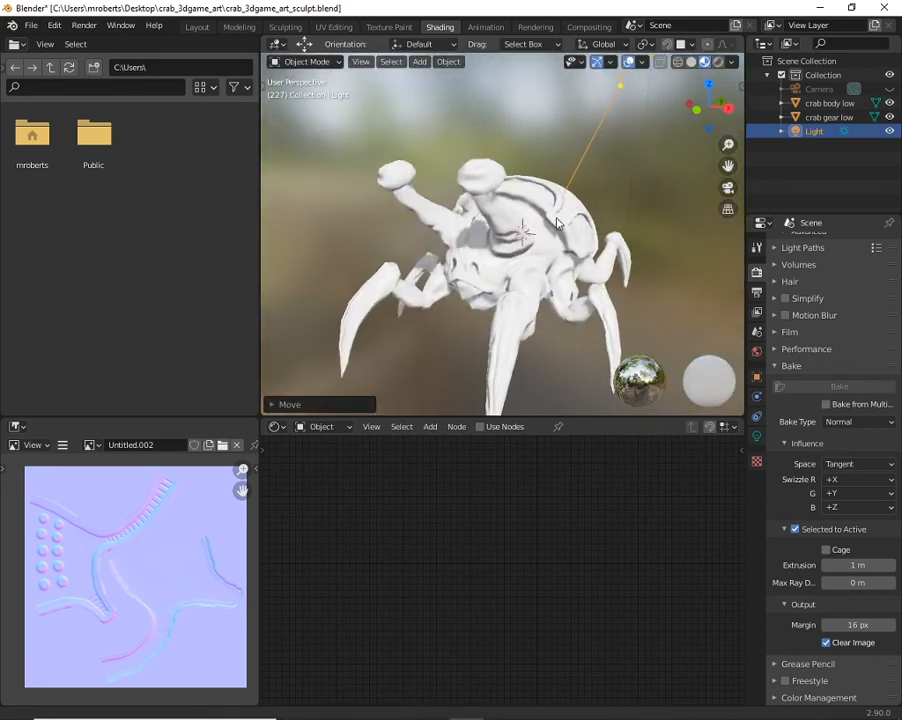
{"action": "left_click_drag", "start_coordinate": [572, 222], "coordinate": [570, 196], "text": "alt"}
{"action": "right_click_drag", "start_coordinate": [570, 196], "coordinate": [598, 206], "text": "alt"}
{"action": "mouse_move", "coordinate": [598, 206]}
{"action": "left_mouse_down", "text": "alt"}
{"action": "mouse_move", "coordinate": [484, 211]}
{"action": "mouse_move", "coordinate": [570, 208]}
{"action": "mouse_move", "coordinate": [469, 136]}
{"action": "mouse_move", "coordinate": [540, 190]}
{"action": "mouse_move", "coordinate": [607, 204]}
{"action": "mouse_move", "coordinate": [376, 149]}
{"action": "mouse_move", "coordinate": [586, 219]}
{"action": "mouse_move", "coordinate": [540, 193]}
{"action": "mouse_move", "coordinate": [547, 199]}
{"action": "left_mouse_up", "text": "alt"}
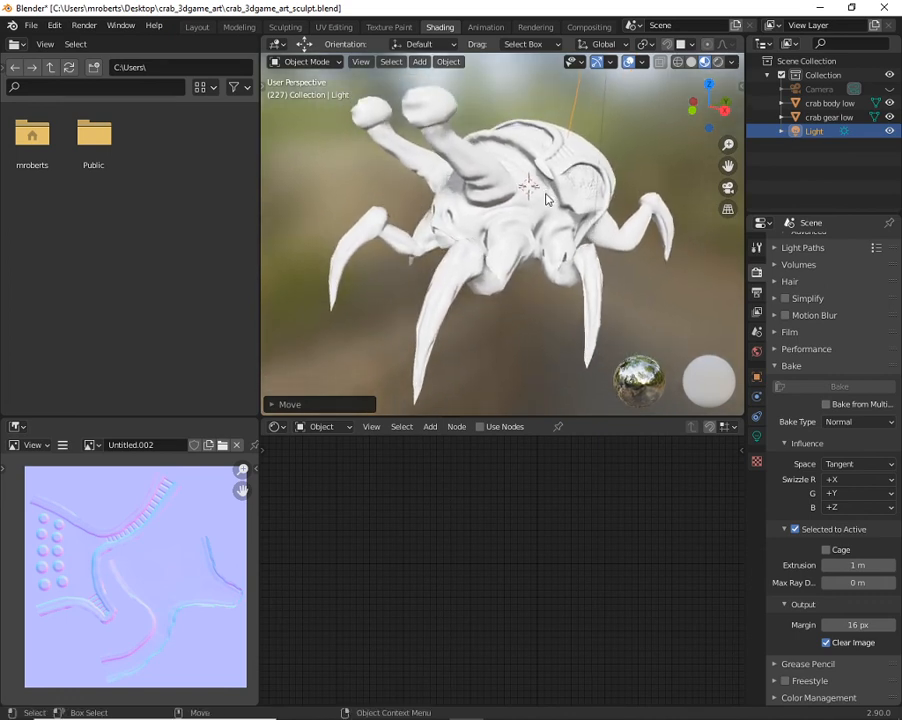
{"action": "key", "text": "ctrl+s"}
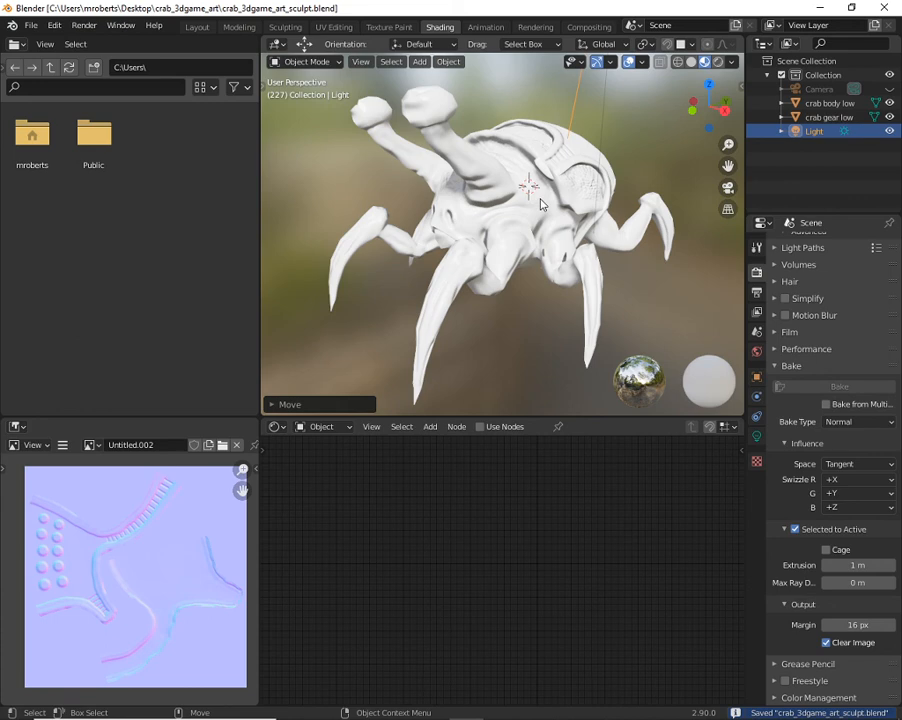
{"action": "left_click", "coordinate": [501, 706]}
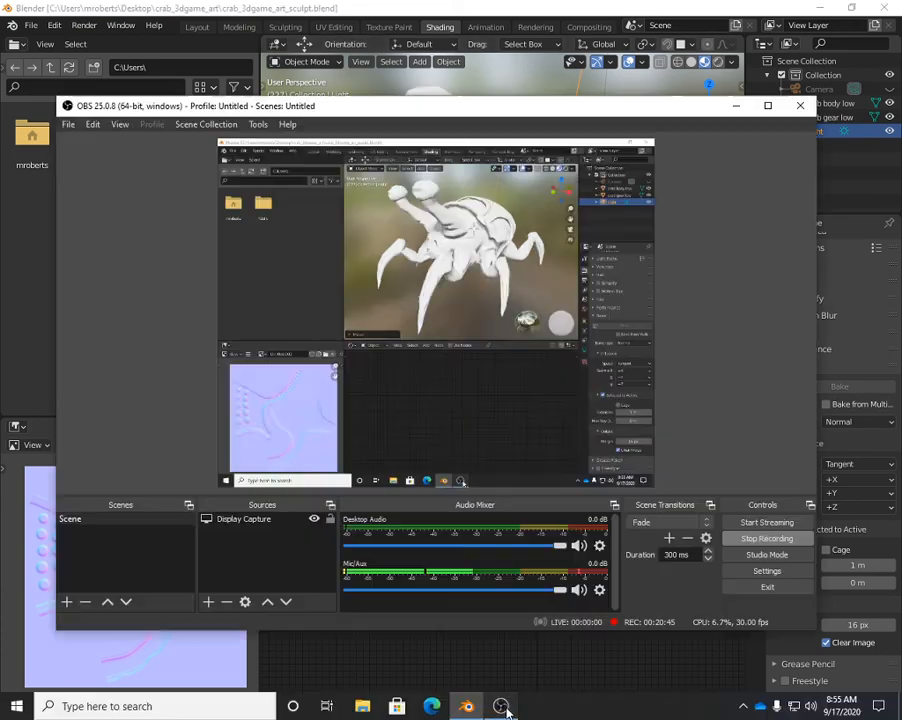